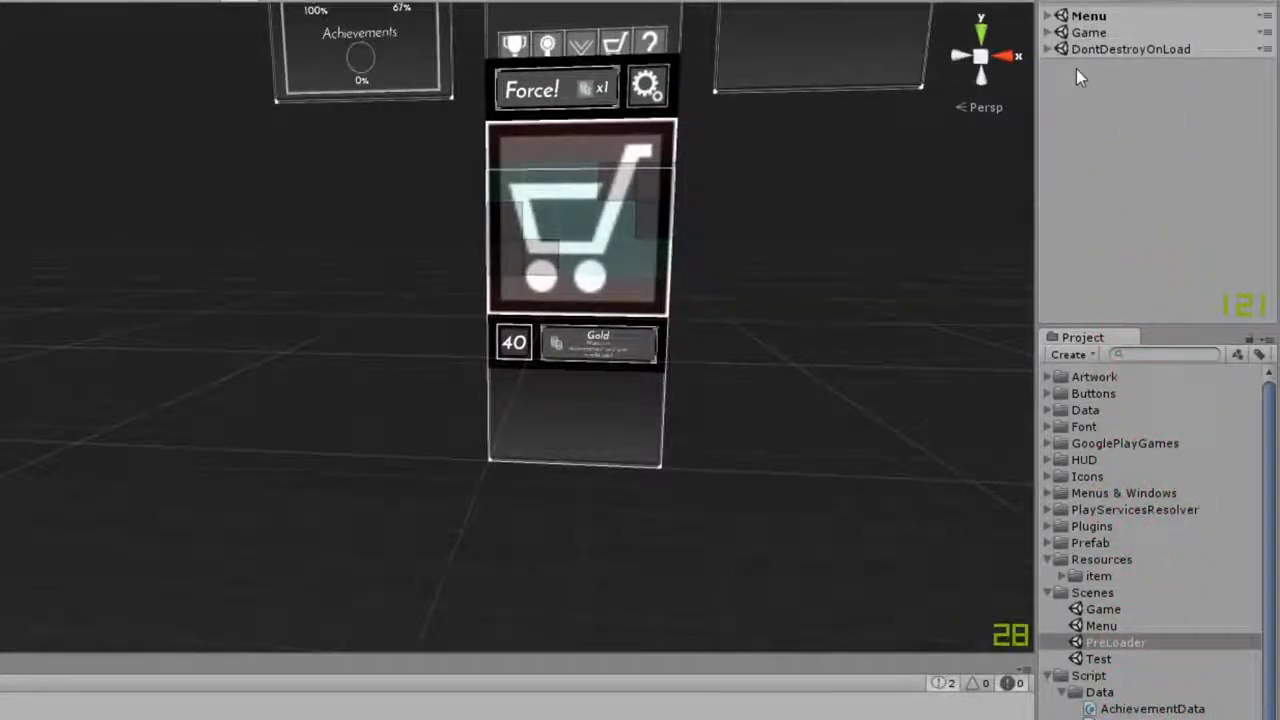
# Step: Expand Menu, Game and DontDestroyOnLoad, then select DataHelper, GameManager and MenuManager
pyautogui.click(1047, 16)
pyautogui.click(1048, 82)
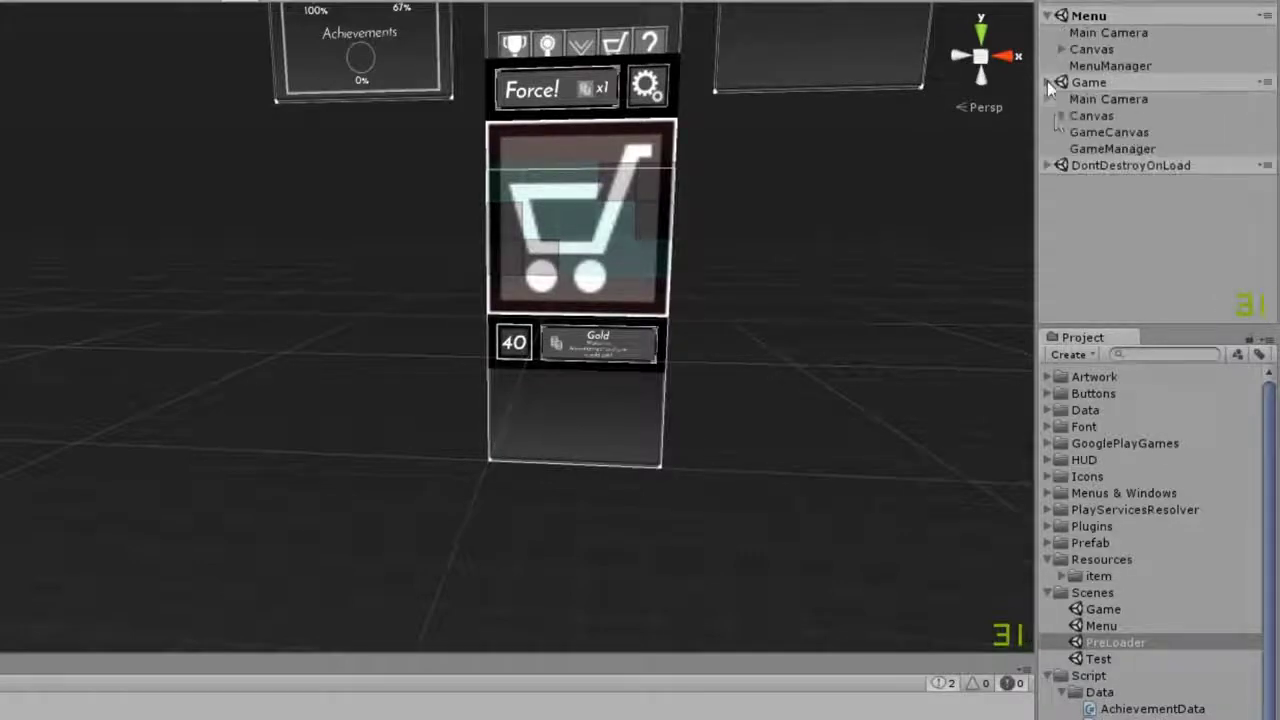
pyautogui.click(1121, 185)
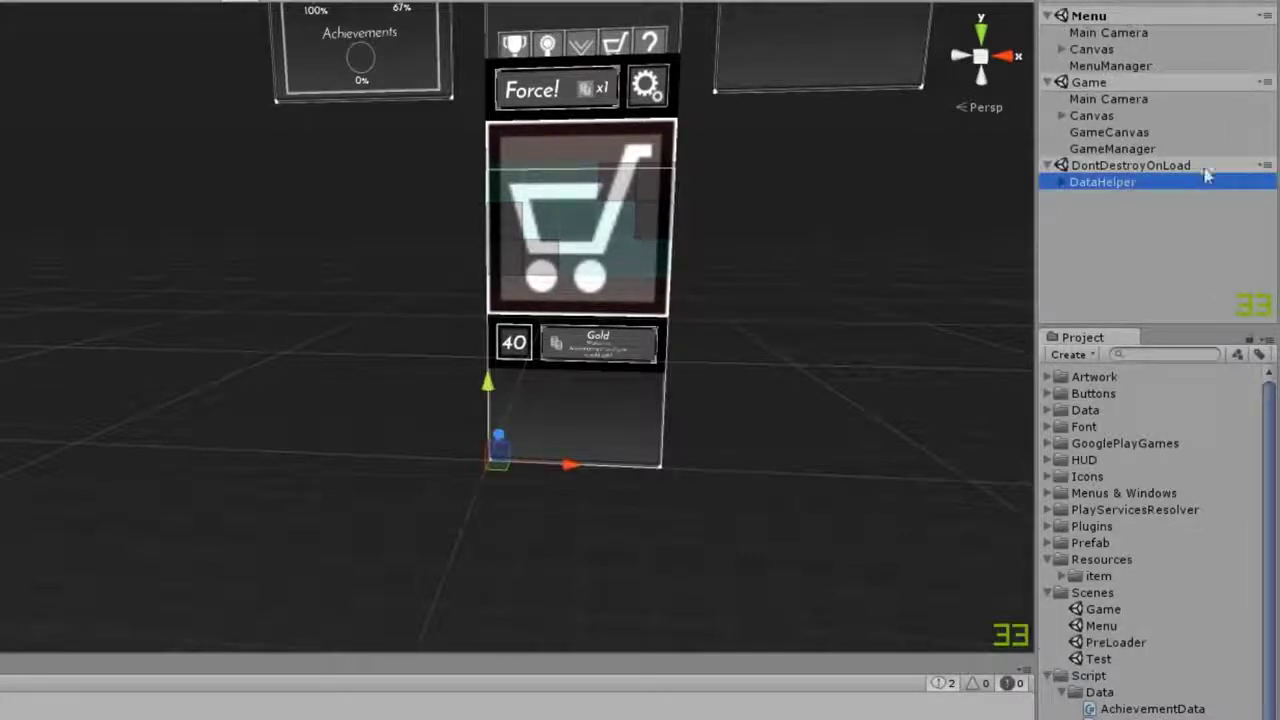
pyautogui.click(1192, 144)
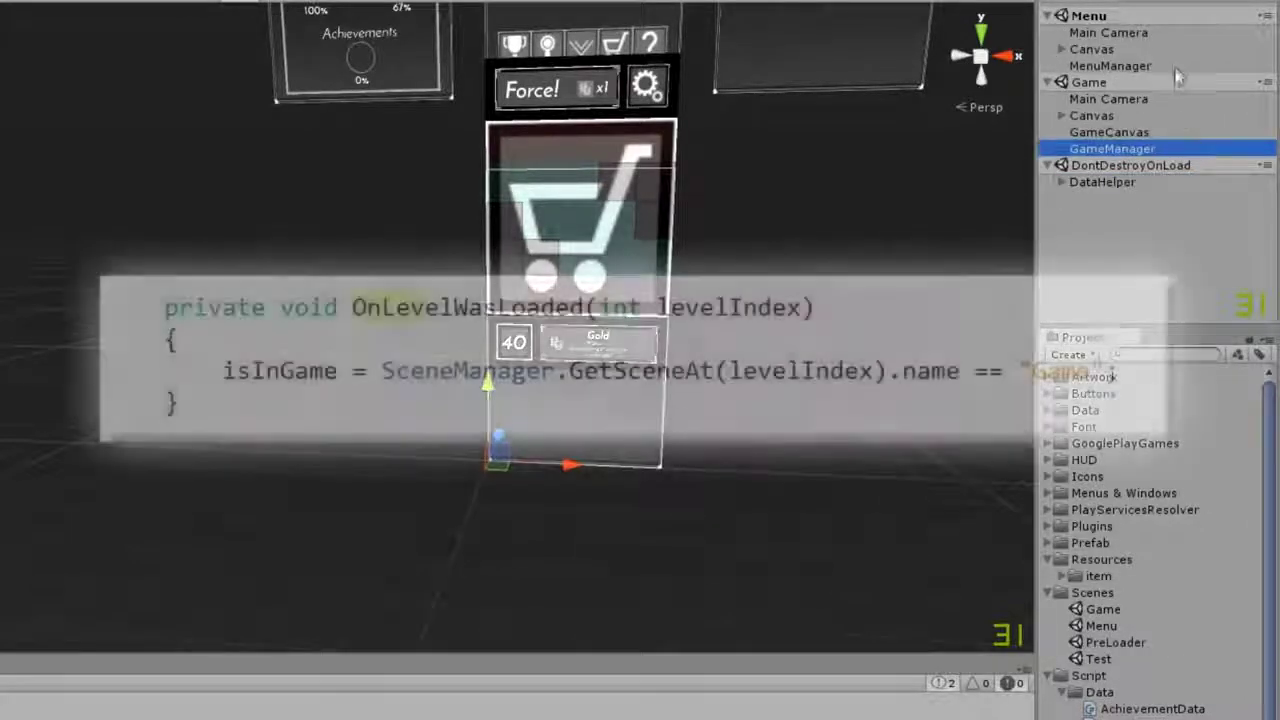
pyautogui.click(1177, 68)
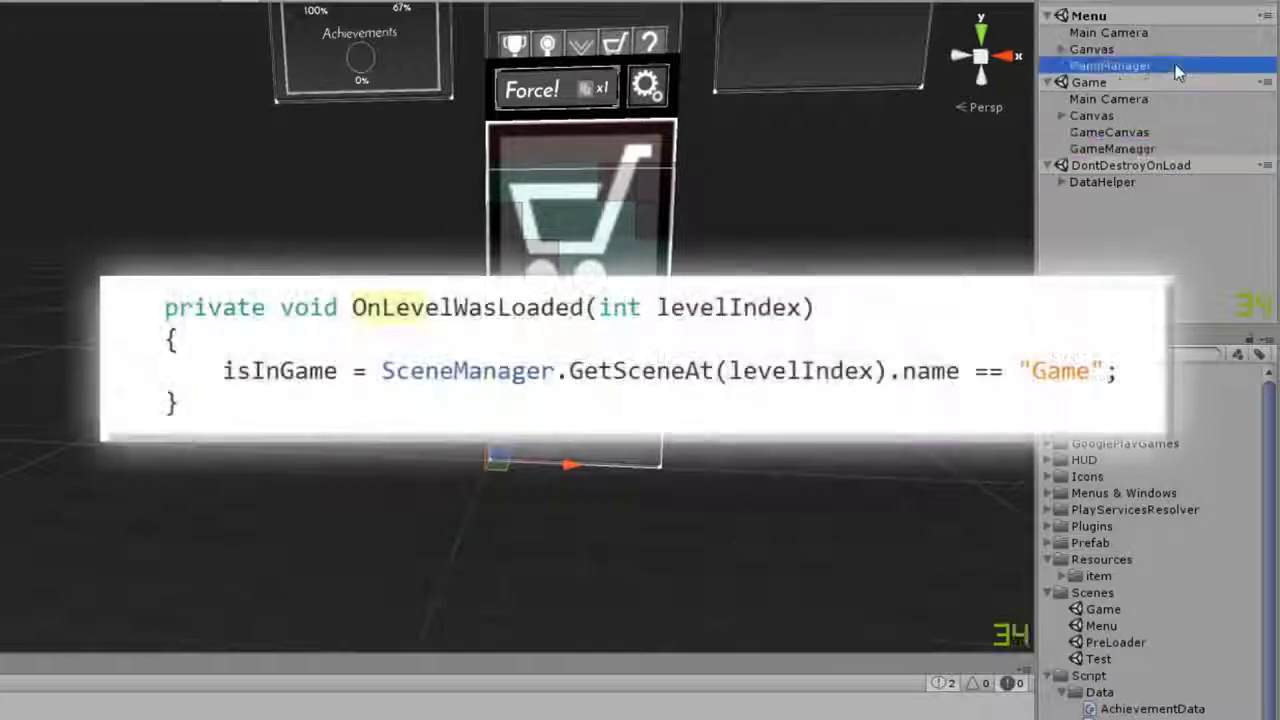
pyautogui.click(1168, 149)
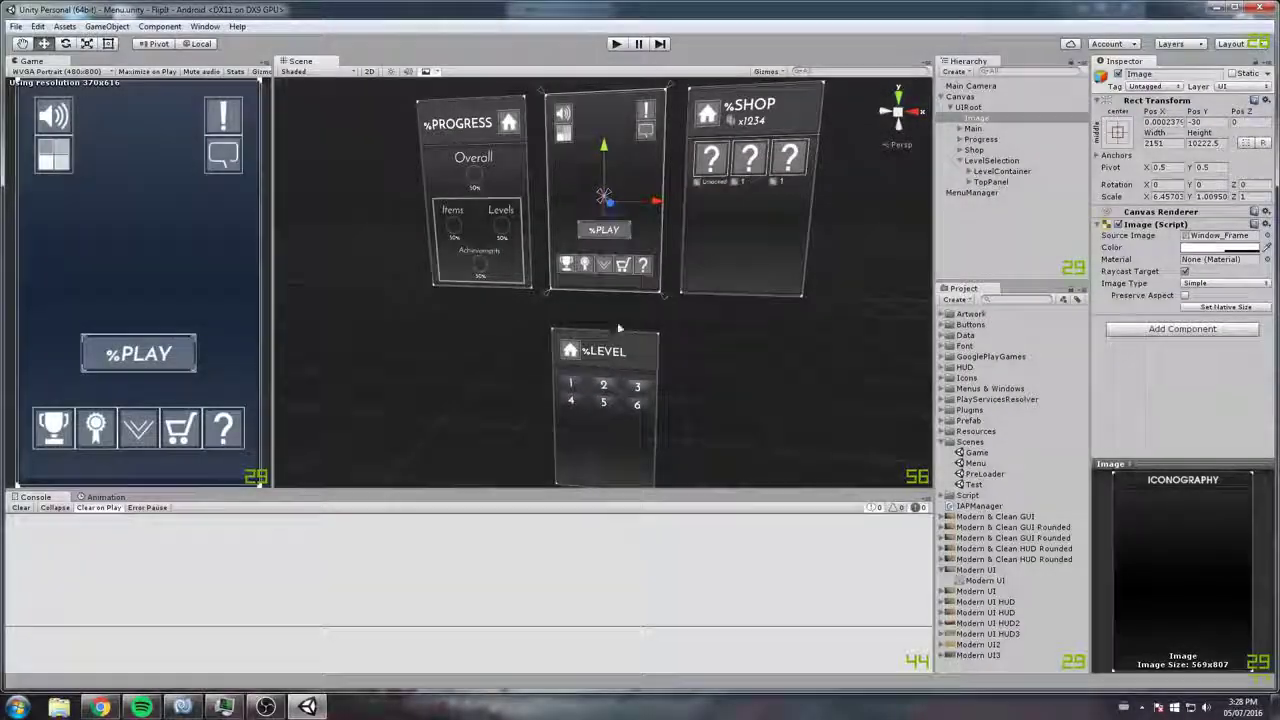
# Step: Pan across the Main, Progress, Shop and LevelSelection menu panels, then open the Game scene
pyautogui.keyDown('alt'); pyautogui.moveTo(658, 345); pyautogui.dragTo(558, 298); pyautogui.keyUp('alt')
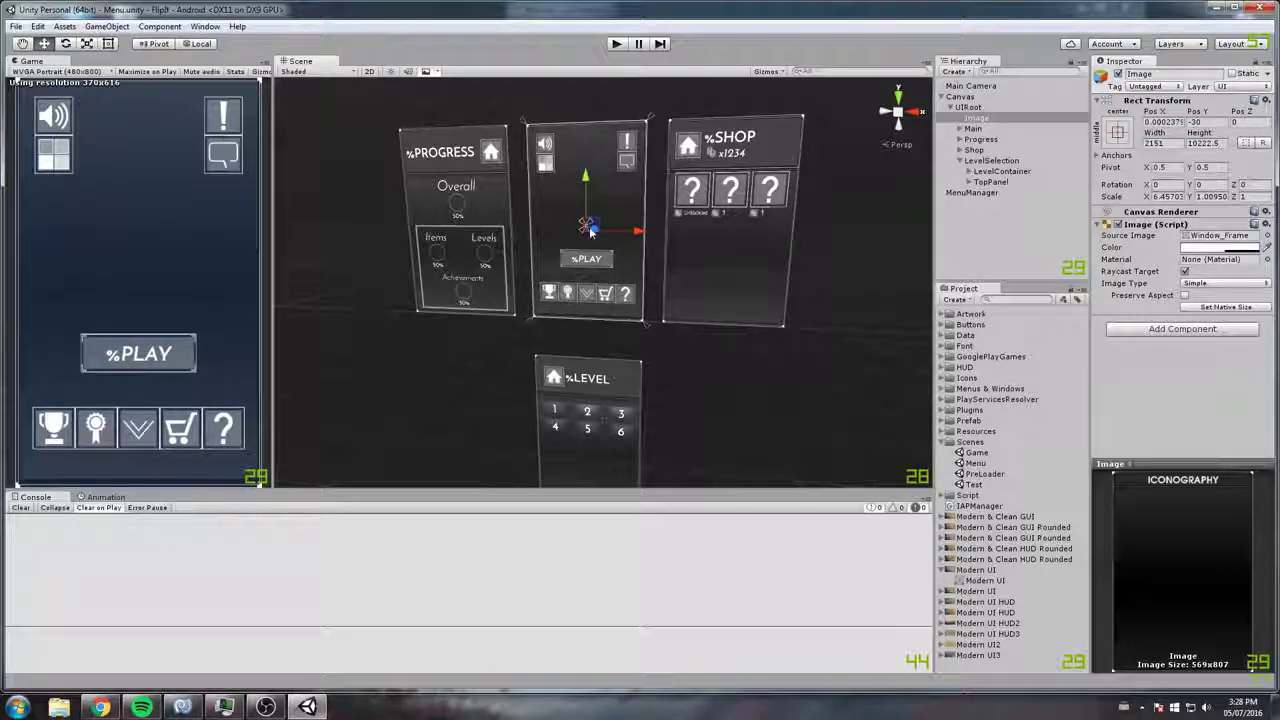
pyautogui.moveTo(638, 234); pyautogui.dragTo(778, 234)
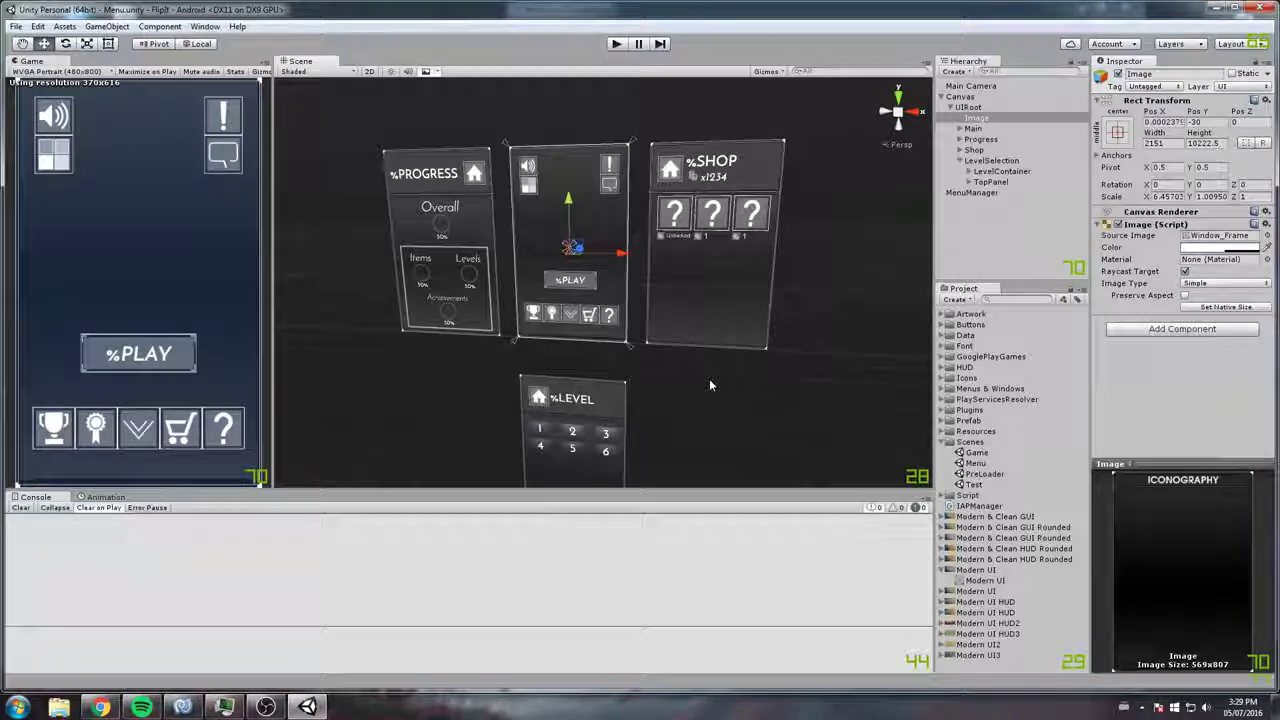
pyautogui.doubleClick(976, 452)
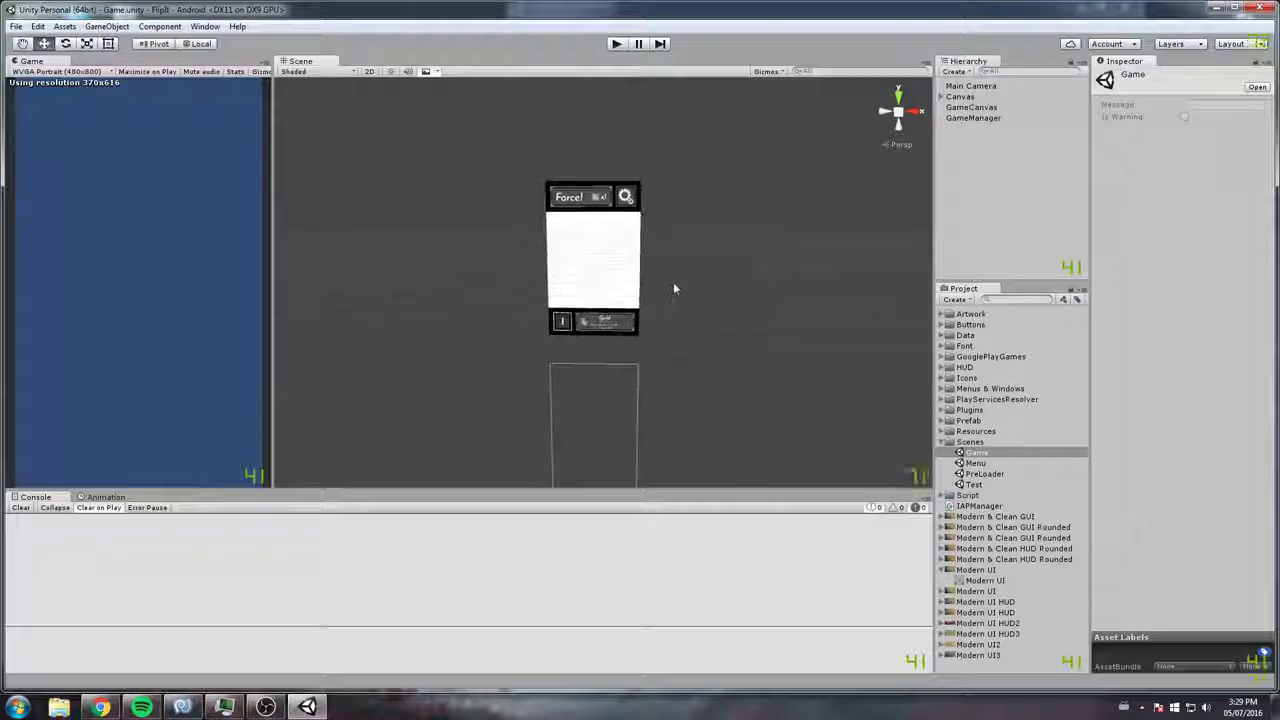
# Step: Select the img object on the Game scene's canvas and reposition the view
pyautogui.click(680, 330)
pyautogui.click(608, 263)
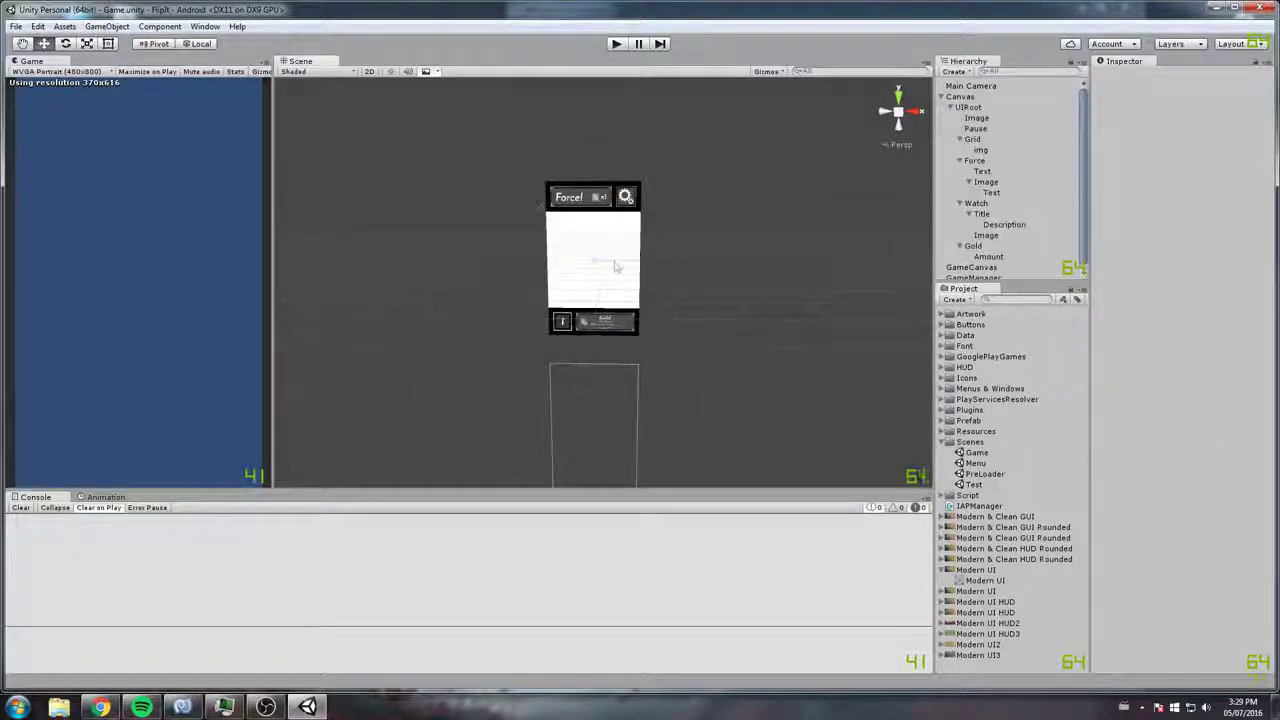
pyautogui.moveTo(622, 274); pyautogui.dragTo(709, 320, button='middle')
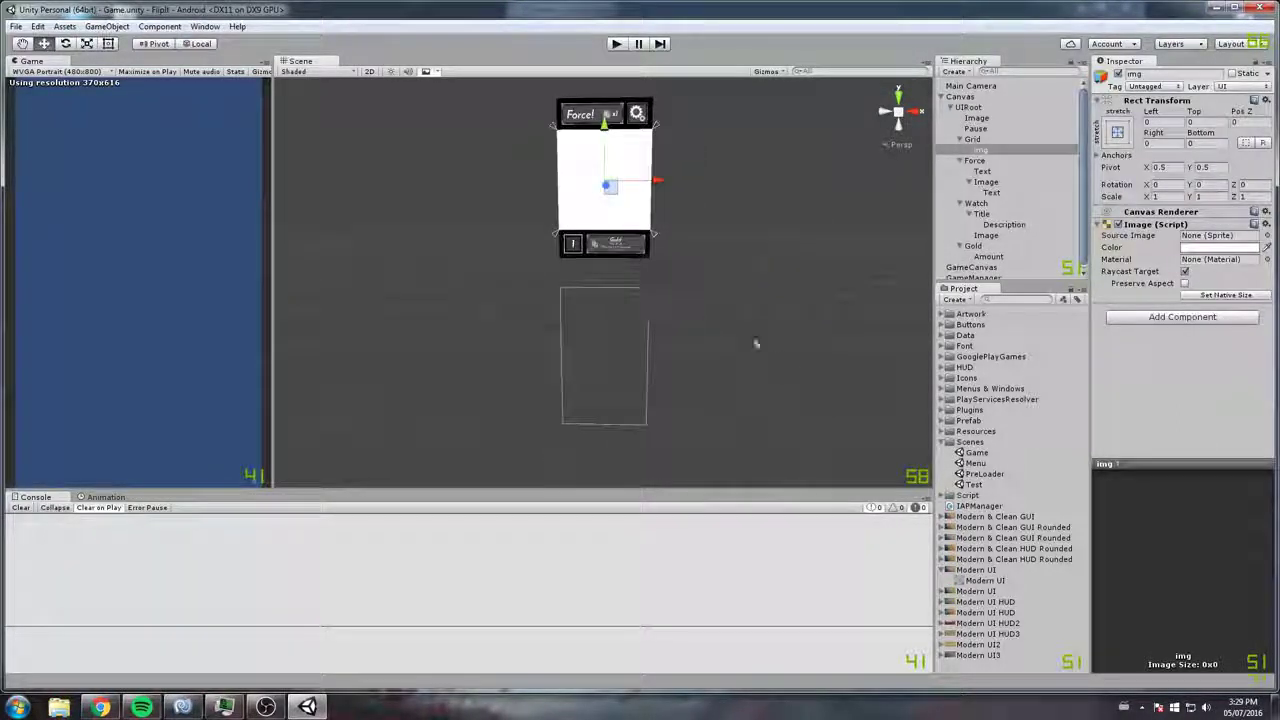
# Step: From PreLoader, play into level 5, pause, return home, then enter level 5 again
pyautogui.doubleClick(984, 474)
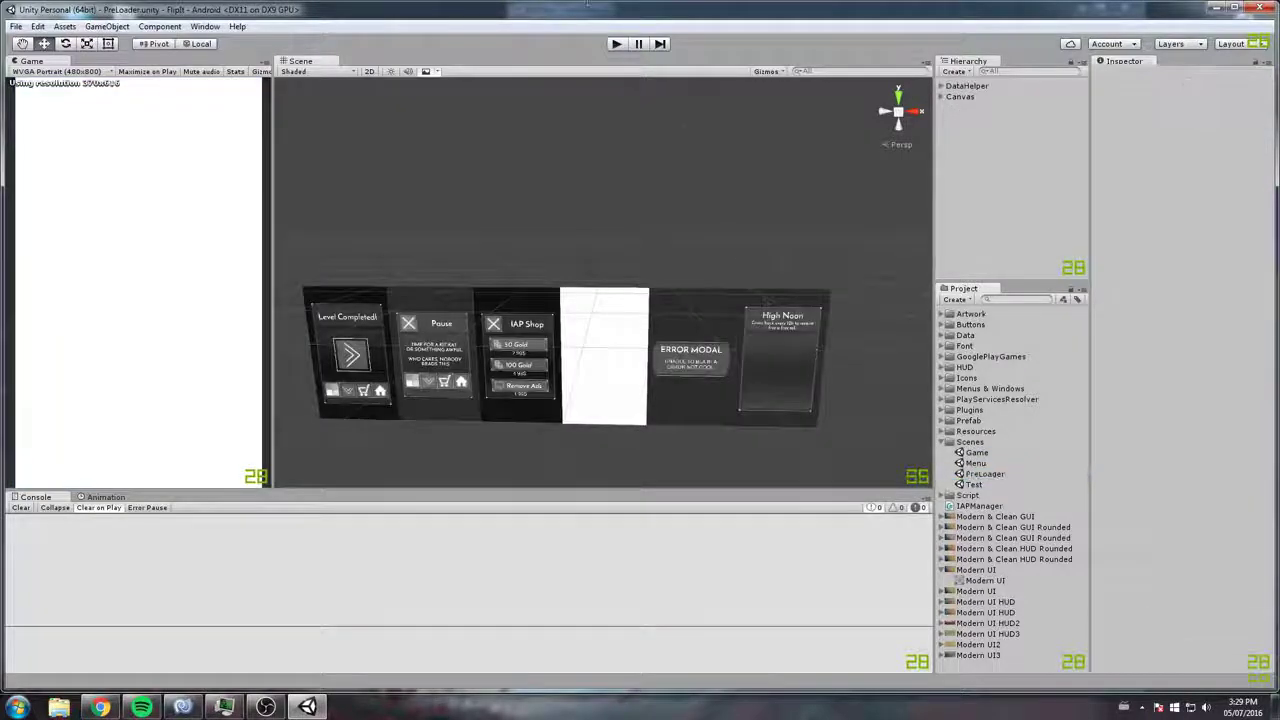
pyautogui.click(616, 44)
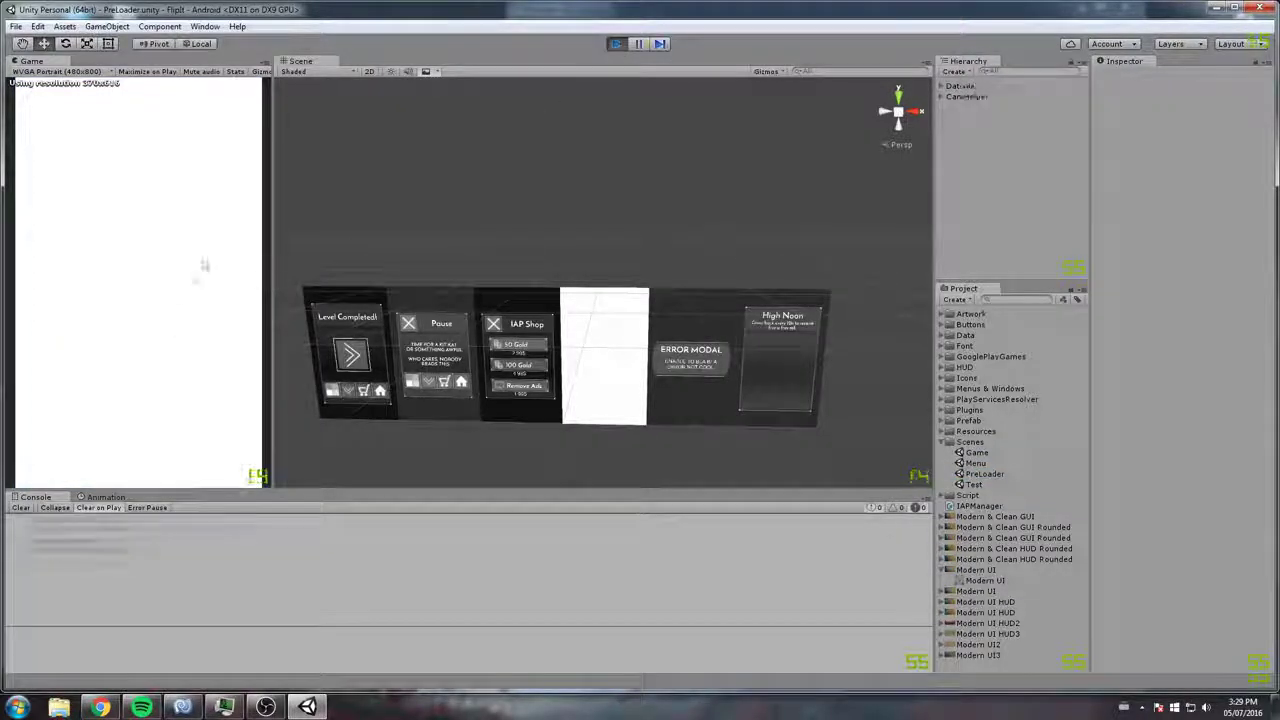
pyautogui.click(172, 367)
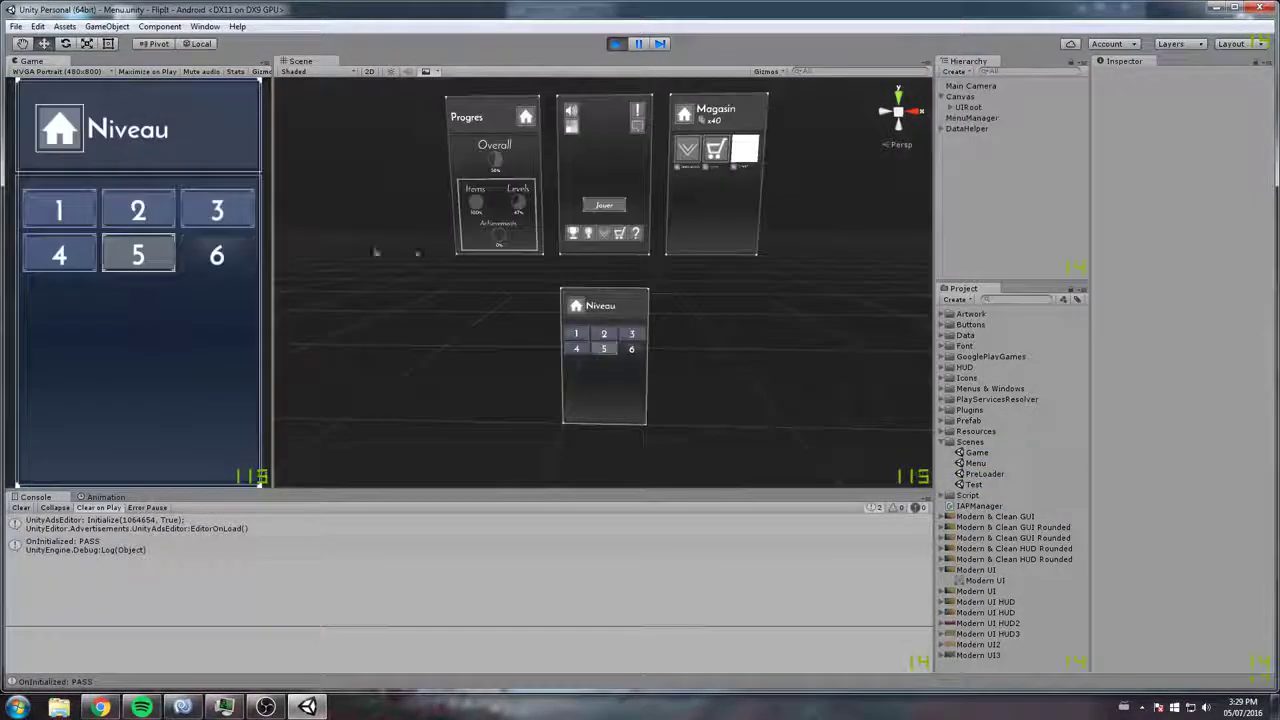
pyautogui.click(160, 256)
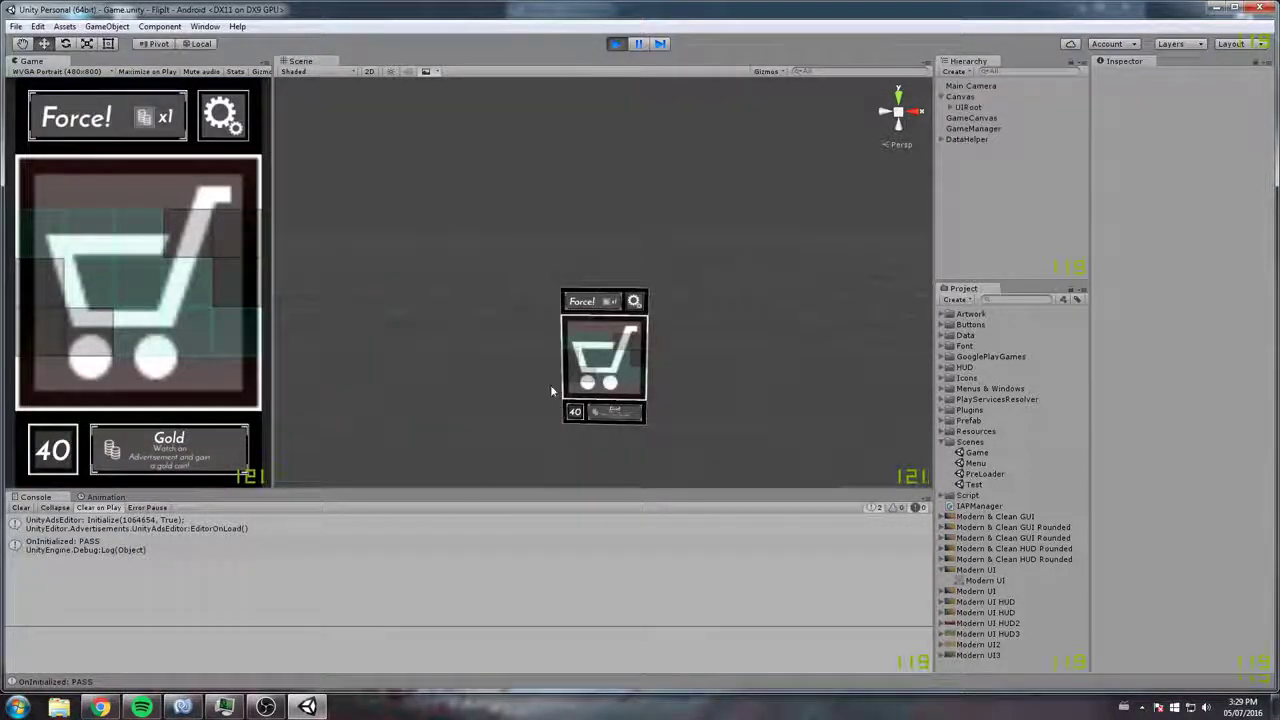
pyautogui.click(222, 115)
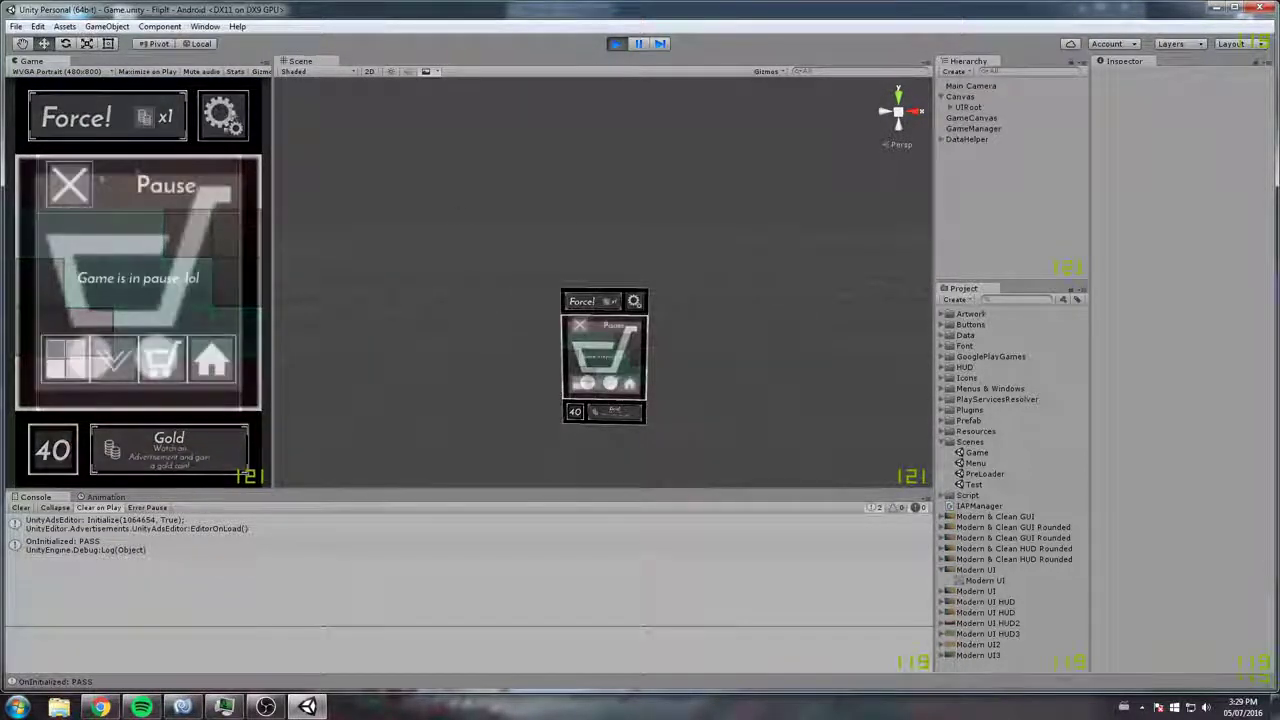
pyautogui.click(210, 362)
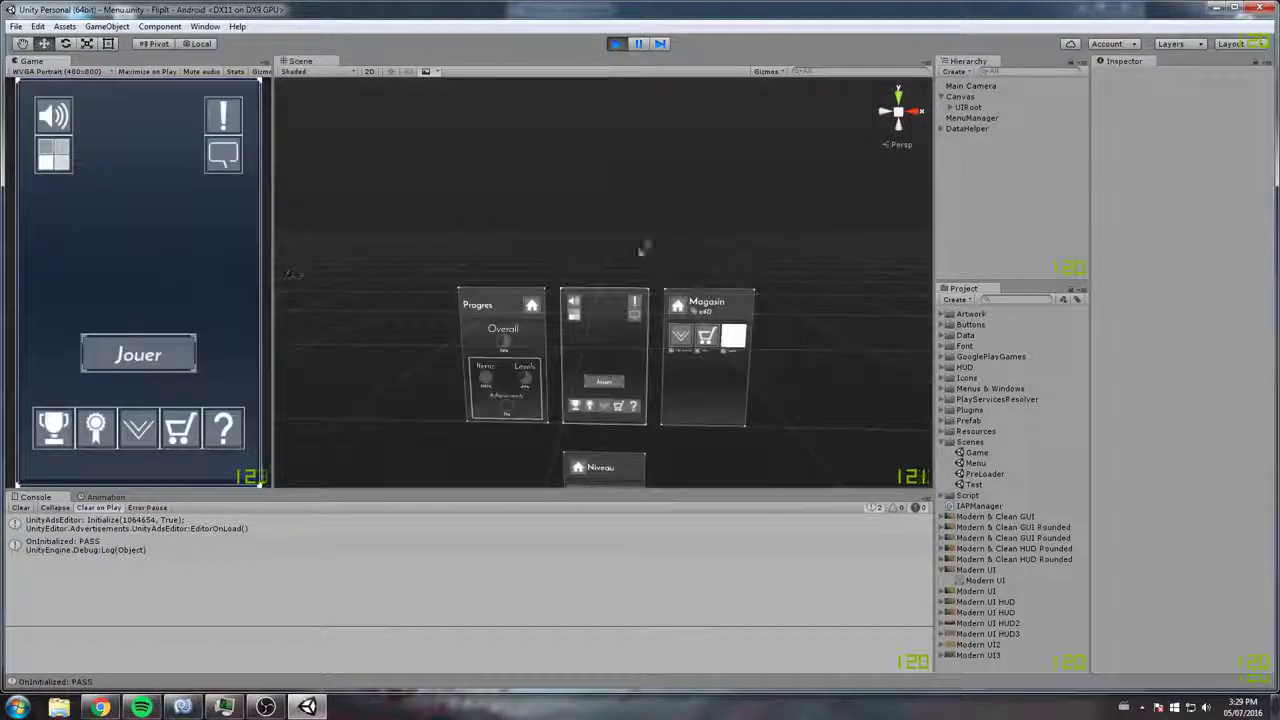
pyautogui.click(155, 366)
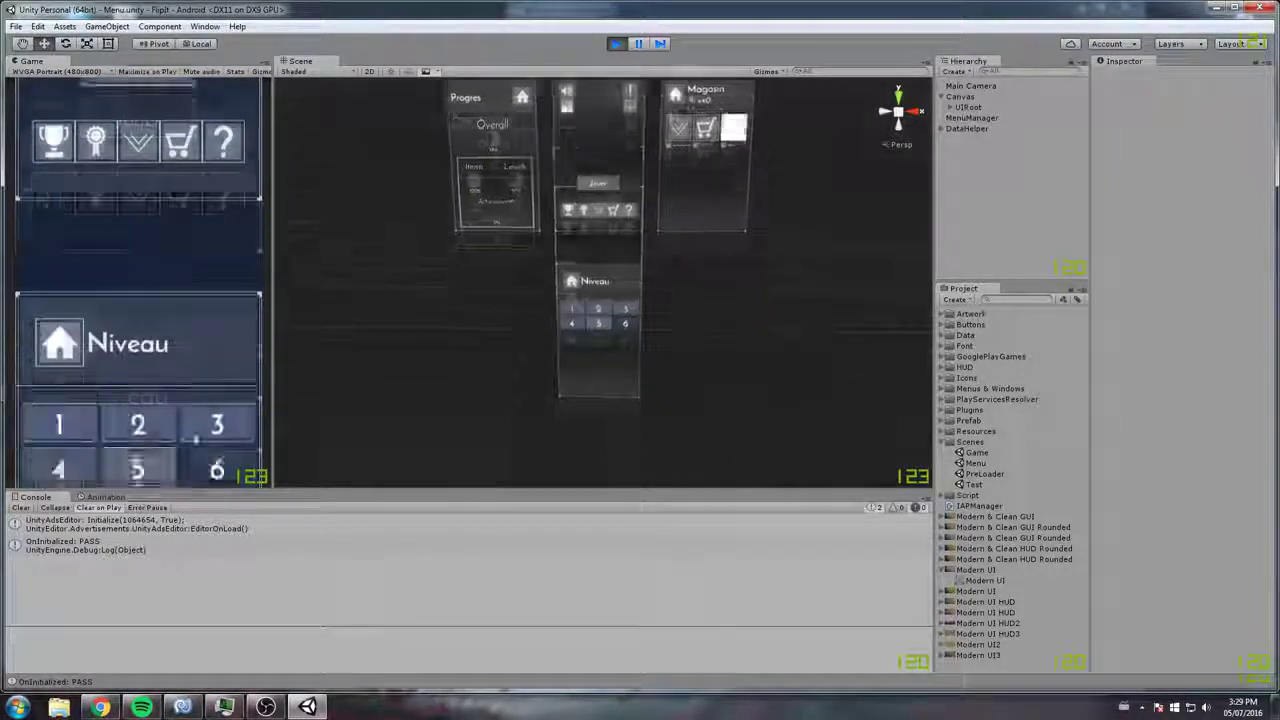
pyautogui.click(148, 256)
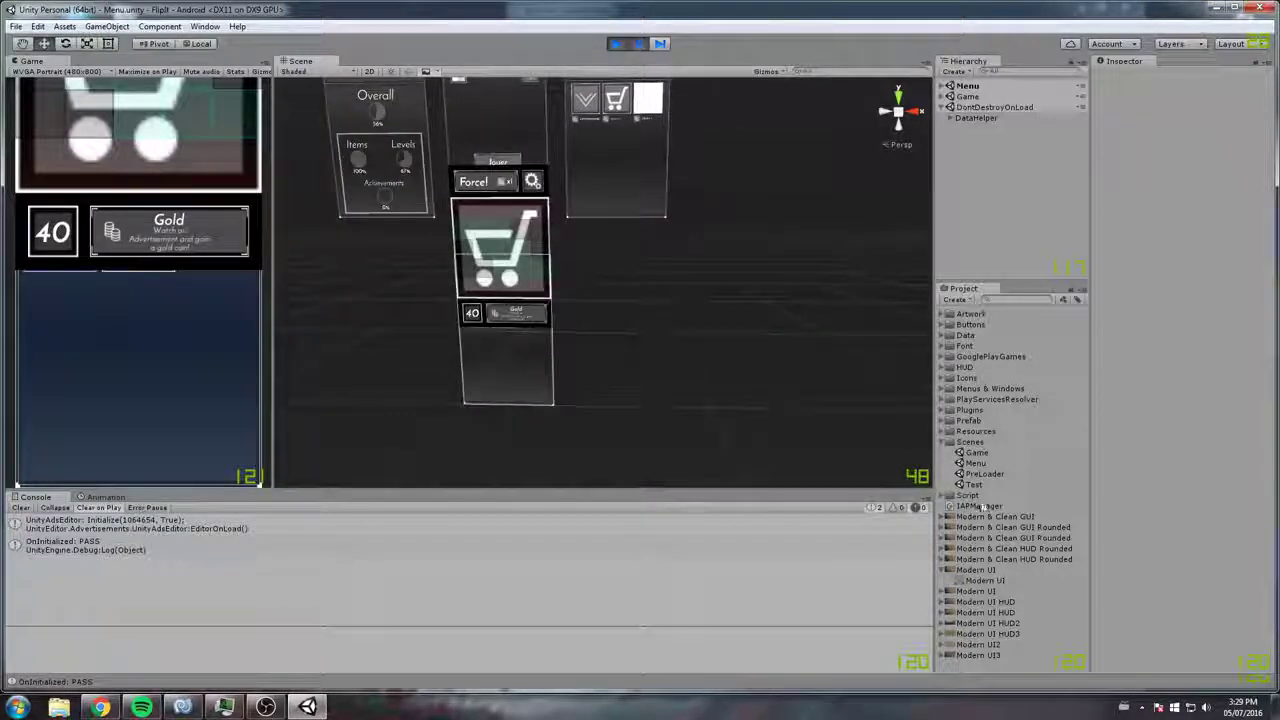
# Step: Open the Game scene and inspect its Canvas and lower empty panel
pyautogui.doubleClick(975, 453)
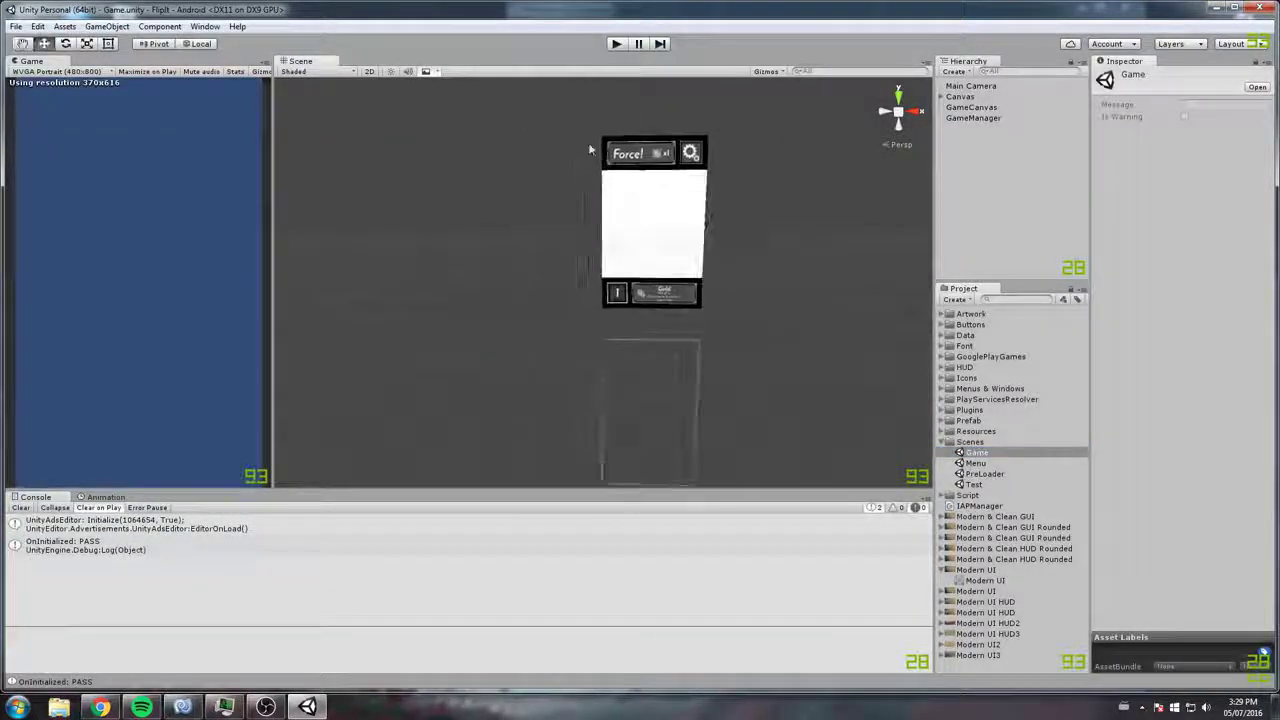
pyautogui.click(797, 330)
pyautogui.moveTo(794, 326); pyautogui.dragTo(768, 271, button='middle')
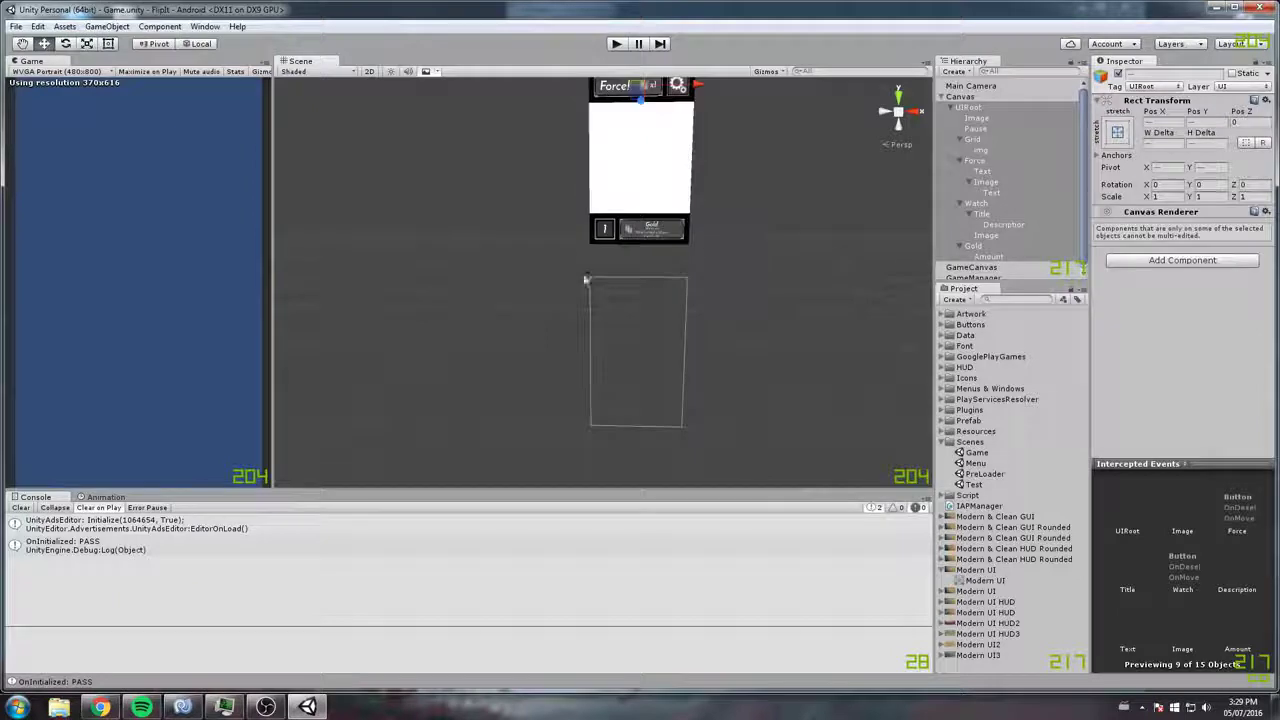
pyautogui.moveTo(586, 279); pyautogui.dragTo(720, 460)
pyautogui.click(760, 408)
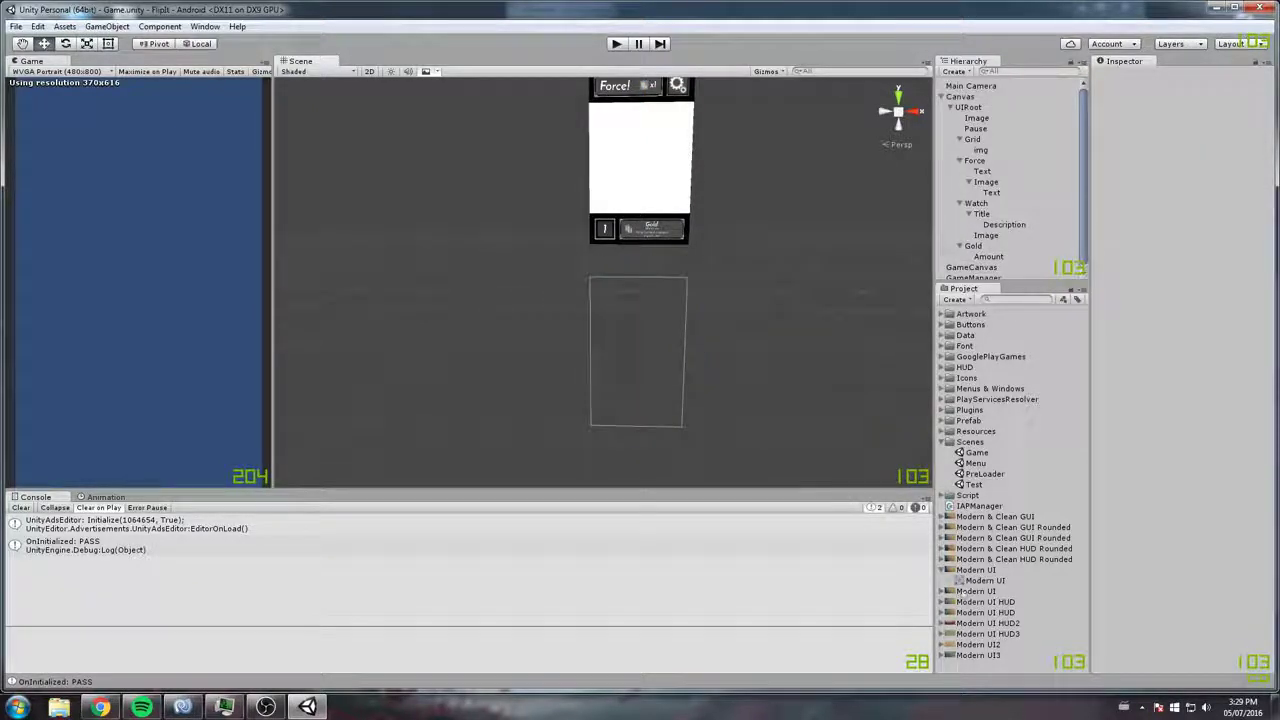
# Step: Play from the PreLoader scene through Jouer into a level
pyautogui.doubleClick(983, 474)
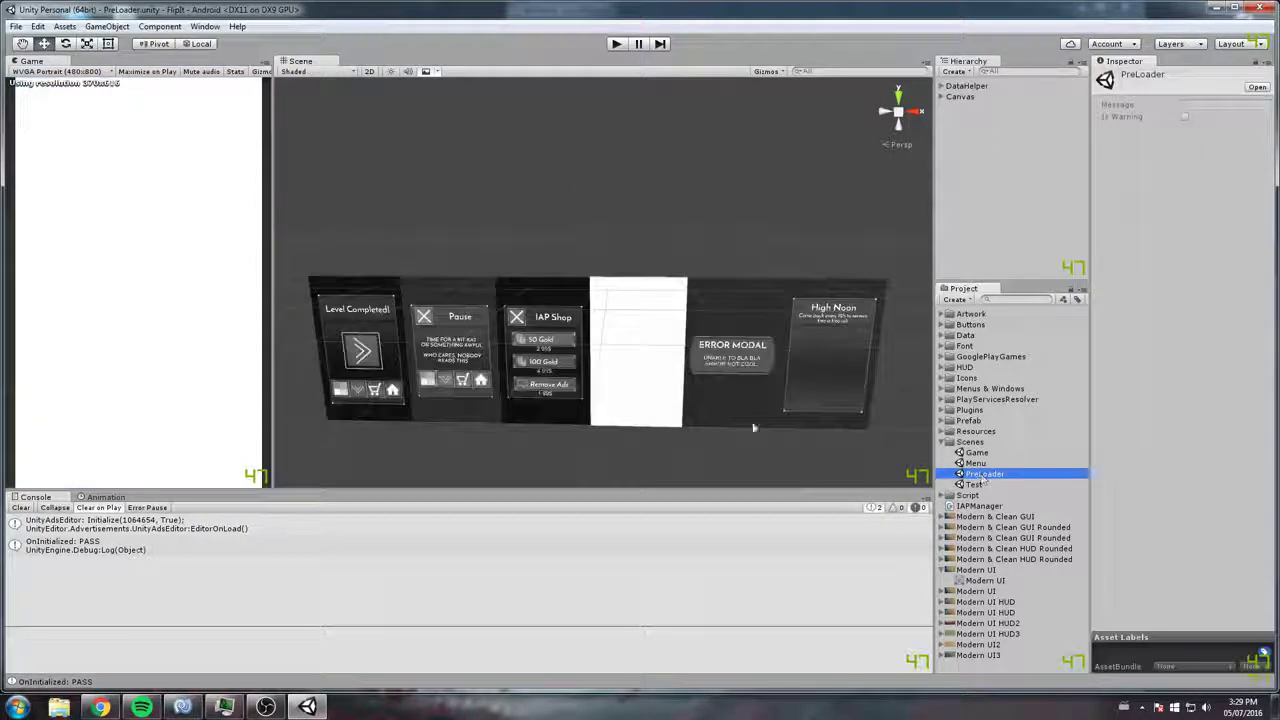
pyautogui.click(625, 48)
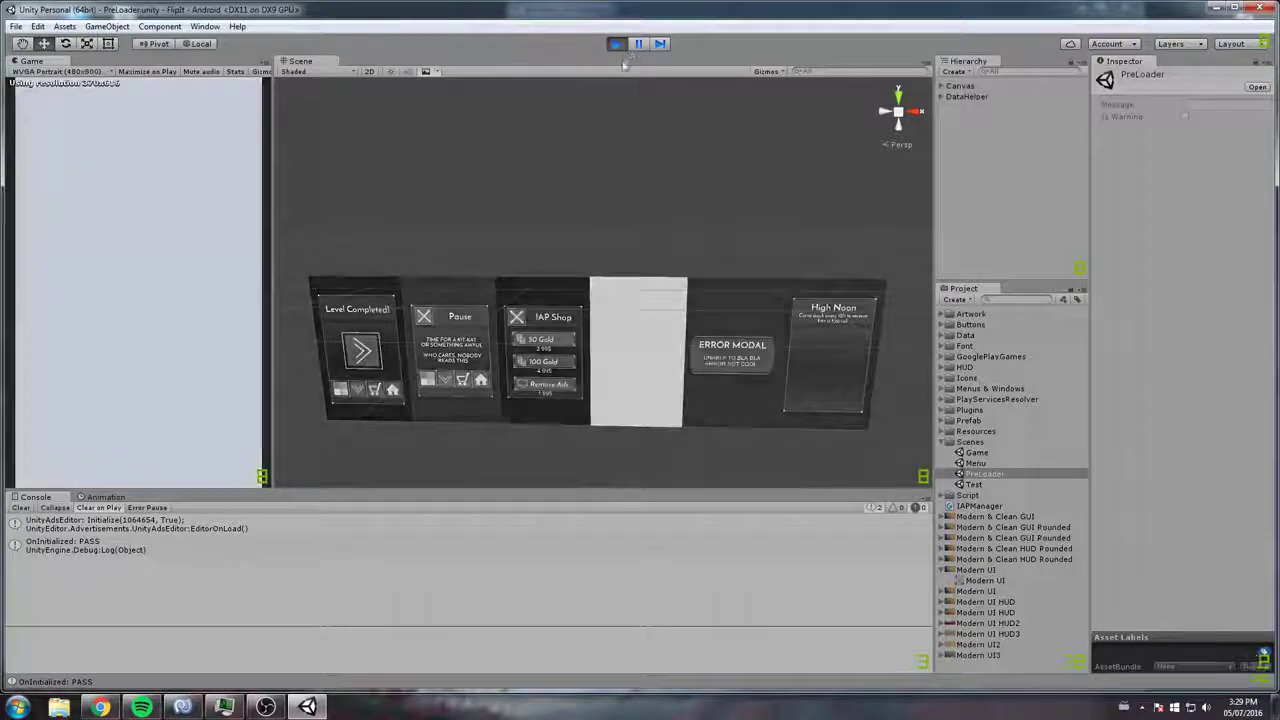
pyautogui.click(137, 354)
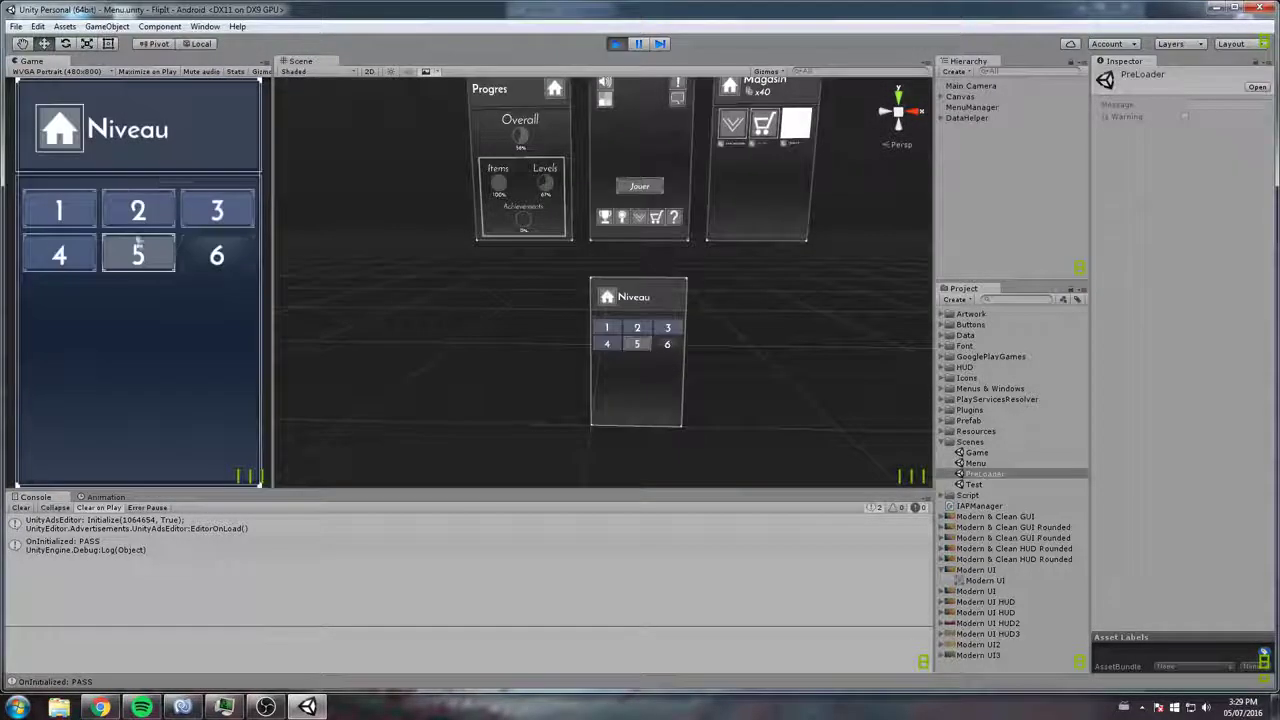
pyautogui.click(173, 255)
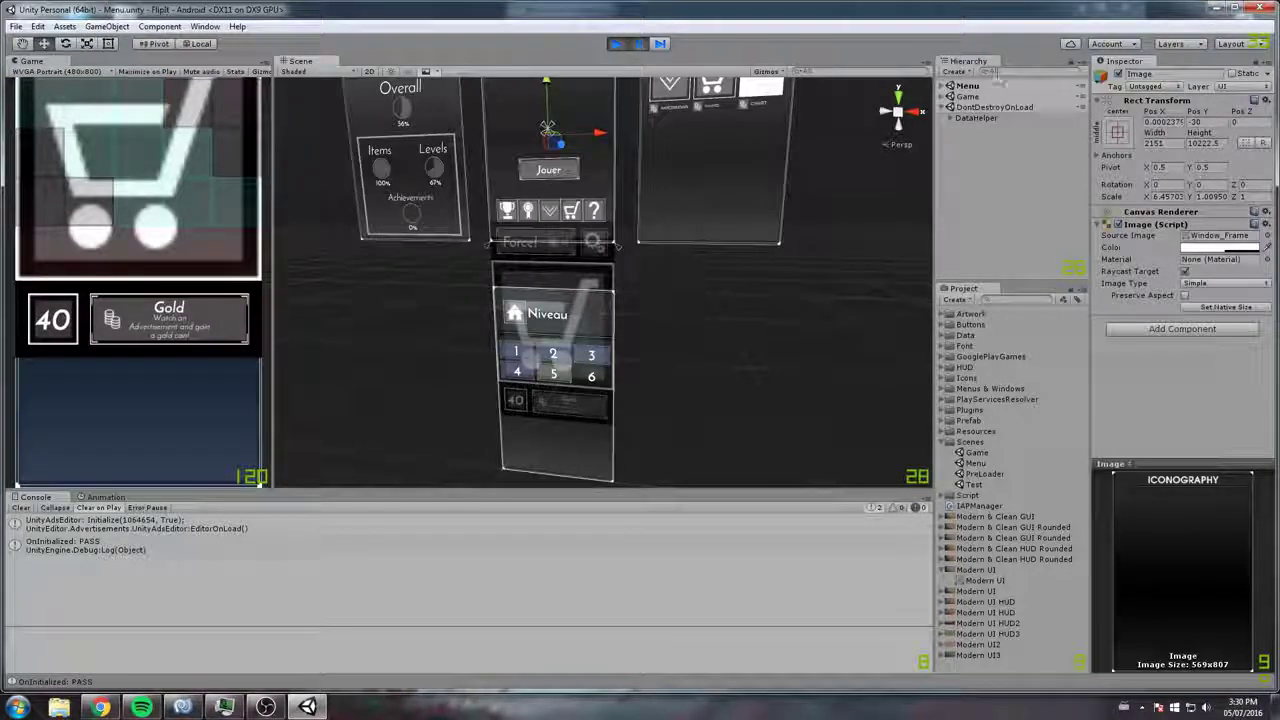
# Step: Frame the level-select panel, fold the Canvas children, and stop play back at PreLoader
pyautogui.click(910, 155)
pyautogui.scroll(-3, 628, 218)
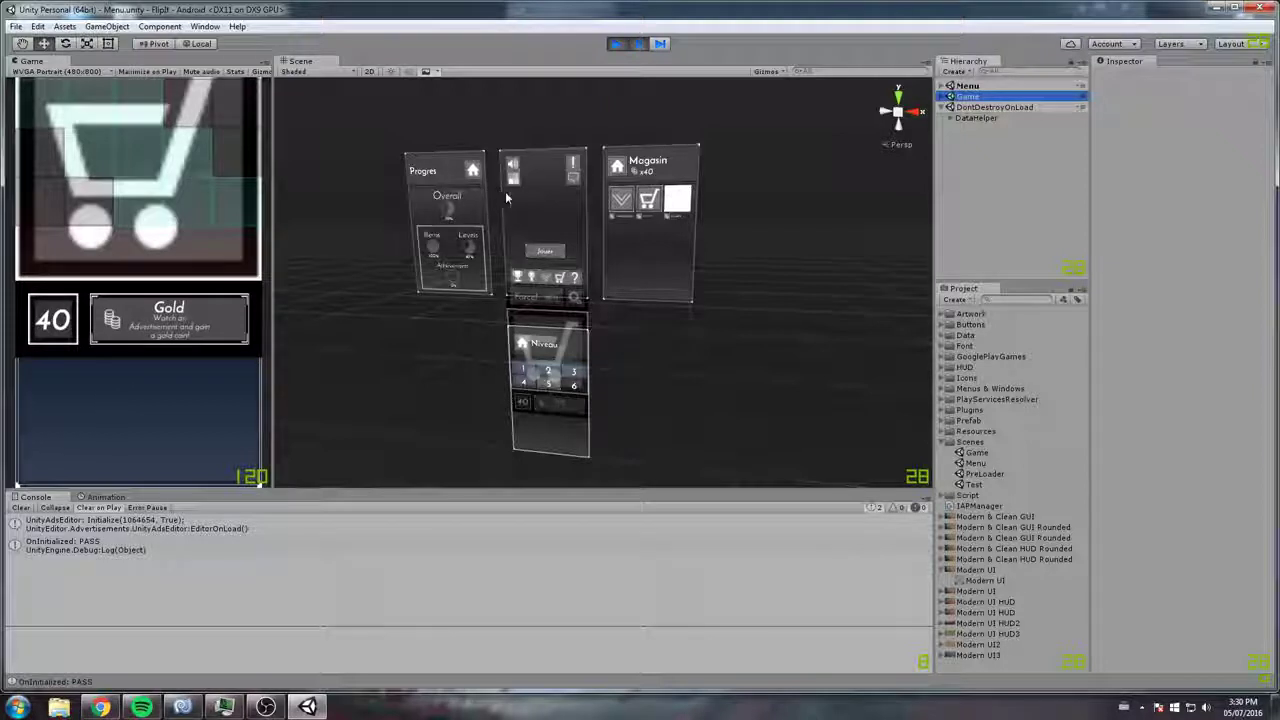
pyautogui.press('f')
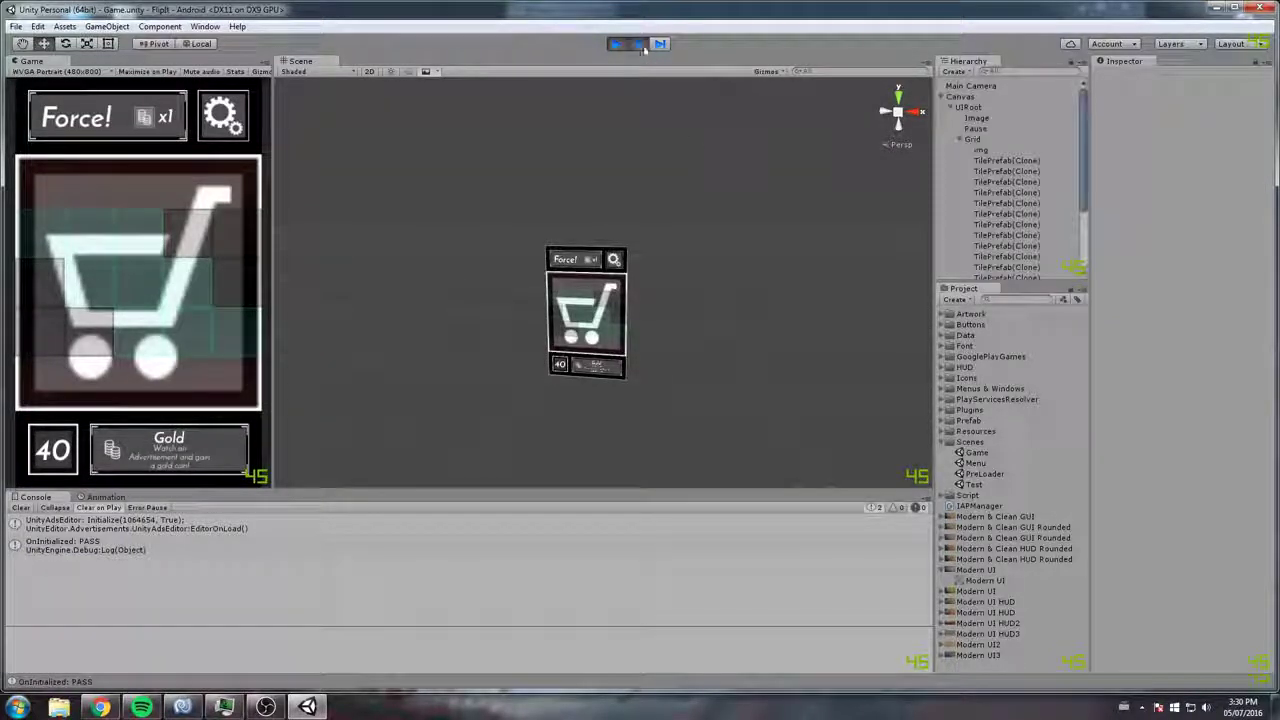
pyautogui.click(943, 97)
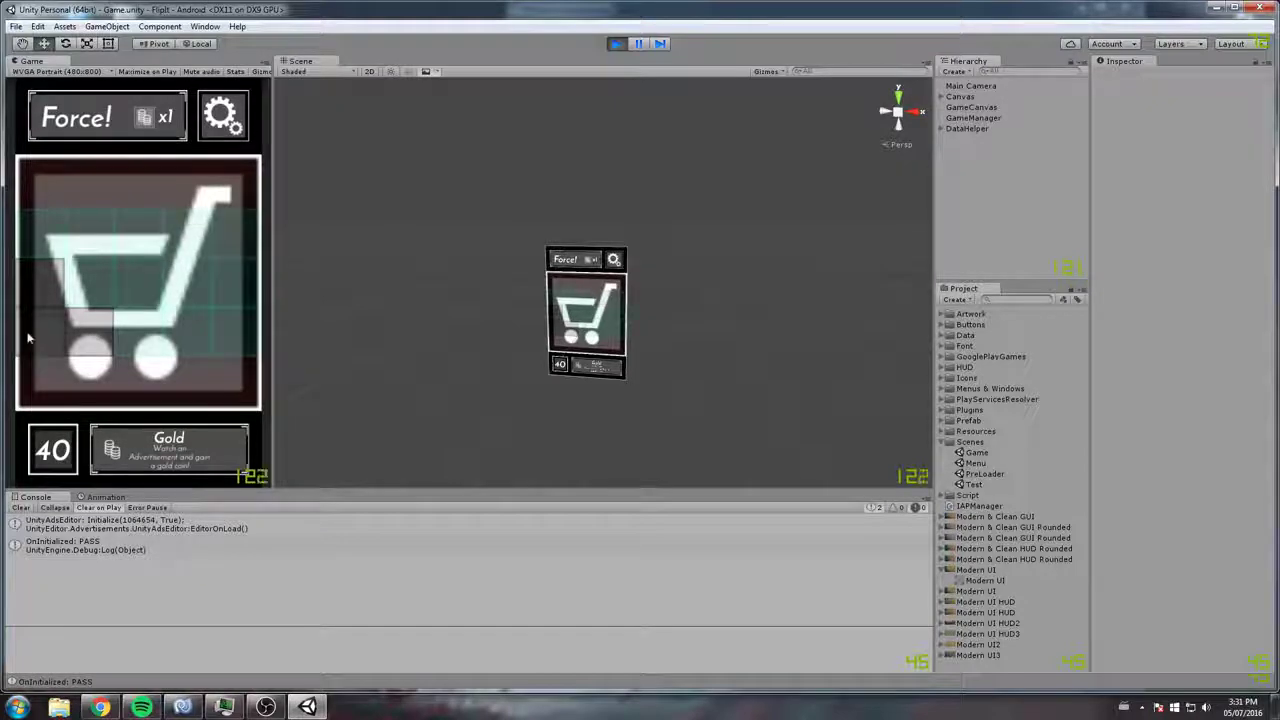
pyautogui.click(616, 43)
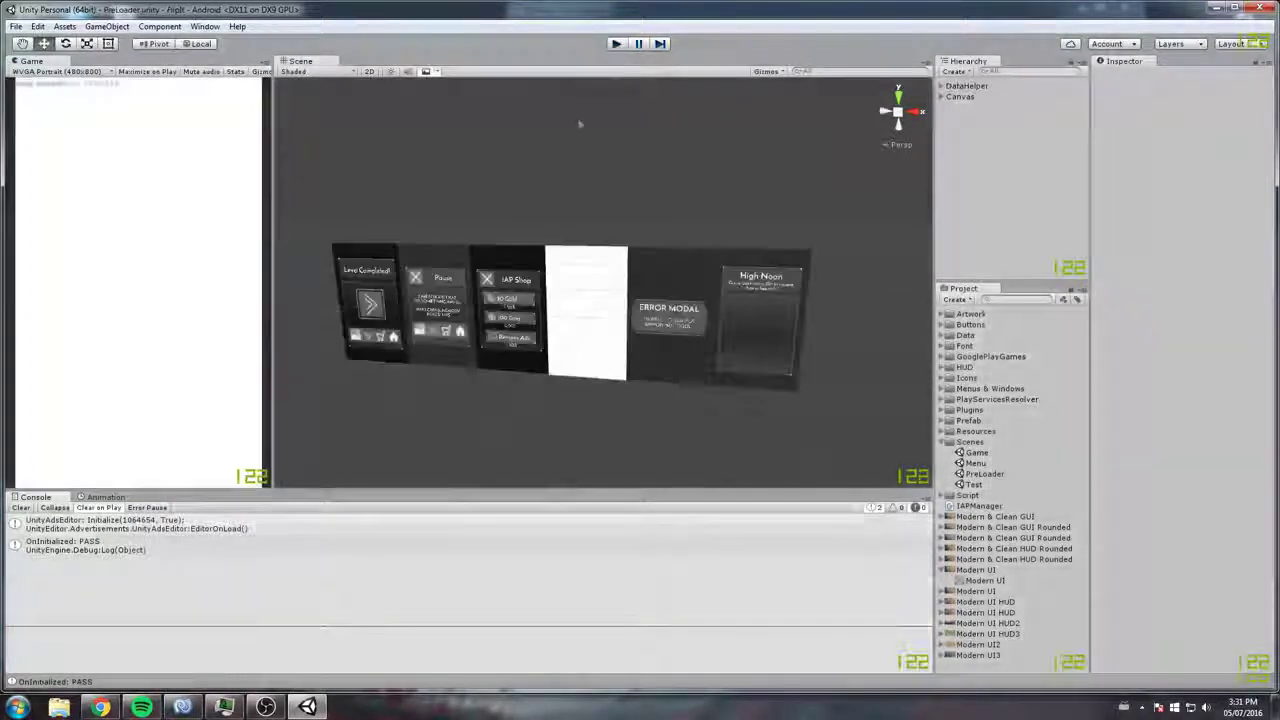
# Step: Open the _Source project from the recent projects list
pyautogui.click(16, 26)
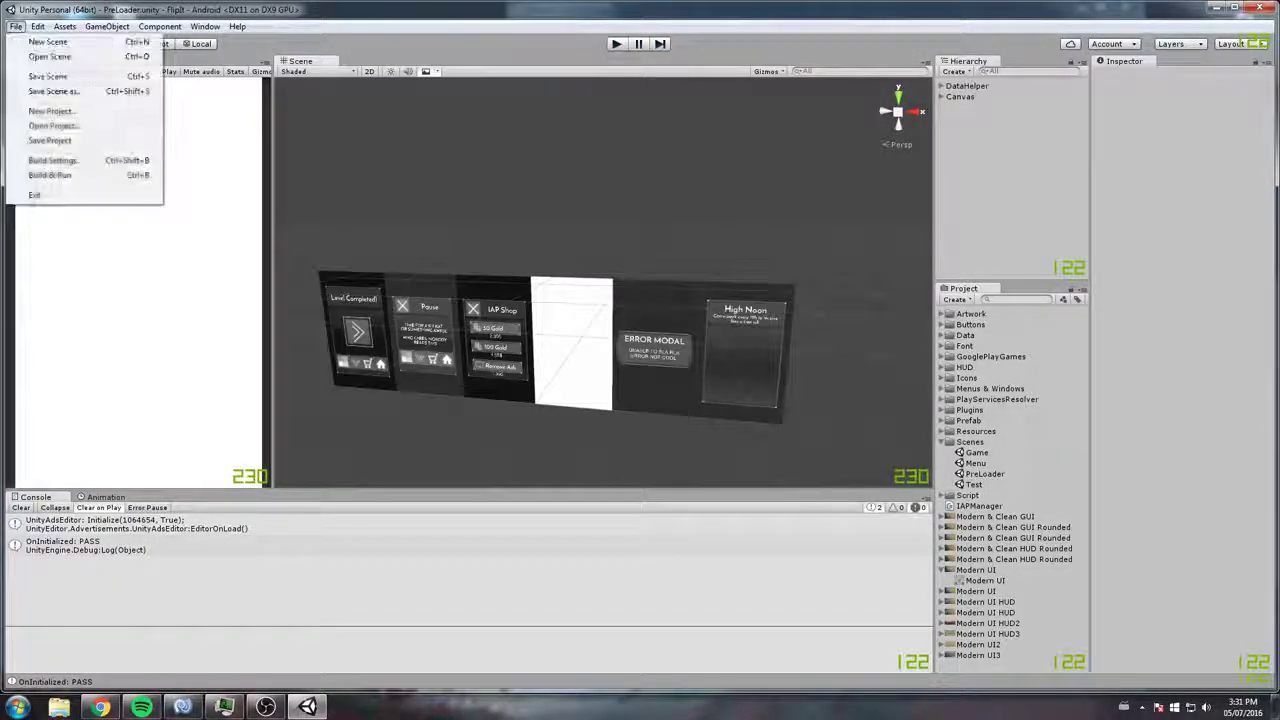
pyautogui.click(105, 127)
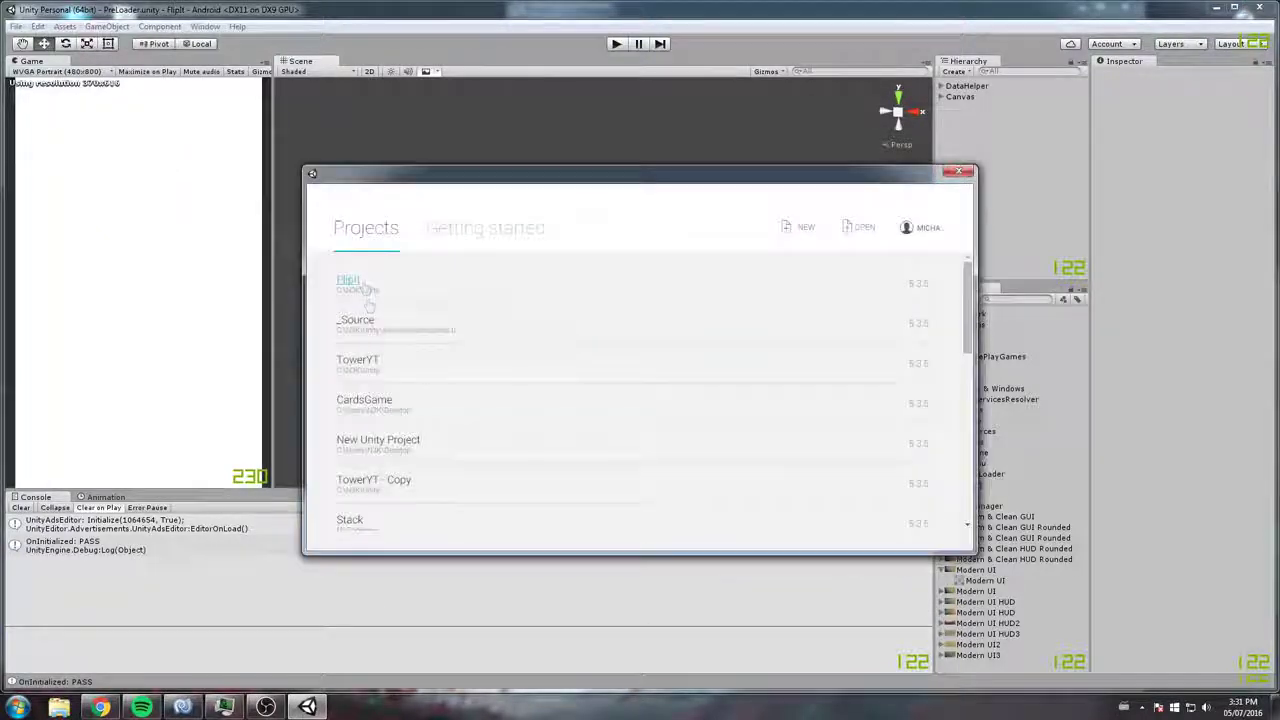
pyautogui.click(370, 330)
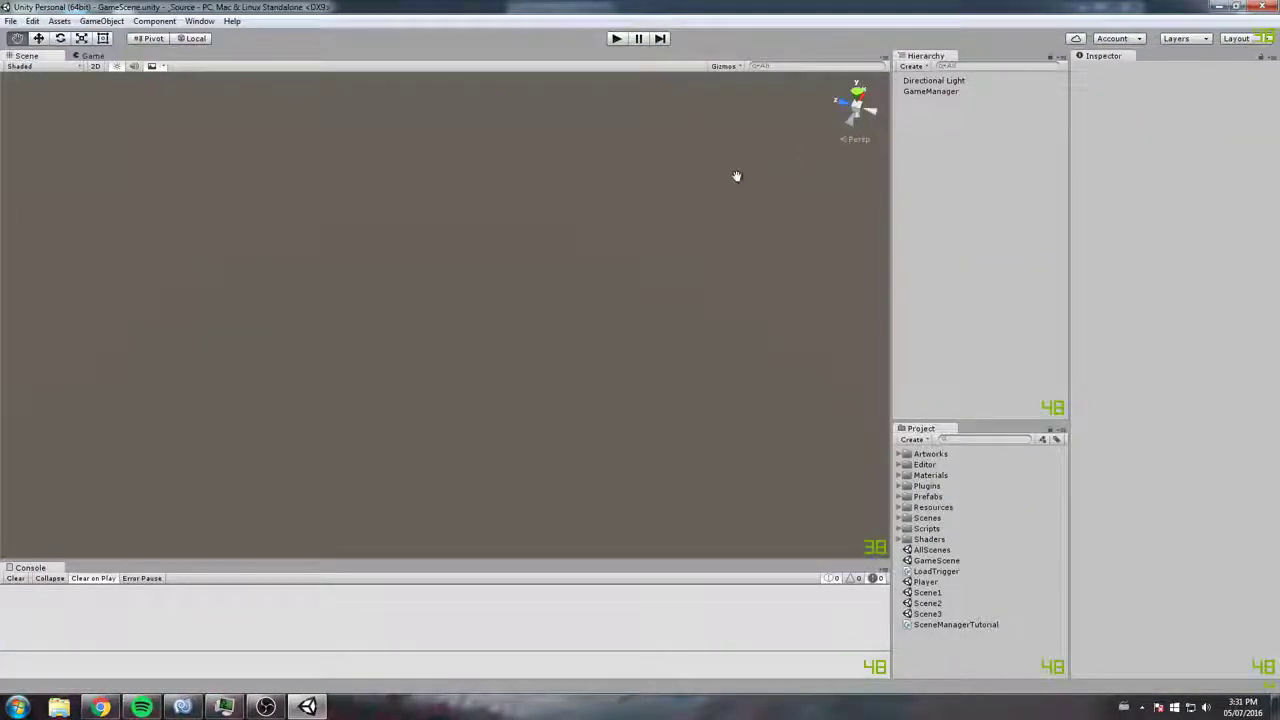
# Step: Open the AllScenes scene and frame the Player to show its settings
pyautogui.doubleClick(933, 550)
pyautogui.moveTo(423, 363)
pyautogui.keyDown('alt'); pyautogui.mouseDown()
pyautogui.moveTo(529, 286)
pyautogui.moveTo(457, 286)
pyautogui.moveTo(511, 272)
pyautogui.moveTo(560, 282)
pyautogui.moveTo(500, 290)
pyautogui.moveTo(545, 300)
pyautogui.moveTo(531, 308)
pyautogui.moveTo(318, 341)
pyautogui.mouseUp(); pyautogui.keyUp('alt')
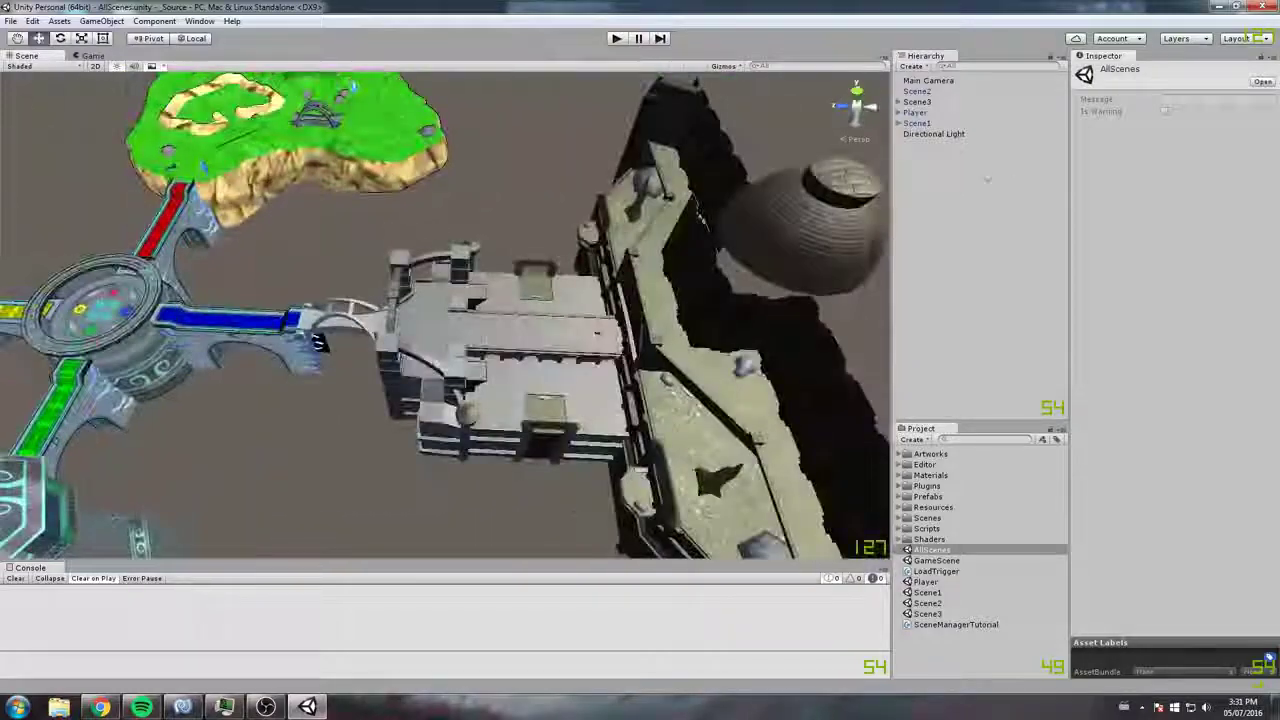
pyautogui.doubleClick(916, 113)
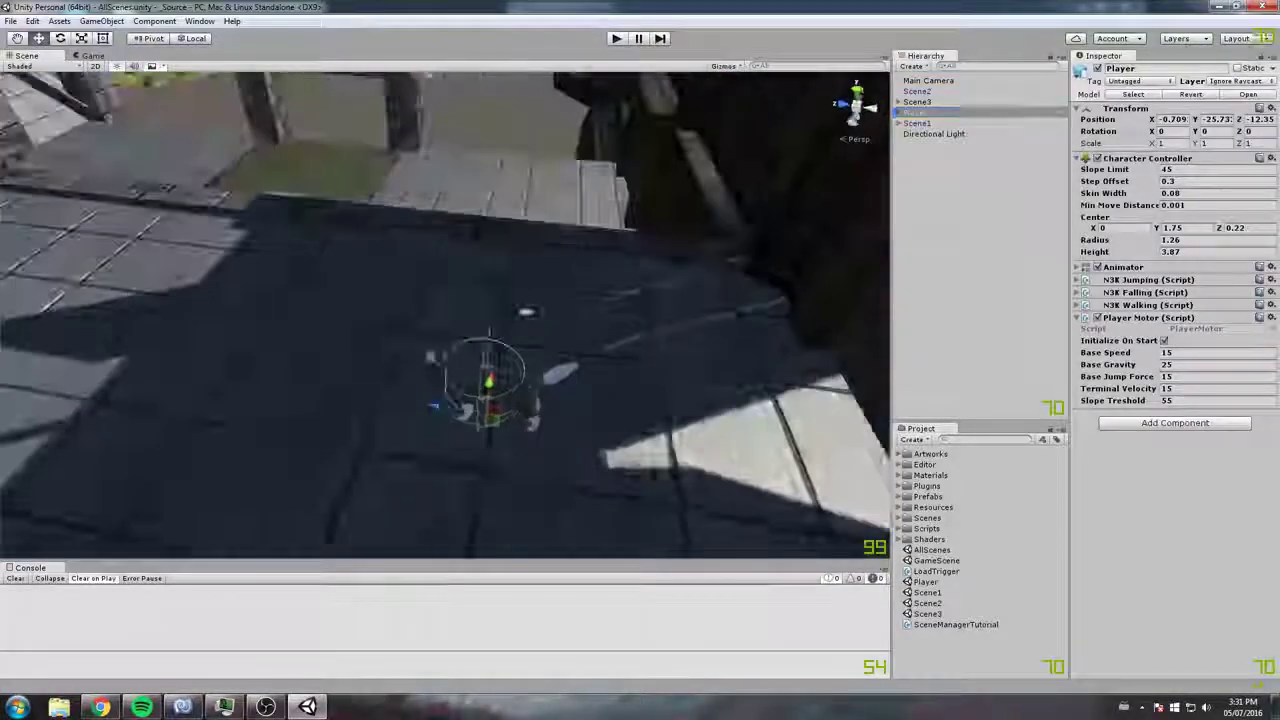
# Step: Enter Play mode and run the cat across the bridge onto the blue ramp
pyautogui.hotkey('ctrl', 'p')
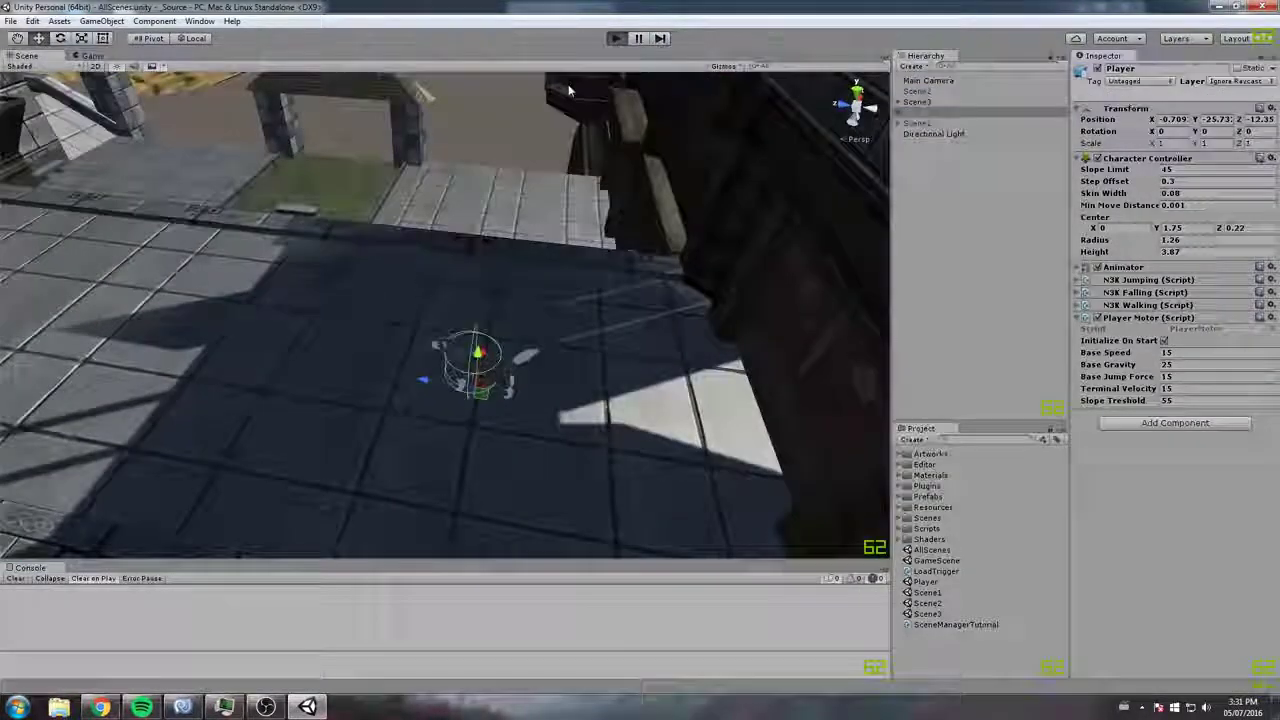
pyautogui.press('w')
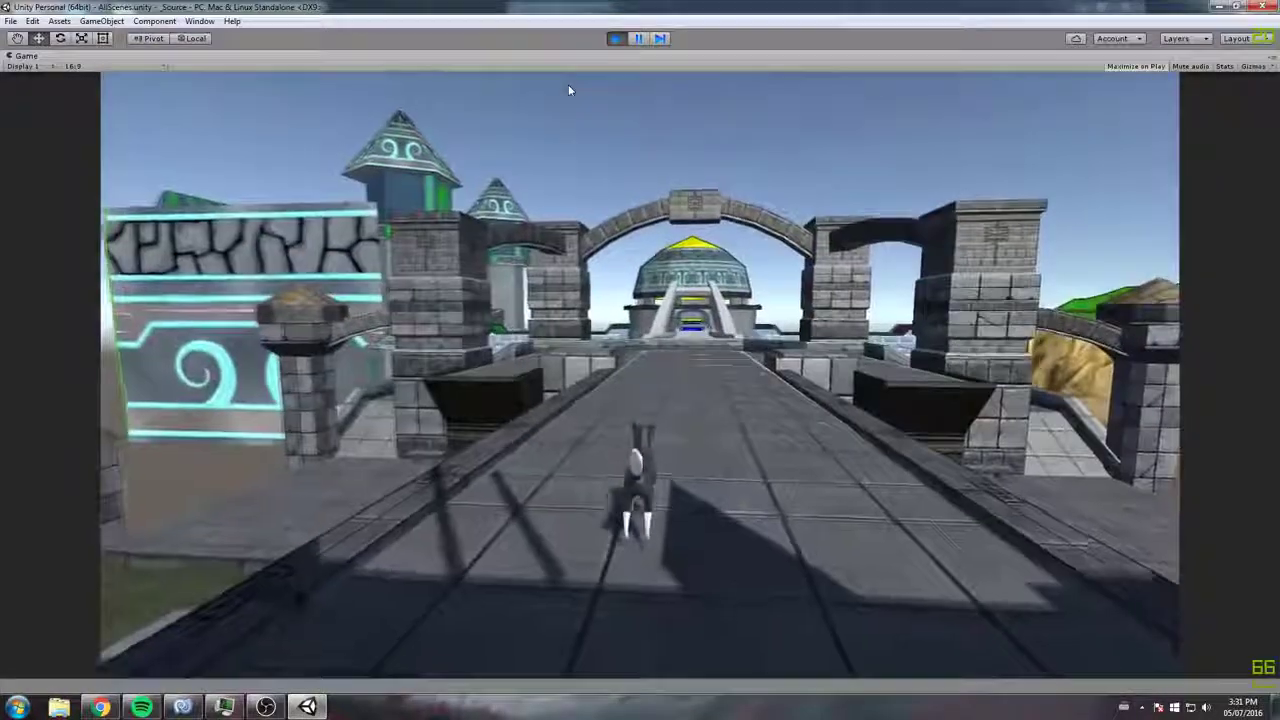
pyautogui.press('a')
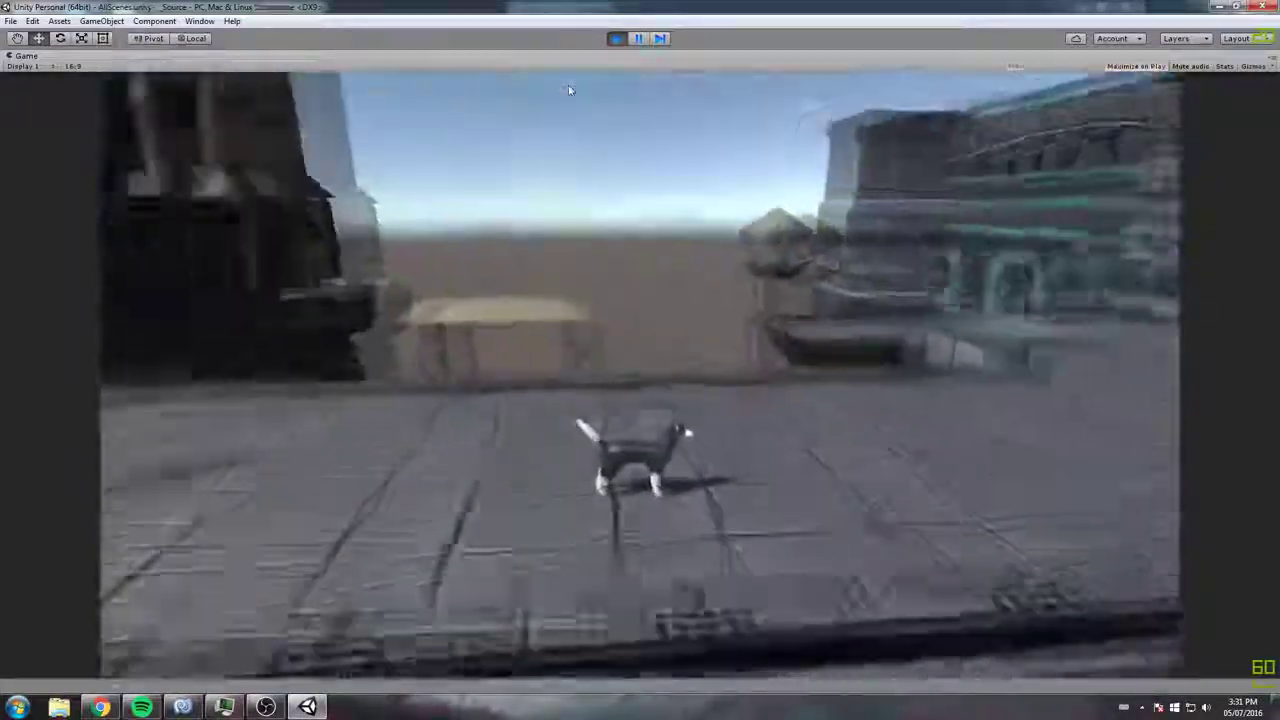
pyautogui.press('w')
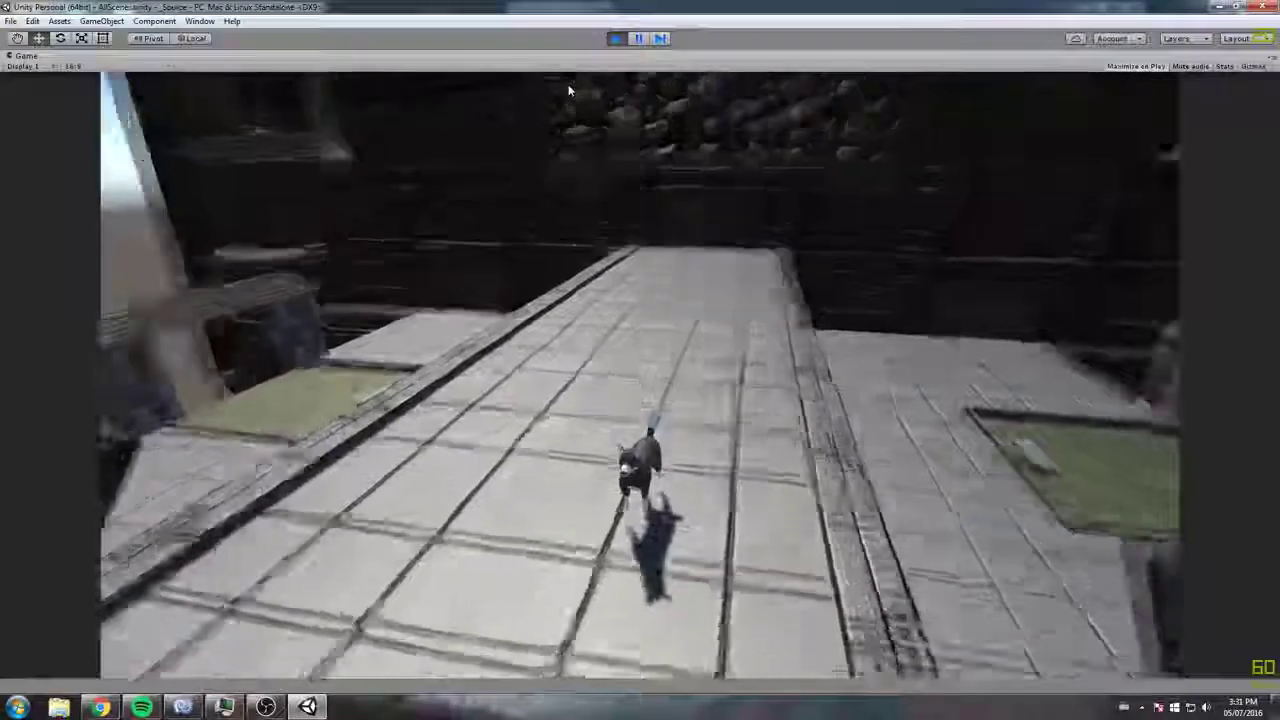
pyautogui.press('w')
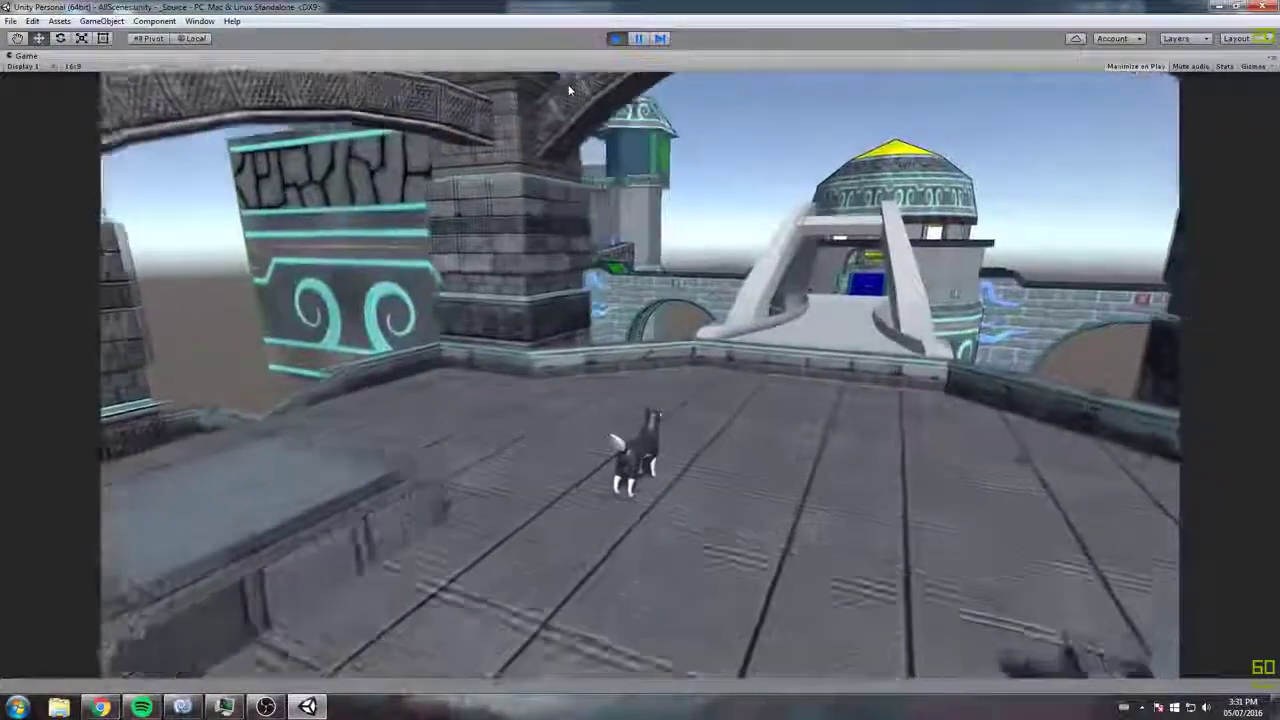
pyautogui.press('w')
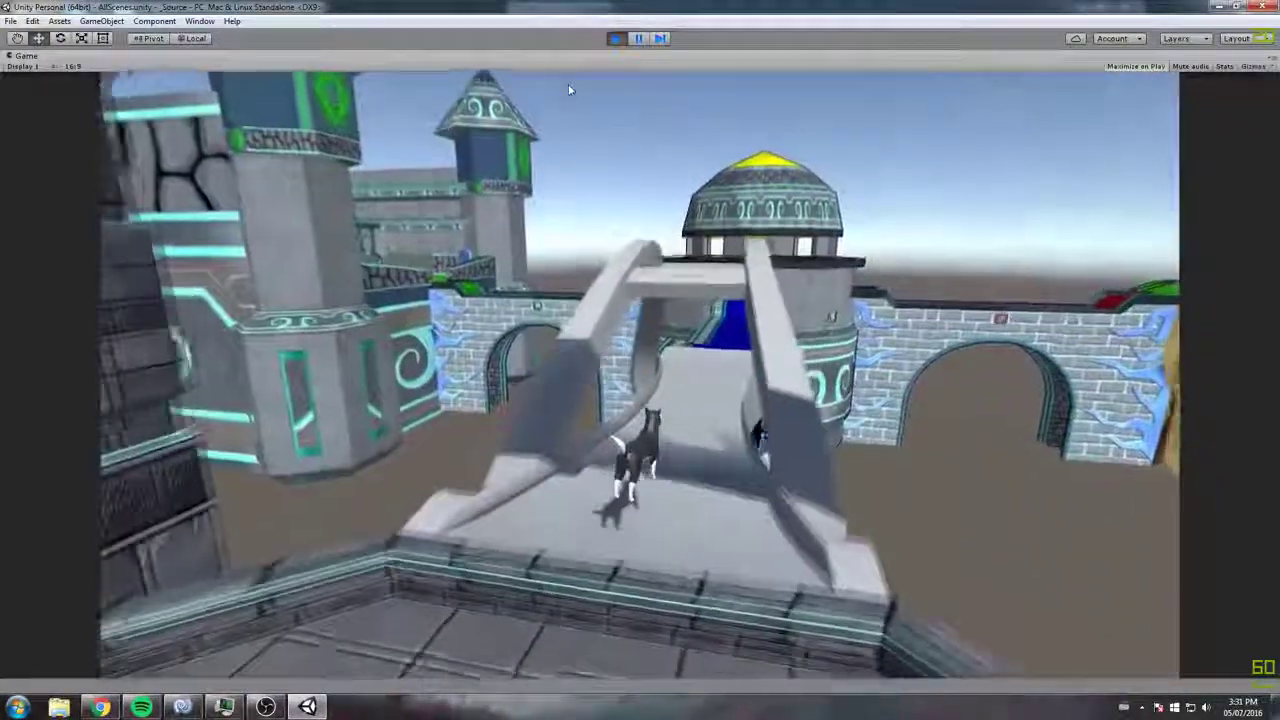
pyautogui.press('w')
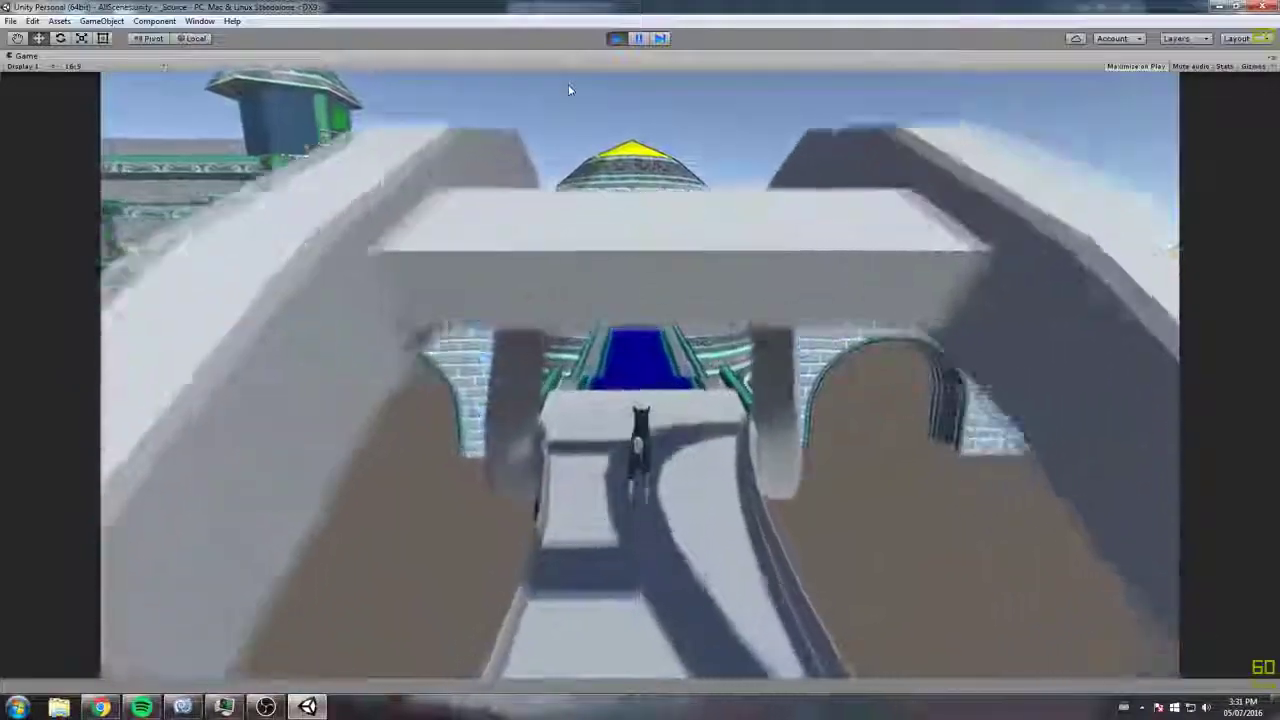
pyautogui.press('w')
pyautogui.press('w')
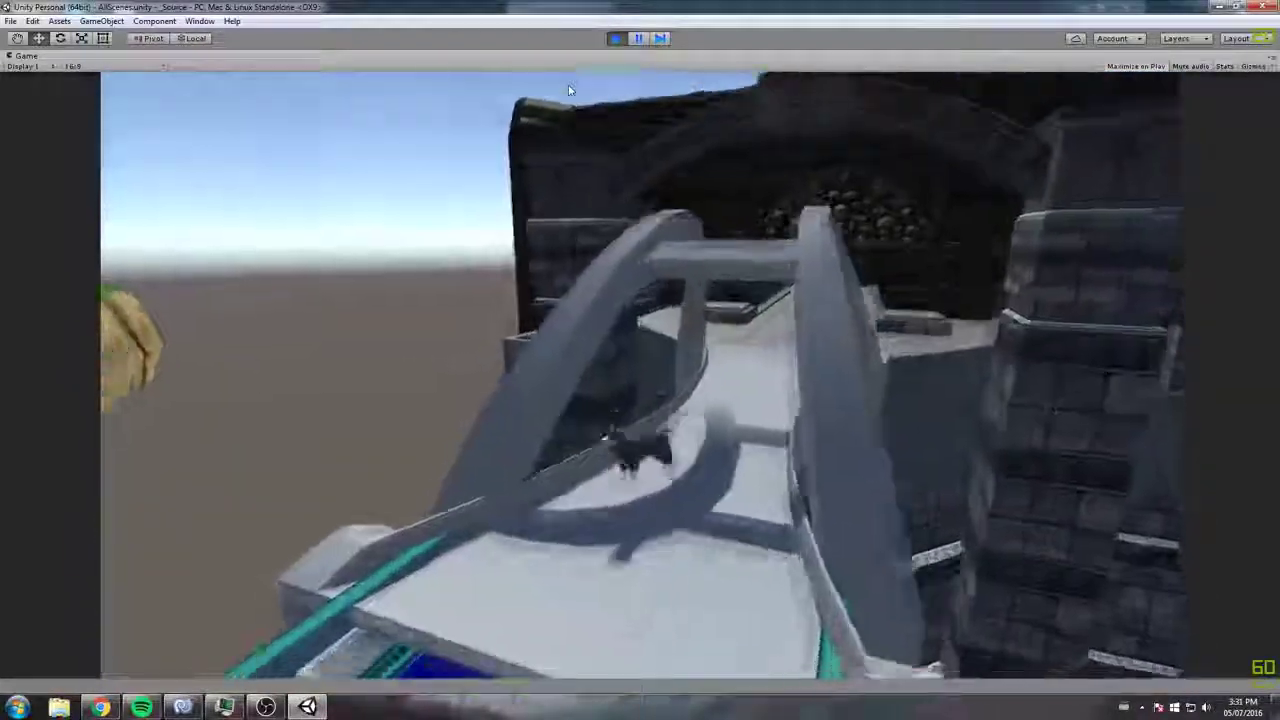
# Step: Steer the cat along the blue ramp into the domed courtyard and jump onto the ledge
pyautogui.press('s')
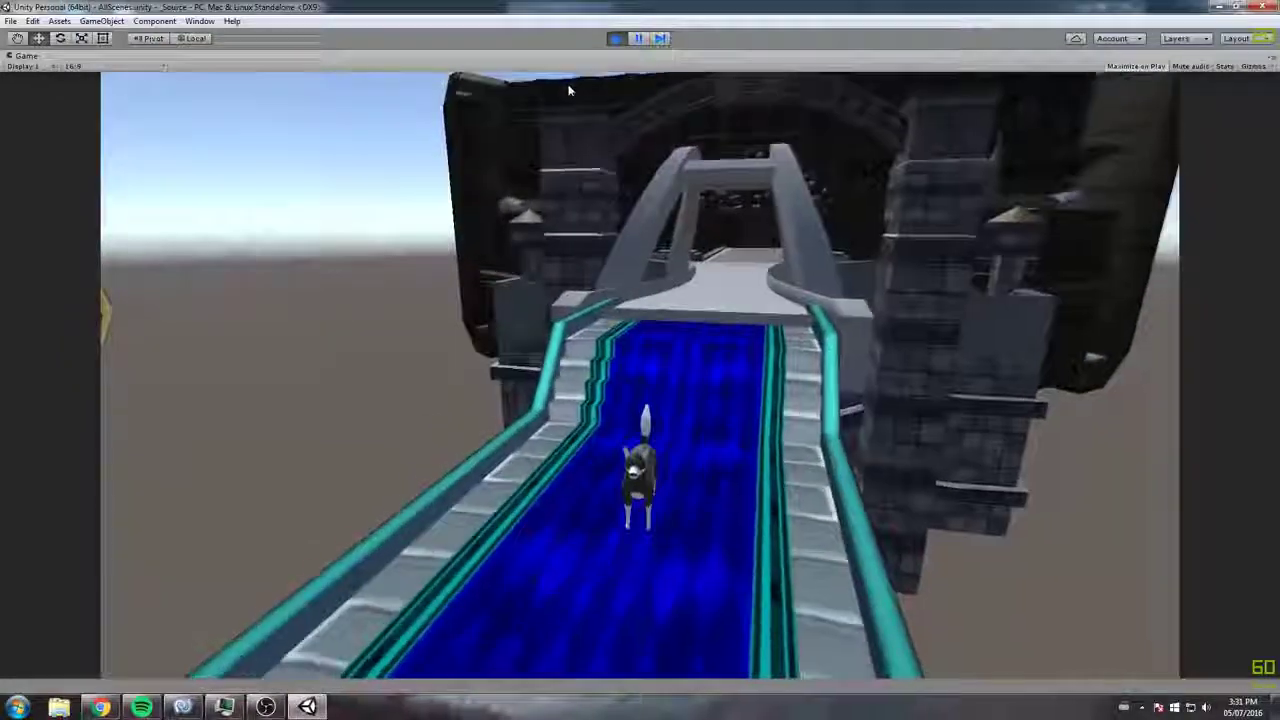
pyautogui.press('a')
pyautogui.press('w')
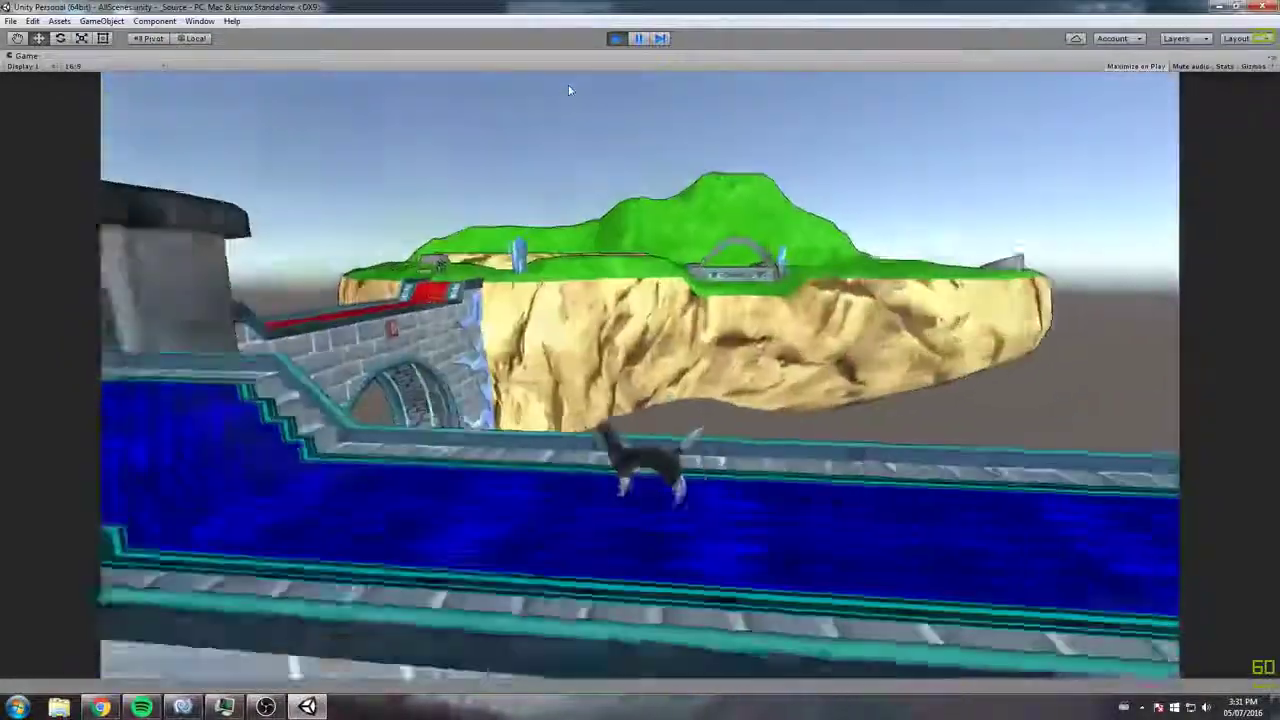
pyautogui.press('w')
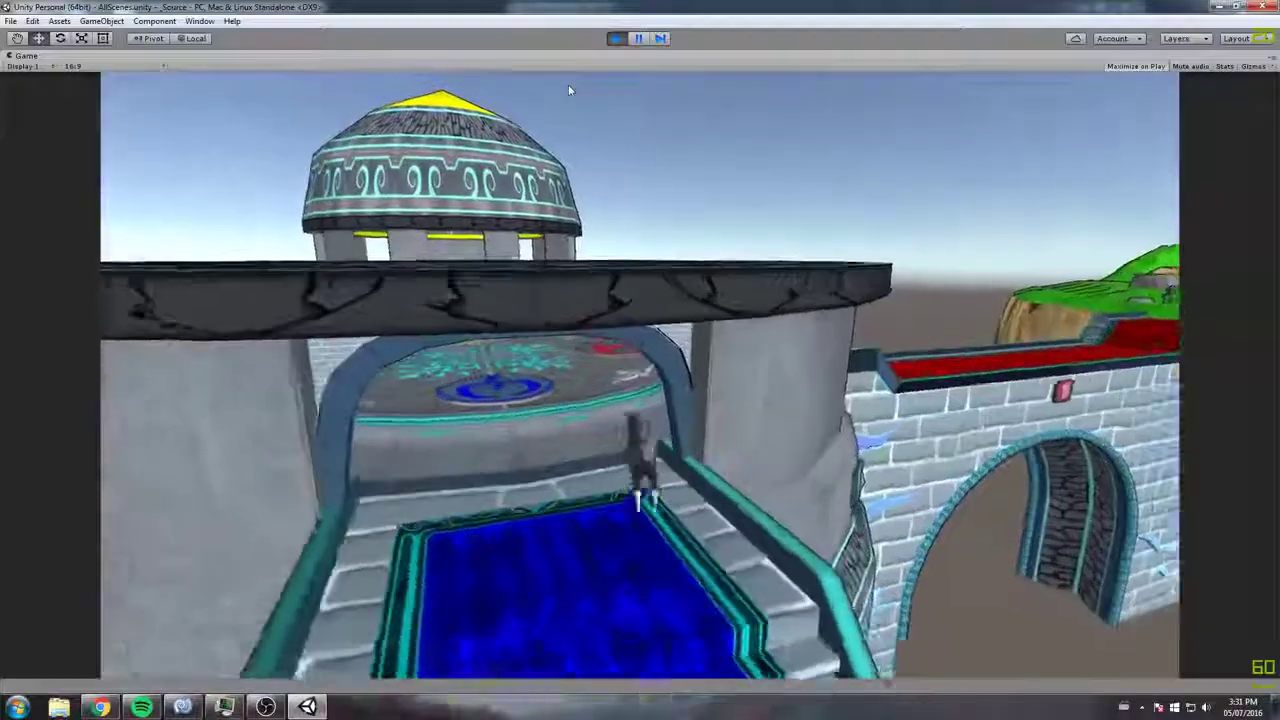
pyautogui.press('d')
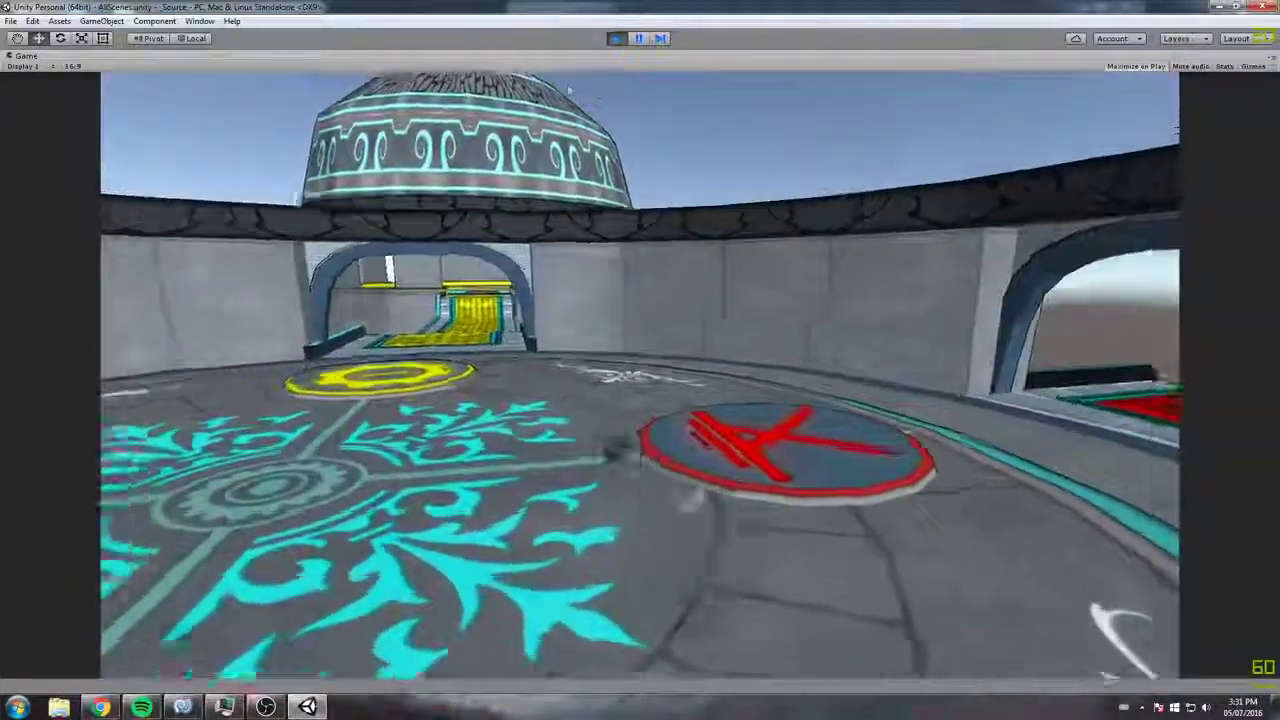
pyautogui.press('w')
pyautogui.press('a')
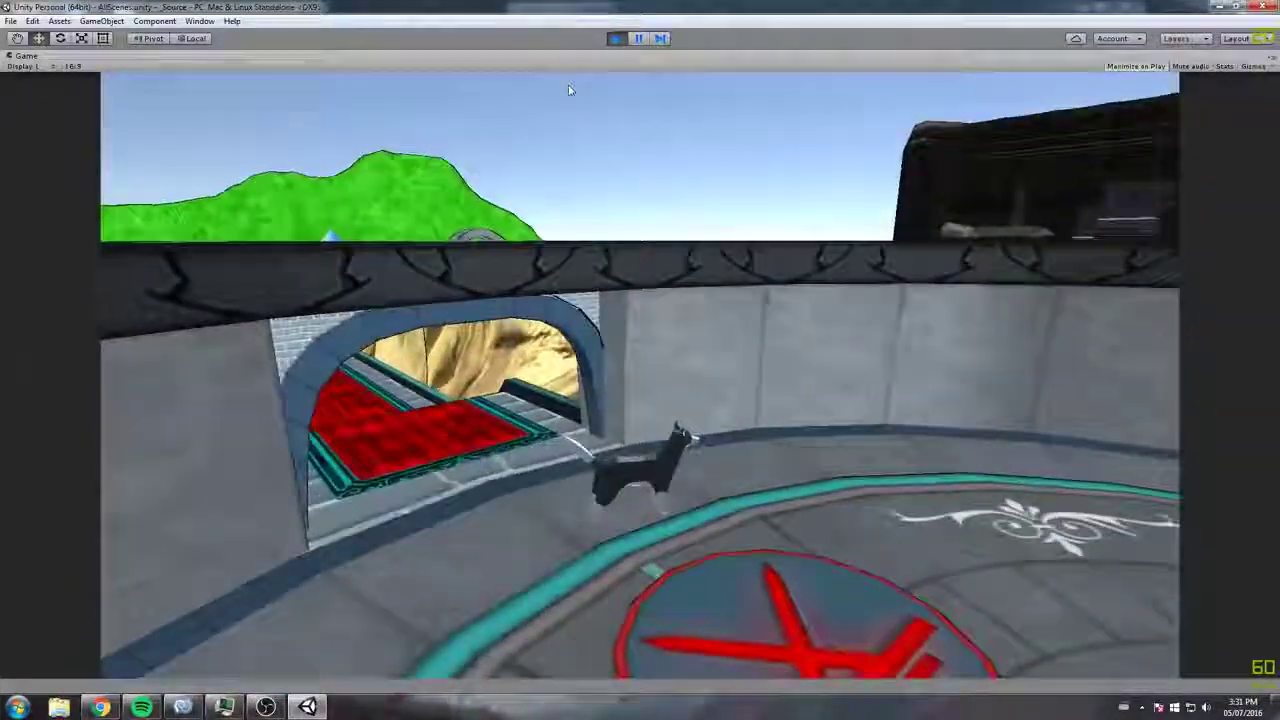
pyautogui.press('space')
# Step: Run the cat up the blue stairs through the arch, then stop Play mode
pyautogui.press('d')
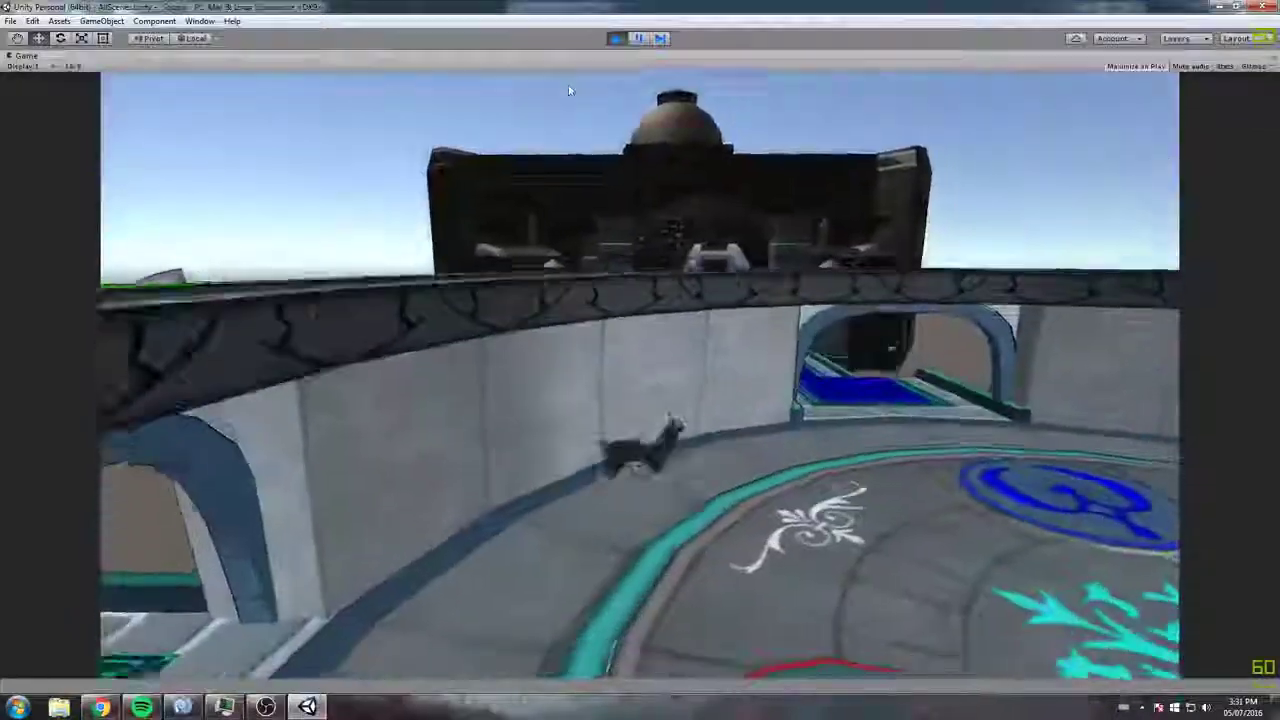
pyautogui.press('w')
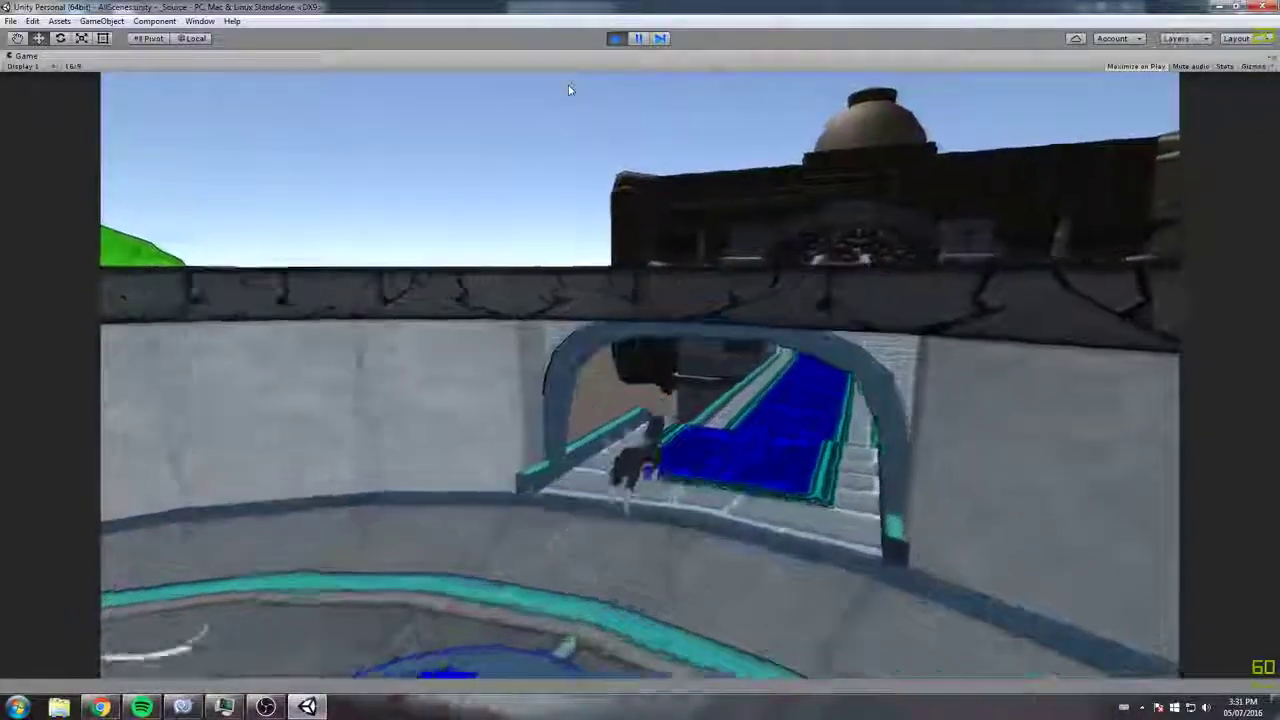
pyautogui.press('d')
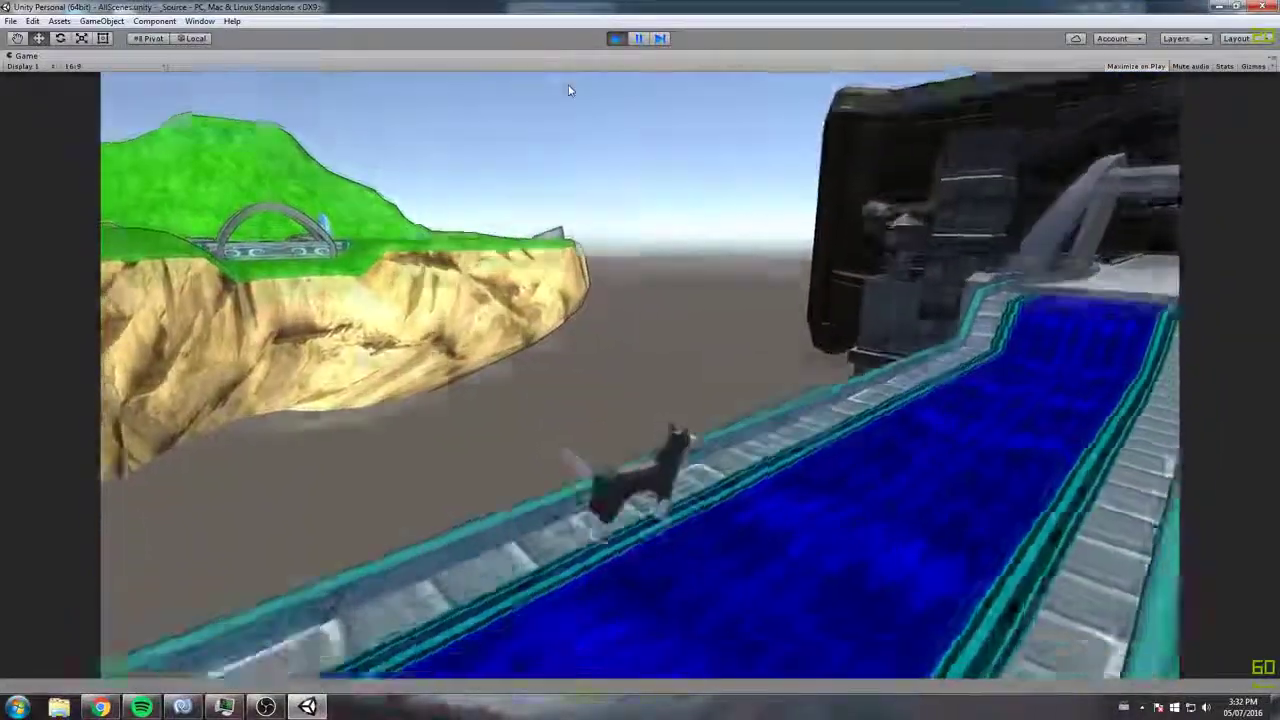
pyautogui.press('w')
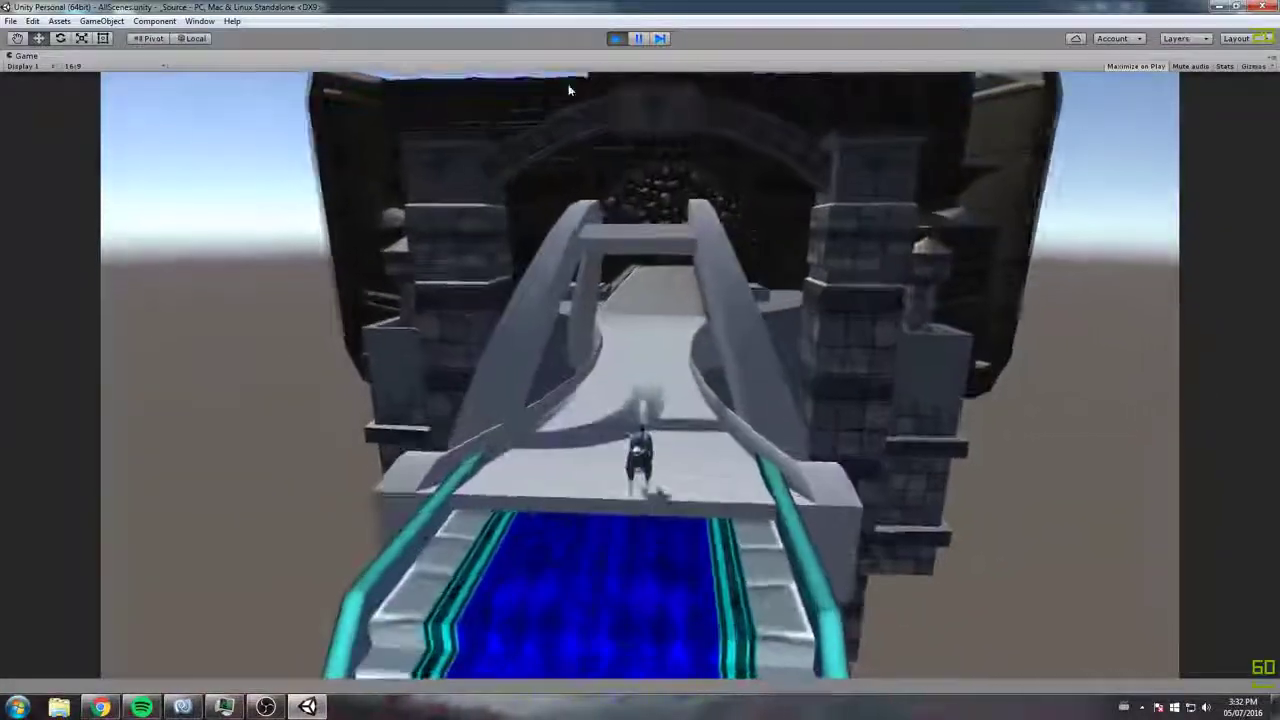
pyautogui.click(616, 39)
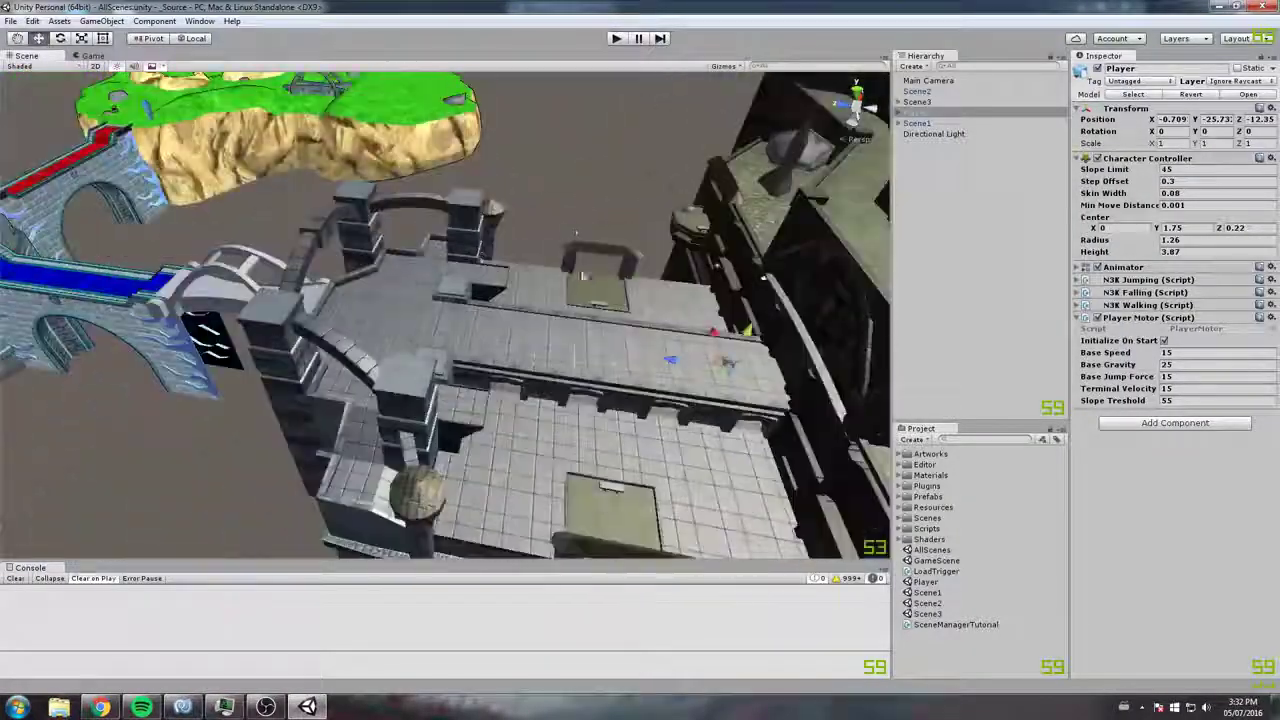
# Step: Select the Scene1 castle group and toggle it hidden and visible again
pyautogui.click(574, 232)
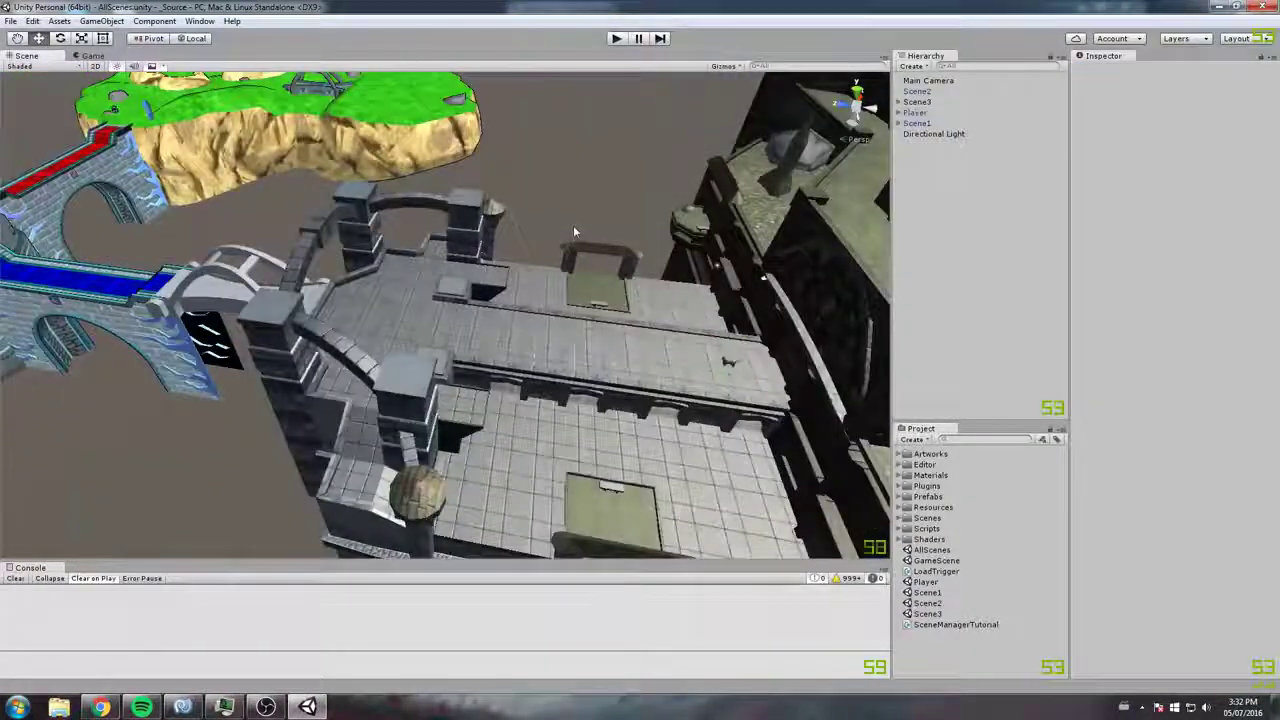
pyautogui.click(583, 347)
pyautogui.click(932, 123)
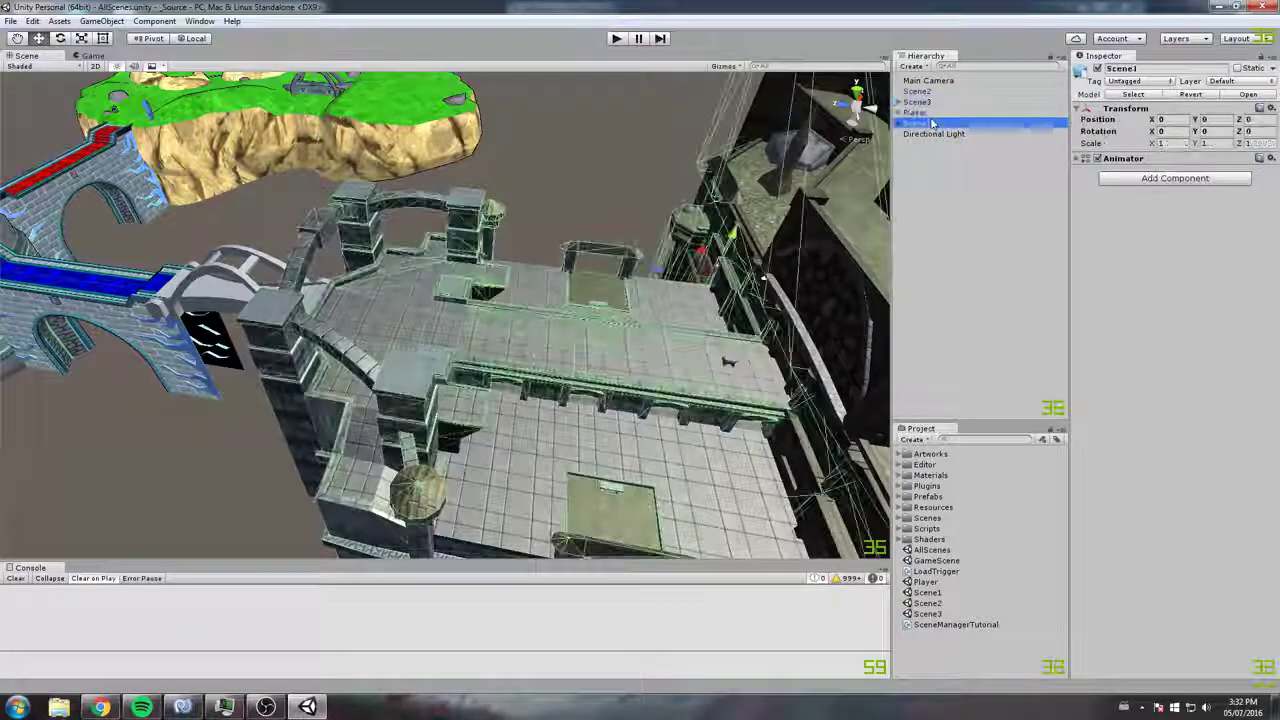
pyautogui.keyDown('alt'); pyautogui.moveTo(520, 260); pyautogui.dragTo(585, 214); pyautogui.keyUp('alt')
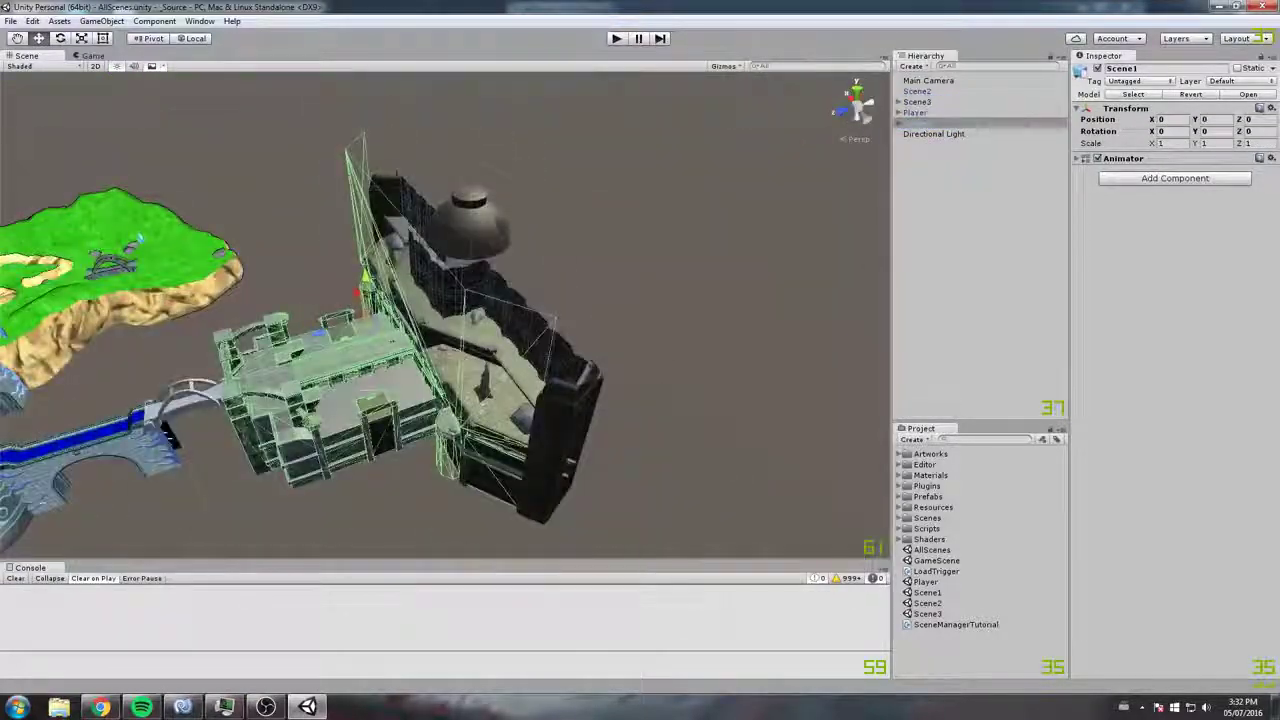
pyautogui.click(1097, 68)
pyautogui.click(1097, 68)
# Step: Frame the Scene2 bridge, then toggle Scene3 inactive and active again
pyautogui.keyDown('alt'); pyautogui.moveTo(600, 300); pyautogui.dragTo(650, 280); pyautogui.keyUp('alt')
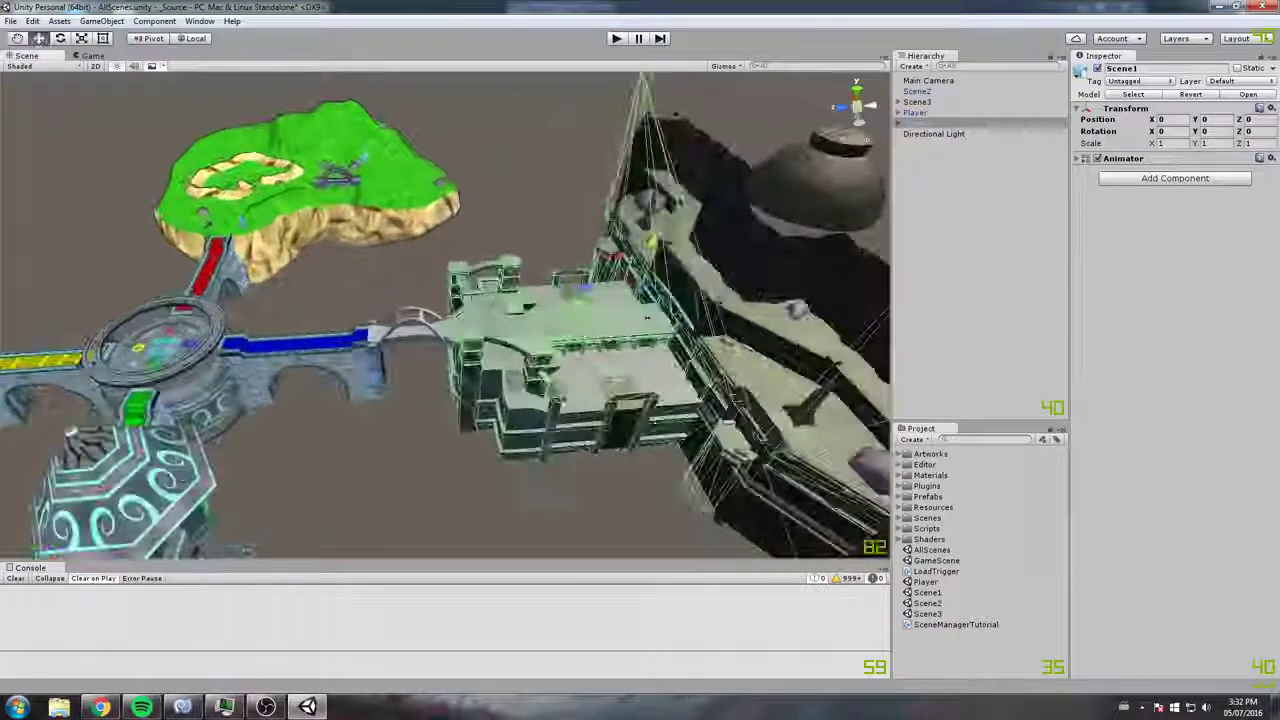
pyautogui.doubleClick(941, 91)
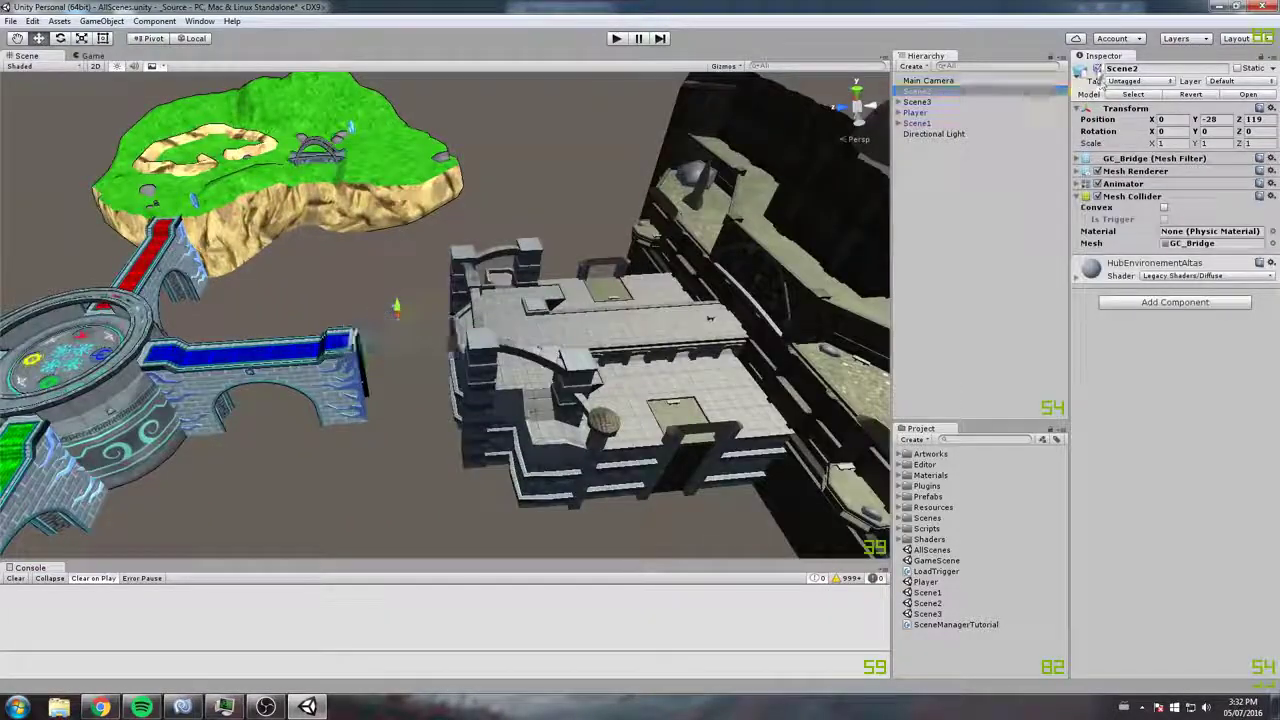
pyautogui.moveTo(600, 300)
pyautogui.keyDown('alt'); pyautogui.mouseDown()
pyautogui.moveTo(500, 300)
pyautogui.moveTo(476, 287)
pyautogui.mouseUp(); pyautogui.keyUp('alt')
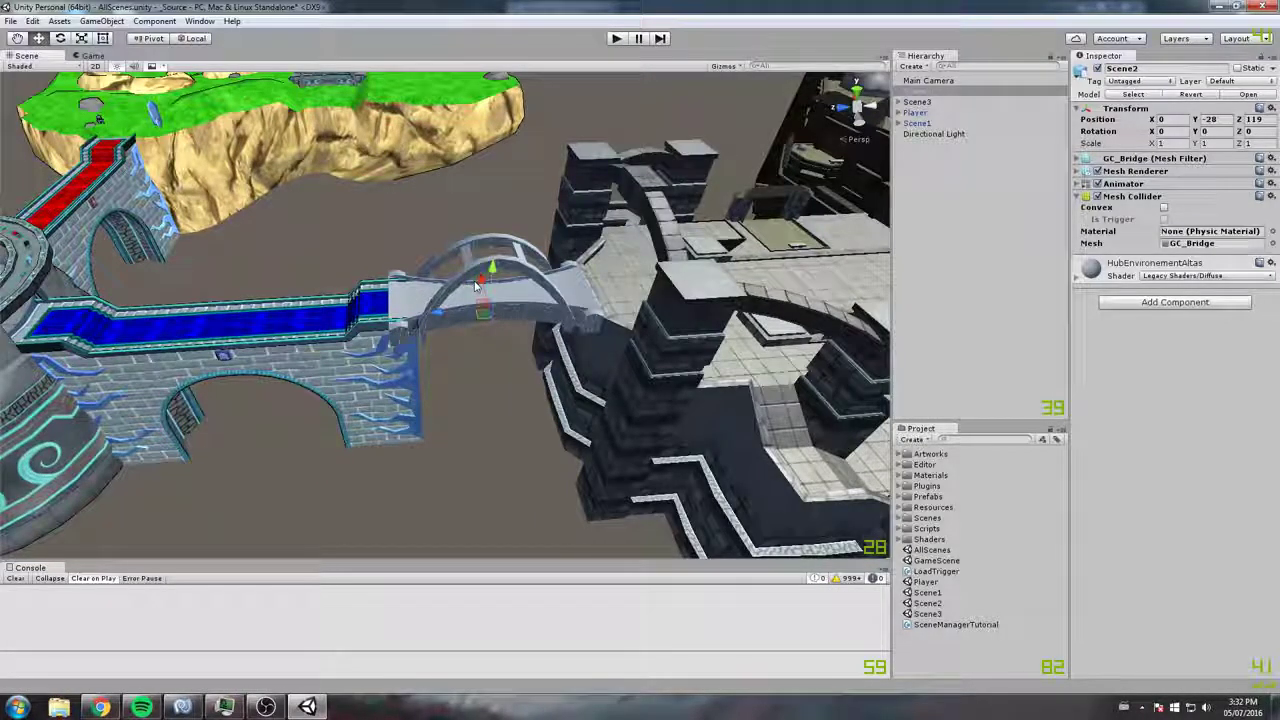
pyautogui.moveTo(477, 287)
pyautogui.keyDown('alt'); pyautogui.mouseDown()
pyautogui.moveTo(400, 280)
pyautogui.moveTo(419, 172)
pyautogui.mouseUp(); pyautogui.keyUp('alt')
pyautogui.click(400, 280)
pyautogui.click(1097, 68)
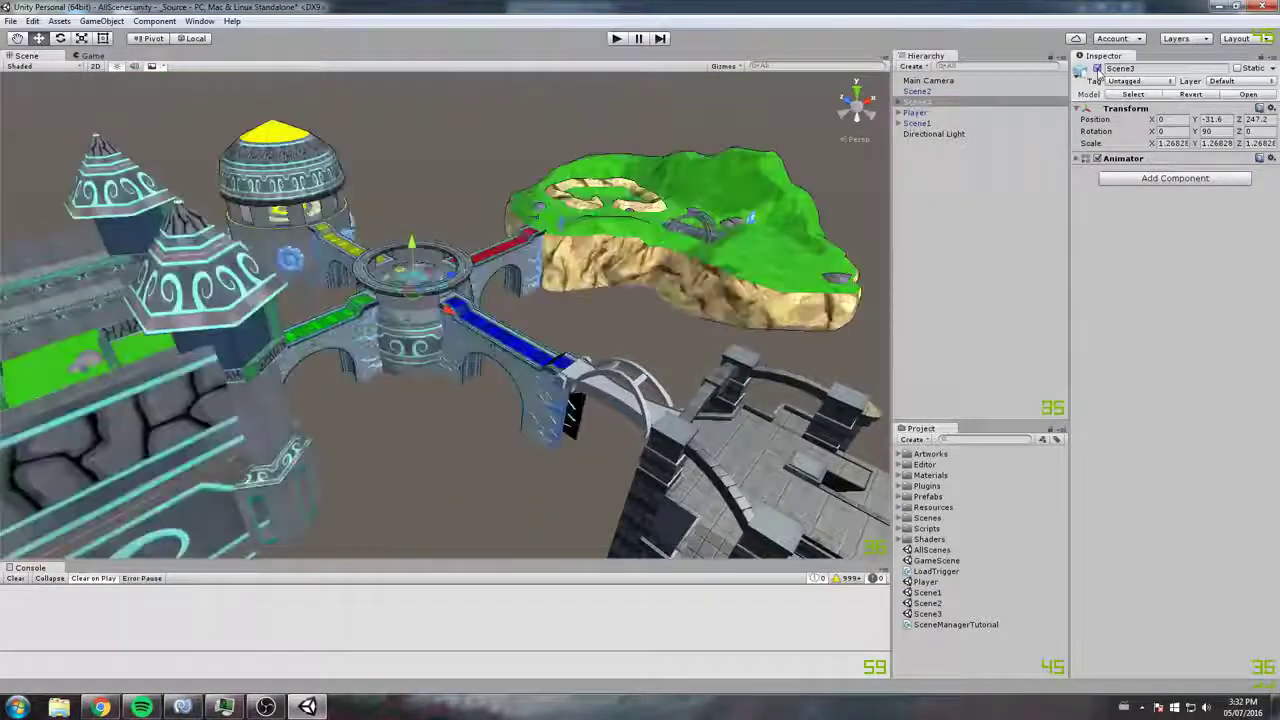
pyautogui.click(1097, 68)
# Step: Orbit the level and click through the Scene1 model and GC_Bridge
pyautogui.keyDown('alt'); pyautogui.moveTo(700, 280); pyautogui.dragTo(850, 258); pyautogui.keyUp('alt')
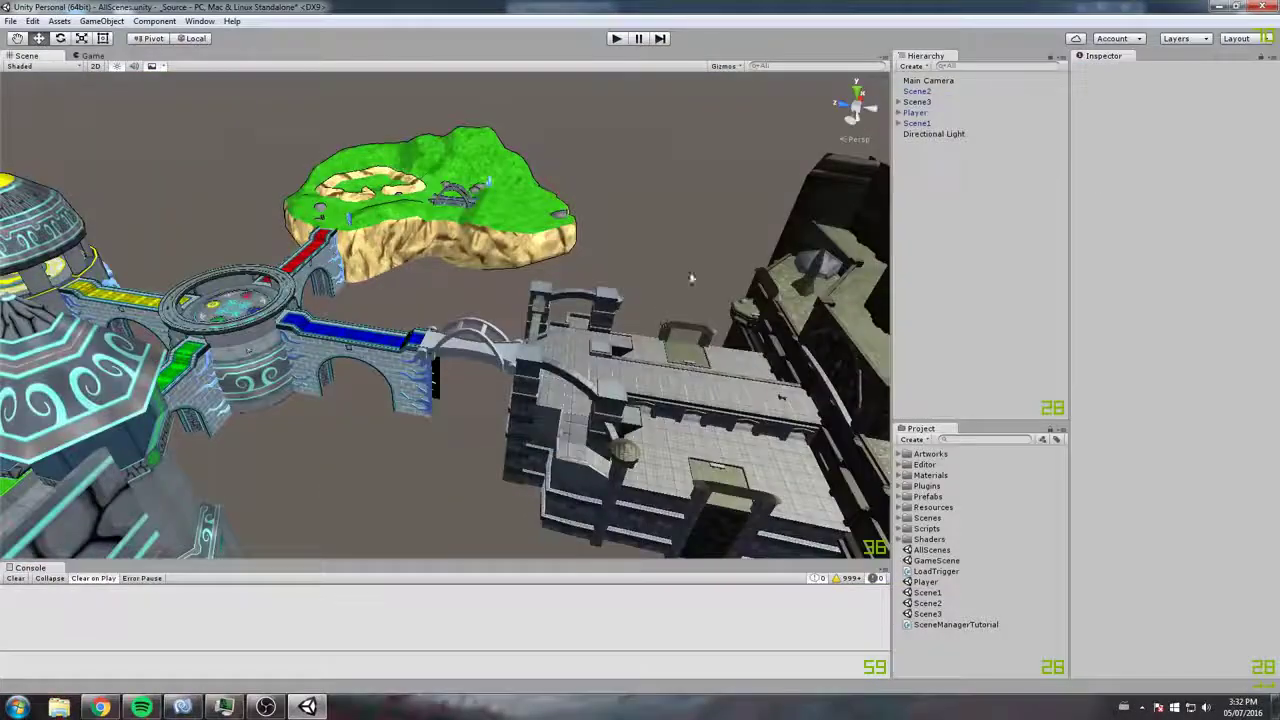
pyautogui.click(850, 258)
pyautogui.click(650, 350)
pyautogui.click(470, 335)
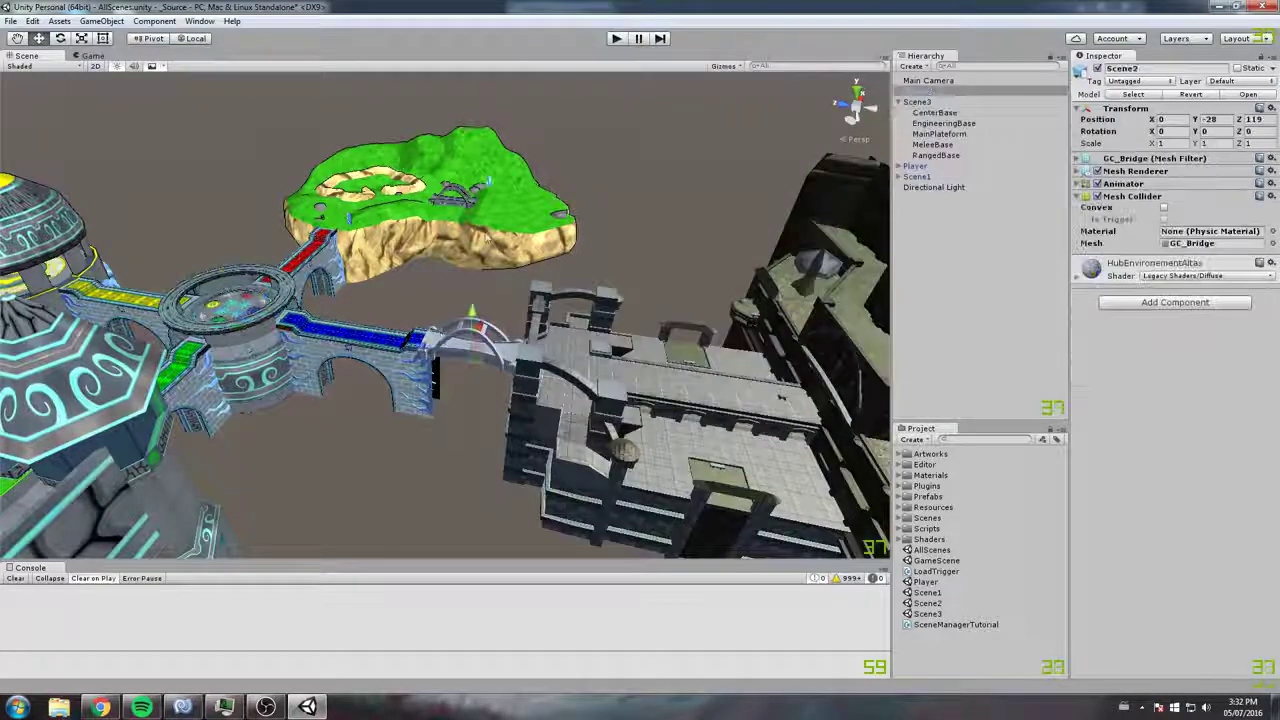
pyautogui.click(676, 263)
pyautogui.keyDown('alt'); pyautogui.moveTo(676, 263); pyautogui.dragTo(560, 246); pyautogui.keyUp('alt')
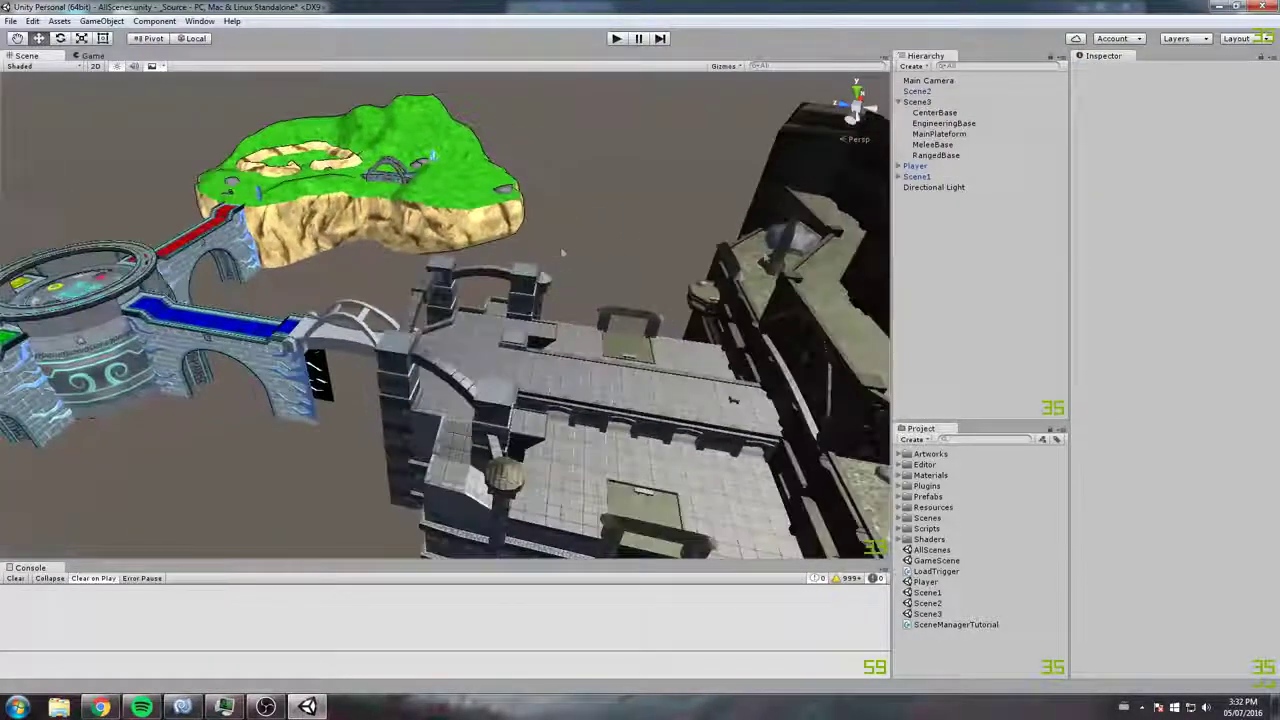
# Step: Frame the Player, then open the Player scene asset and answer the modified-scenes prompt
pyautogui.doubleClick(915, 165)
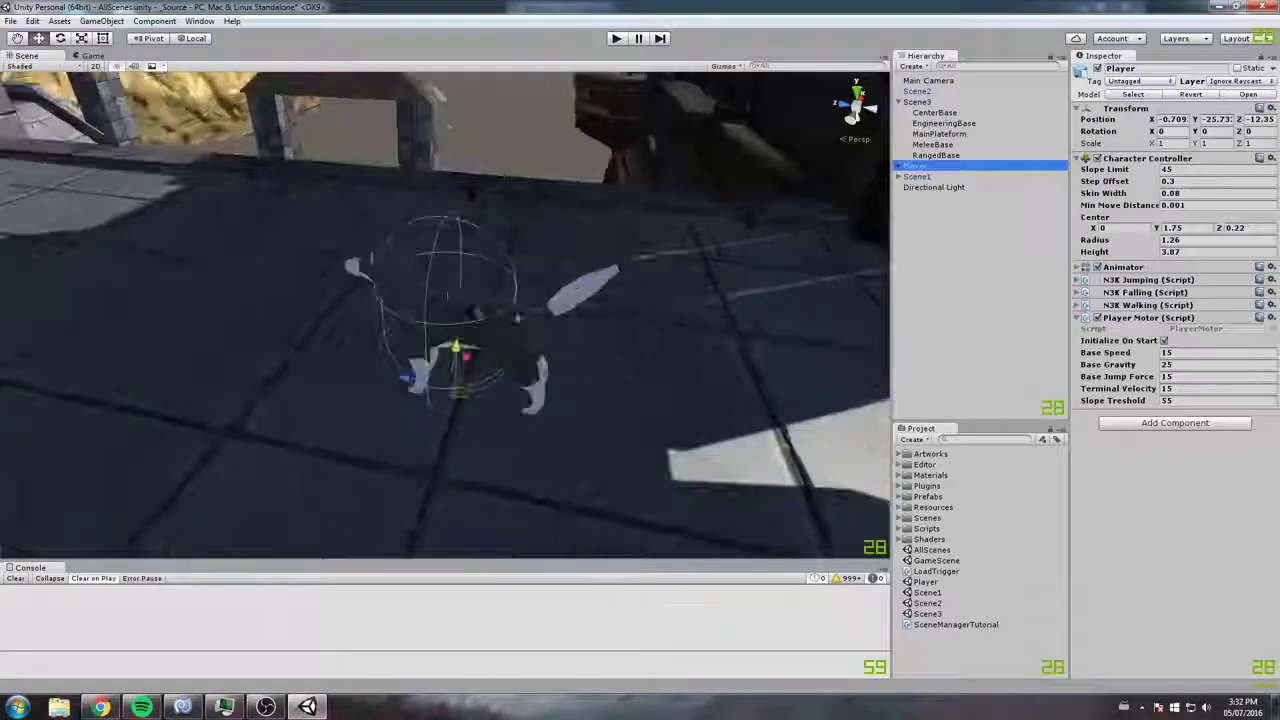
pyautogui.moveTo(600, 300)
pyautogui.keyDown('alt'); pyautogui.mouseDown()
pyautogui.moveTo(696, 299)
pyautogui.moveTo(547, 285)
pyautogui.moveTo(666, 363)
pyautogui.moveTo(550, 122)
pyautogui.mouseUp(); pyautogui.keyUp('alt')
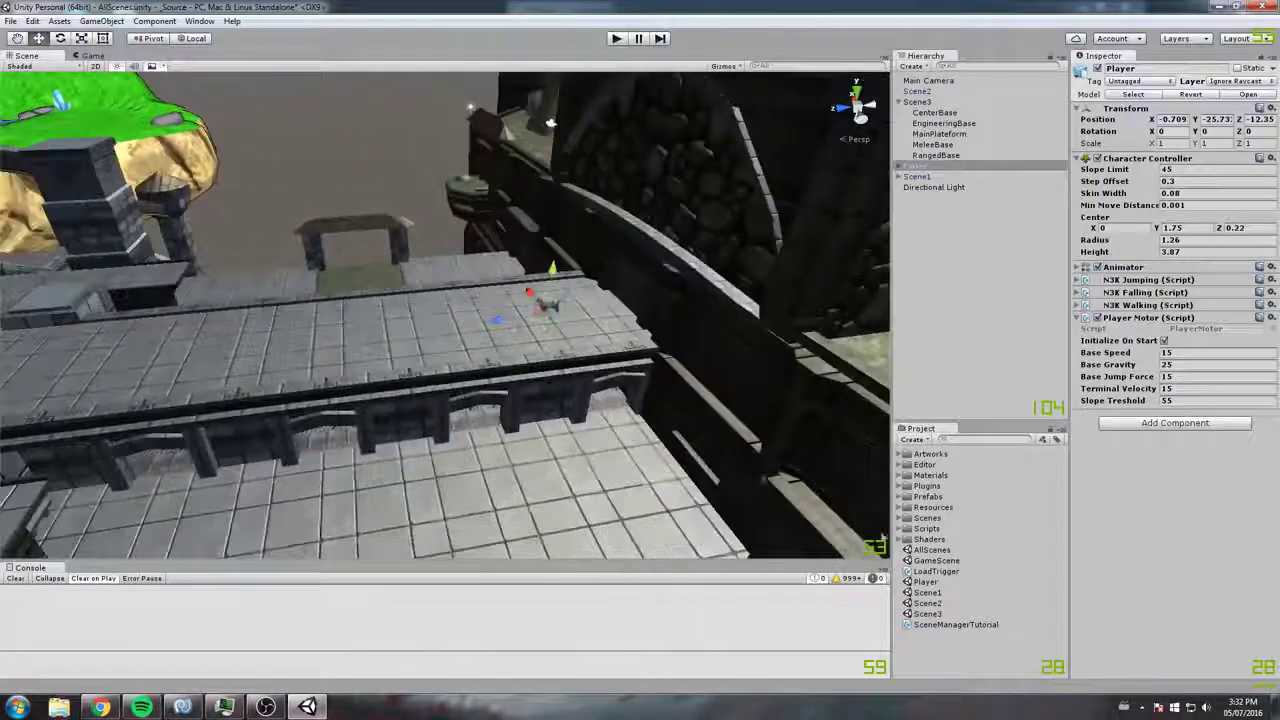
pyautogui.doubleClick(946, 584)
pyautogui.click(620, 374)
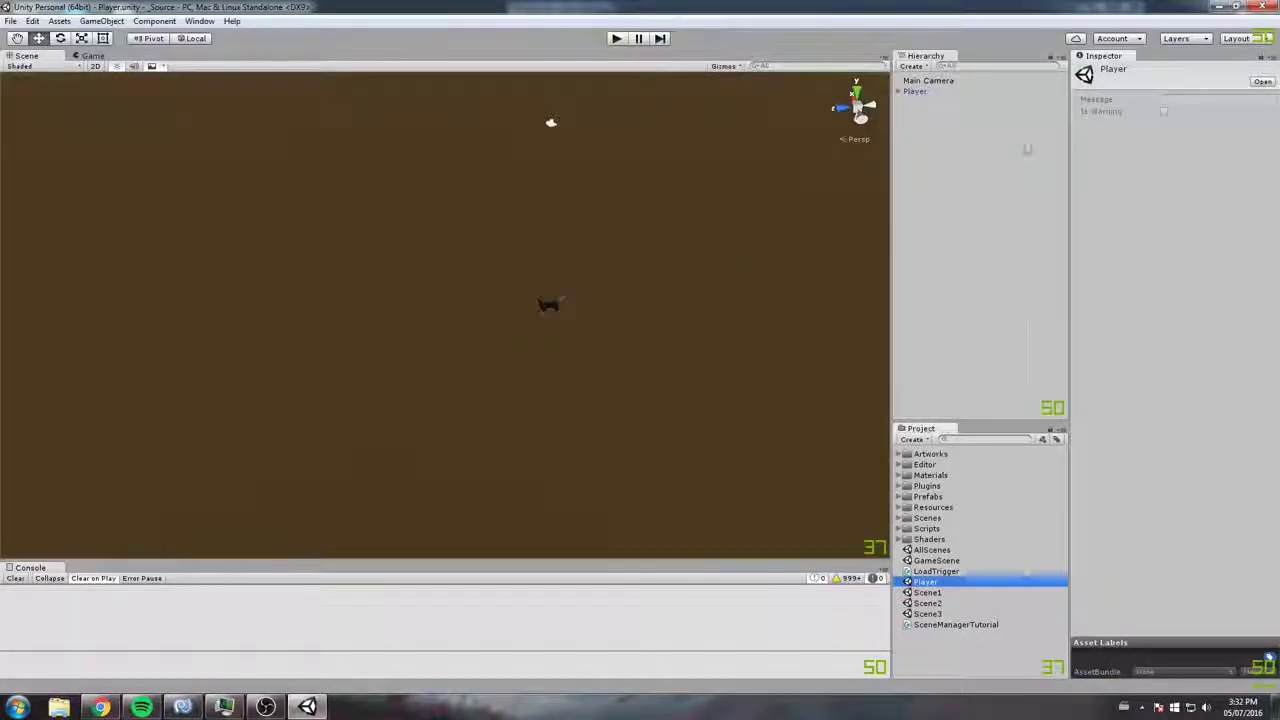
# Step: Frame the player character and Main Camera in the Player scene
pyautogui.doubleClick(922, 94)
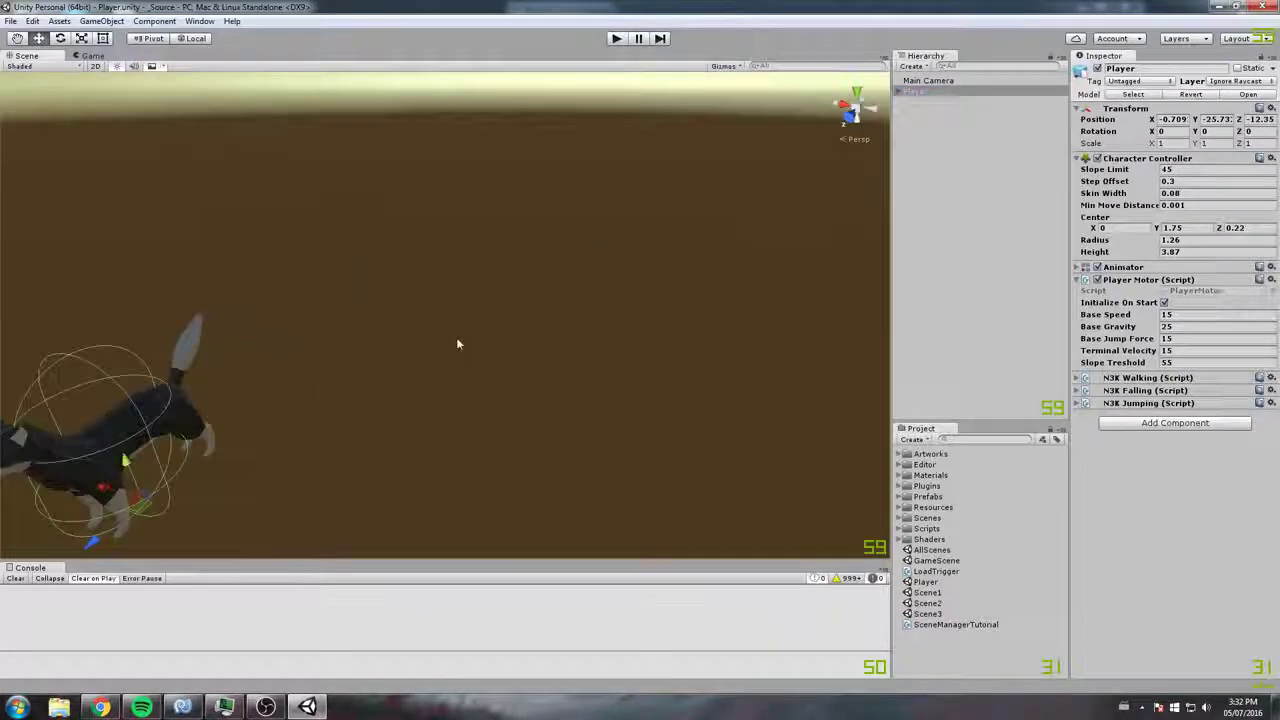
pyautogui.keyDown('alt'); pyautogui.moveTo(456, 337); pyautogui.dragTo(419, 335); pyautogui.keyUp('alt')
pyautogui.doubleClick(928, 80)
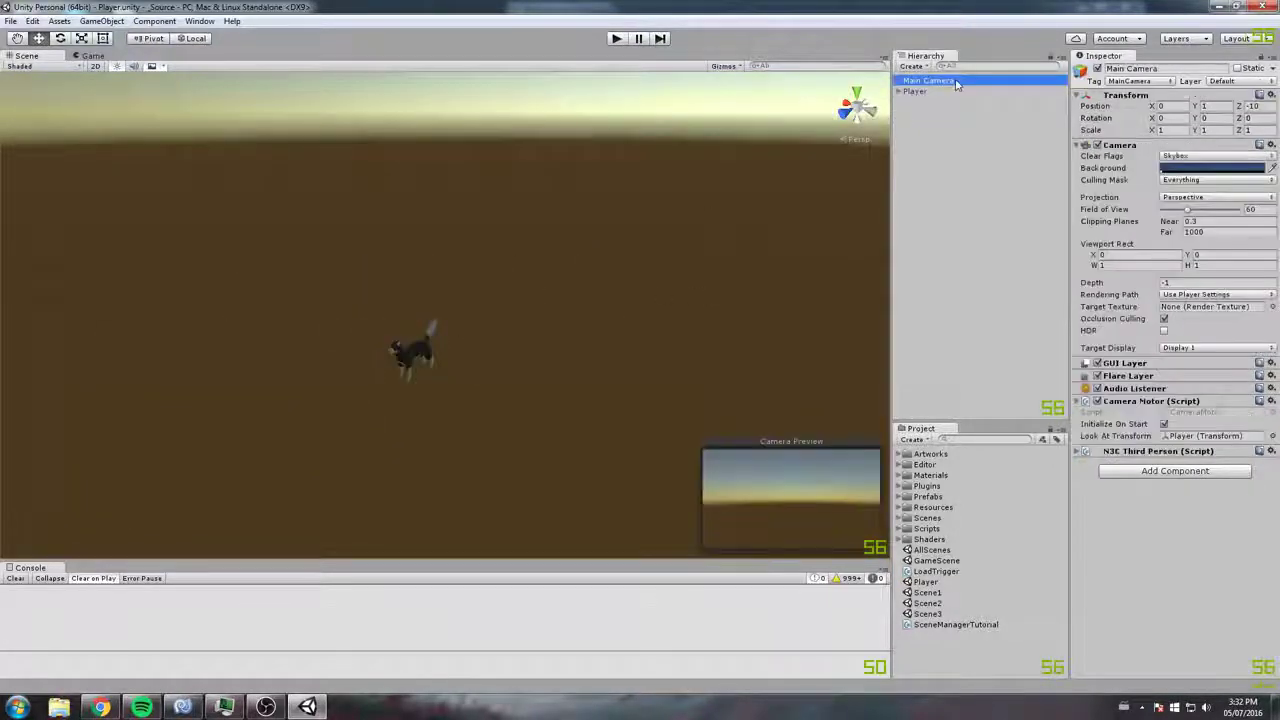
pyautogui.keyDown('alt'); pyautogui.moveTo(634, 322); pyautogui.dragTo(543, 209); pyautogui.keyUp('alt')
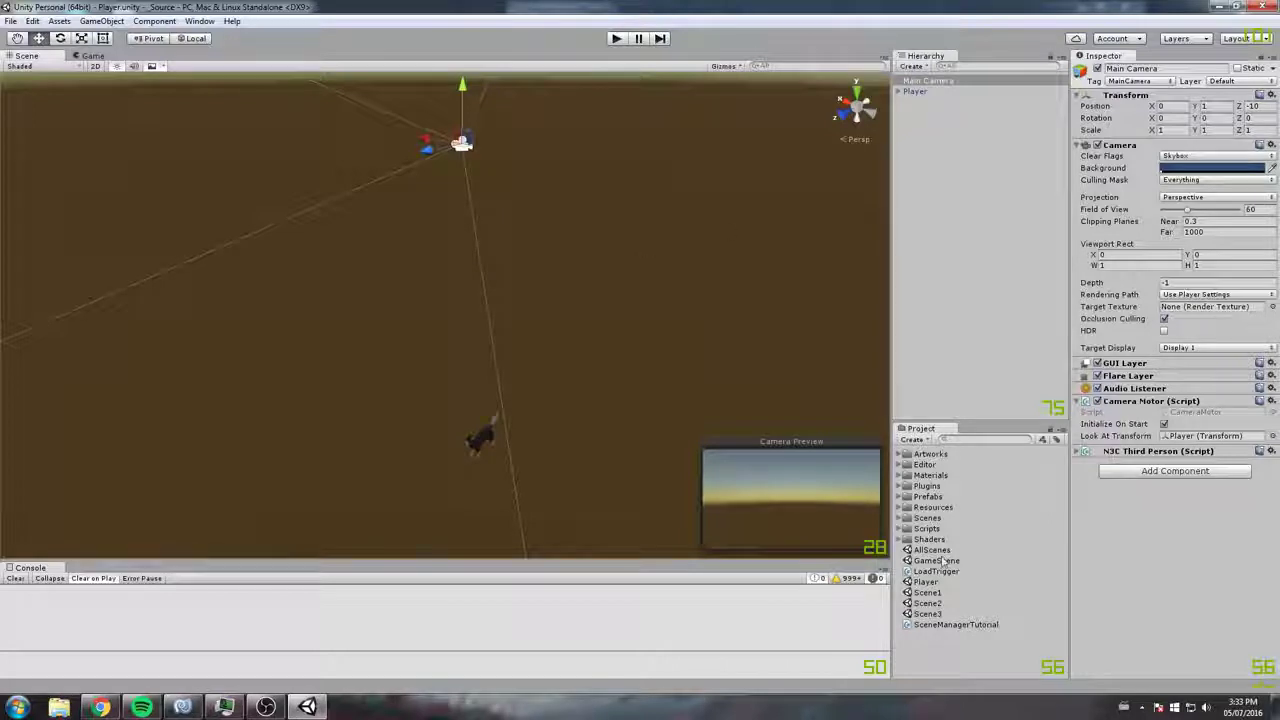
# Step: Open Scene1 alone and switch the Scene view to default lighting
pyautogui.doubleClick(928, 593)
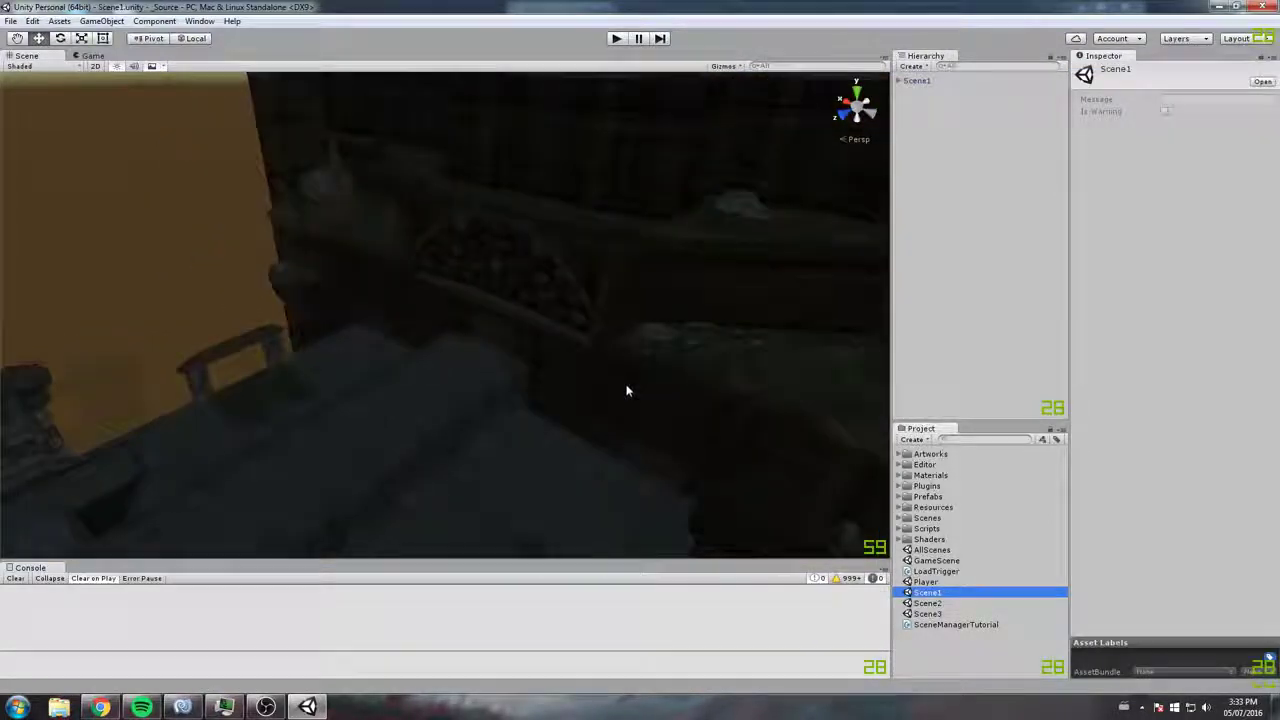
pyautogui.scroll(-5, 624, 385)
pyautogui.scroll(-3, 523, 363)
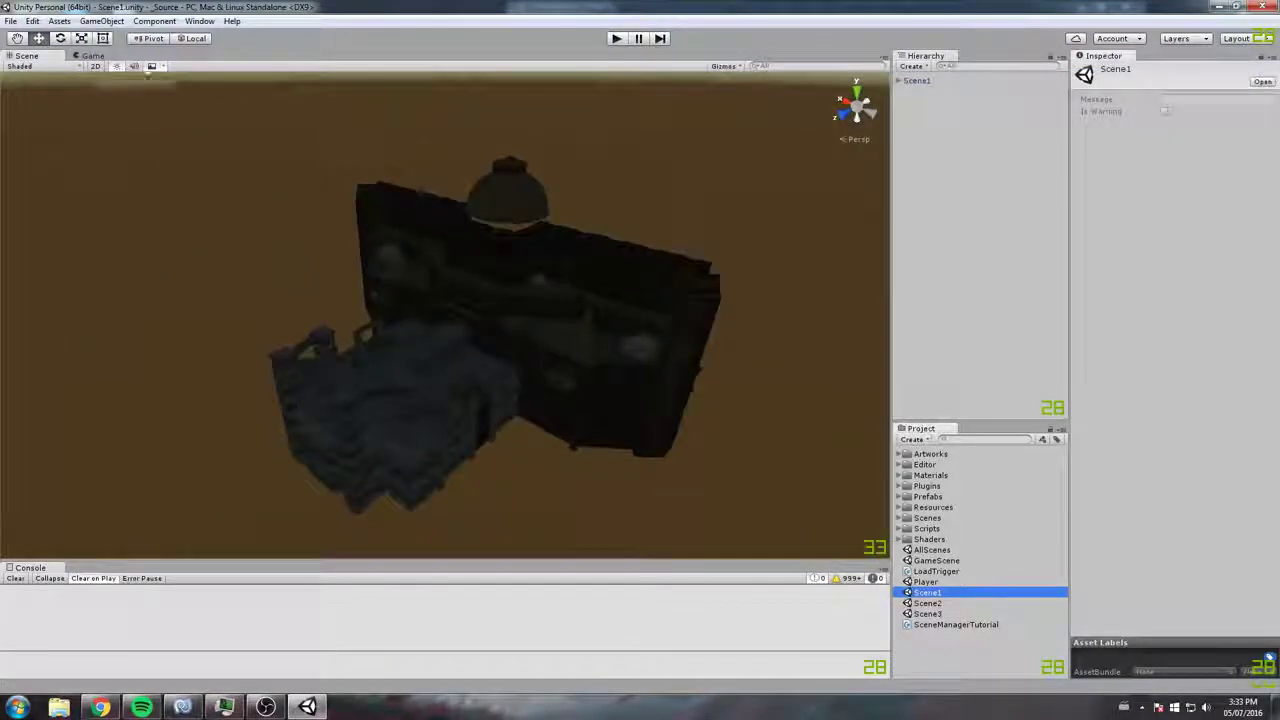
pyautogui.click(116, 66)
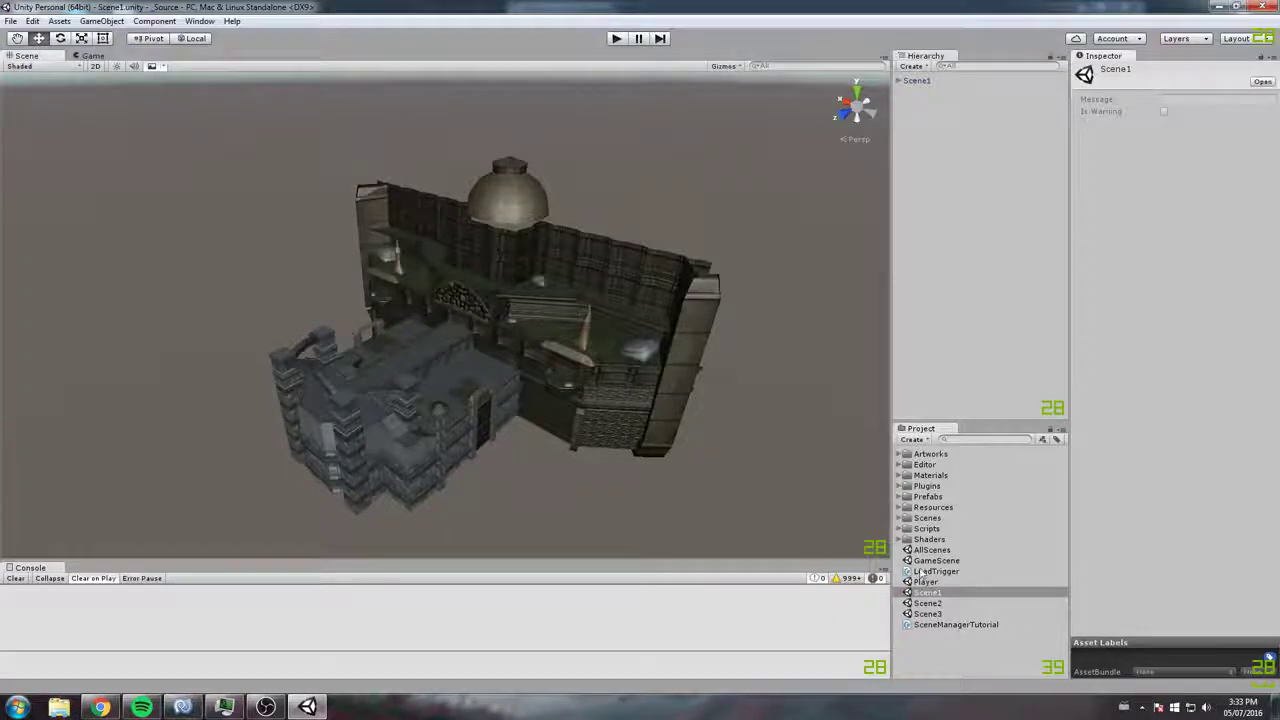
# Step: Open Scene2, then Scene3, pulling the view back to see the castle
pyautogui.click(928, 603)
pyautogui.doubleClick(930, 604)
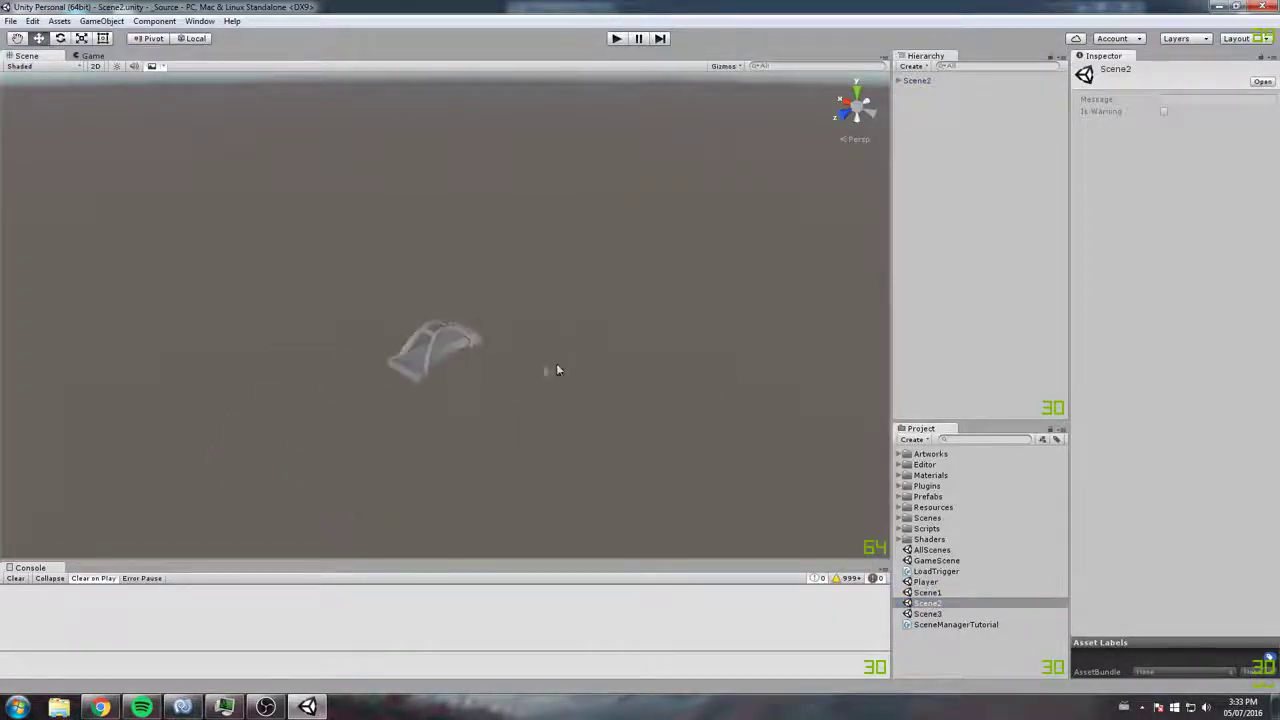
pyautogui.click(932, 614)
pyautogui.doubleClick(934, 614)
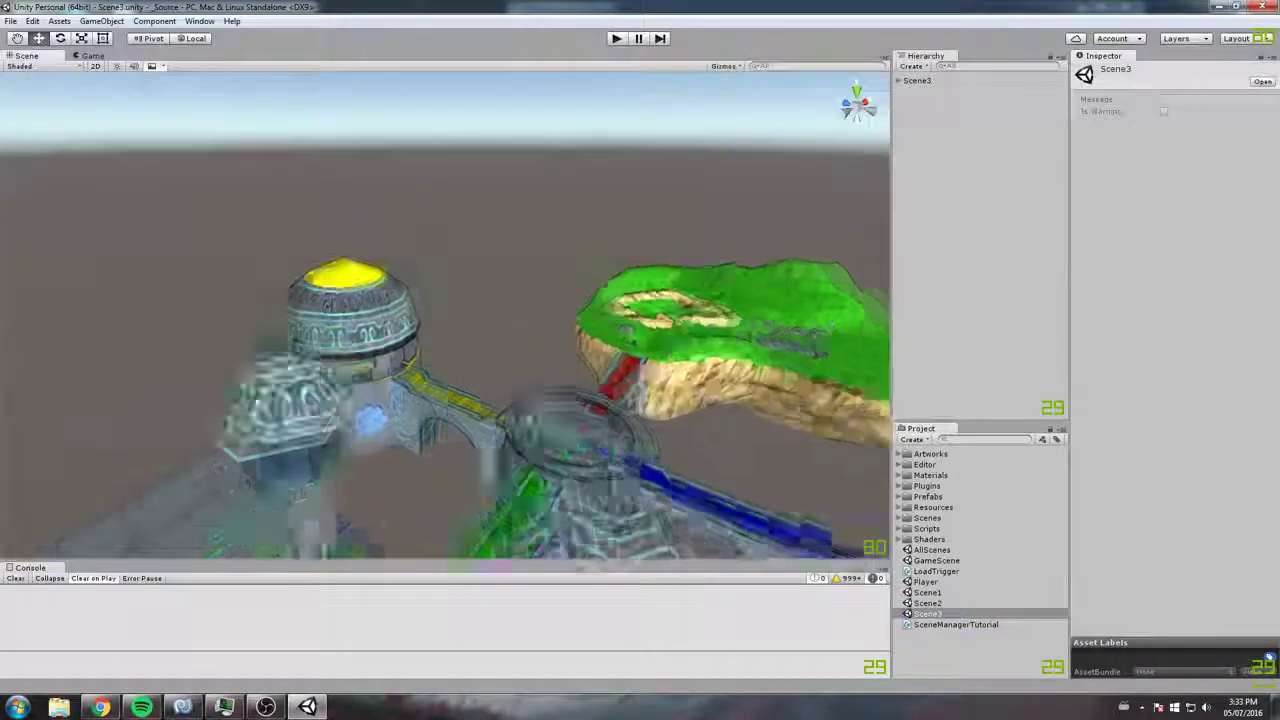
pyautogui.moveTo(436, 348); pyautogui.dragTo(716, 364, button='right')
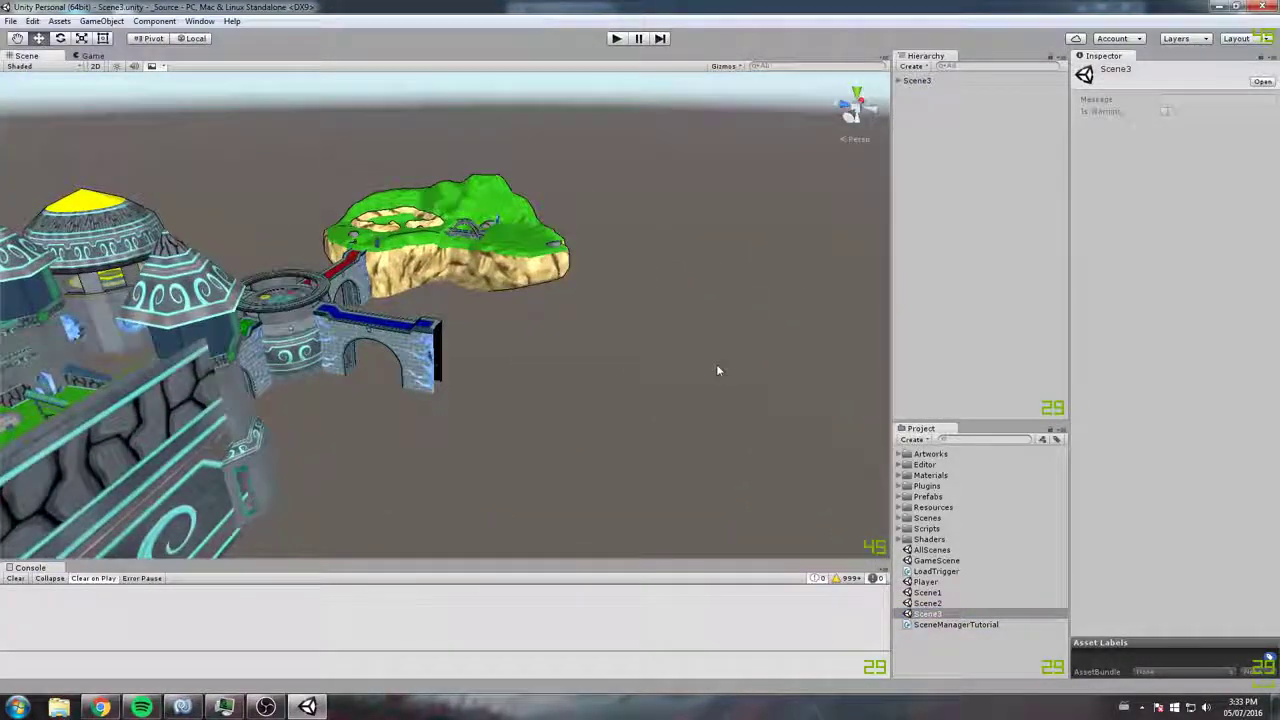
# Step: Reopen Scene2 and frame the bridge in the Scene view
pyautogui.doubleClick(927, 603)
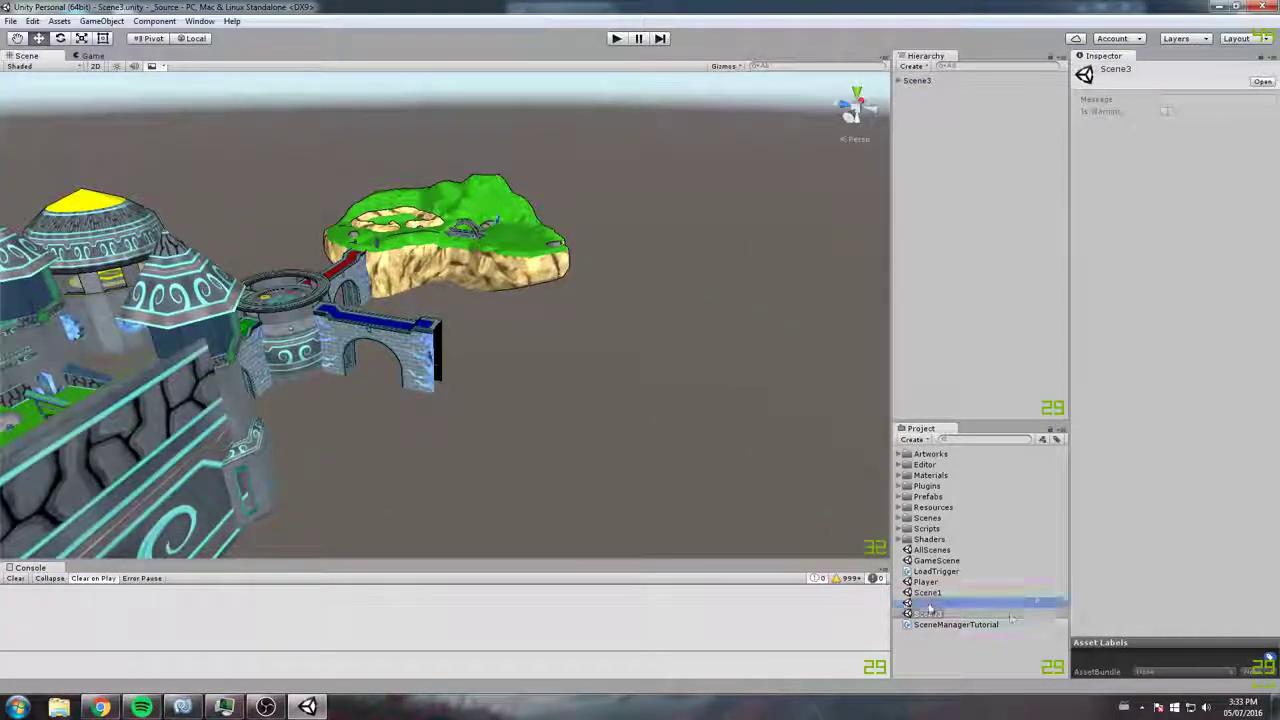
pyautogui.scroll(5, 514, 209)
pyautogui.click(540, 400)
pyautogui.press('f')
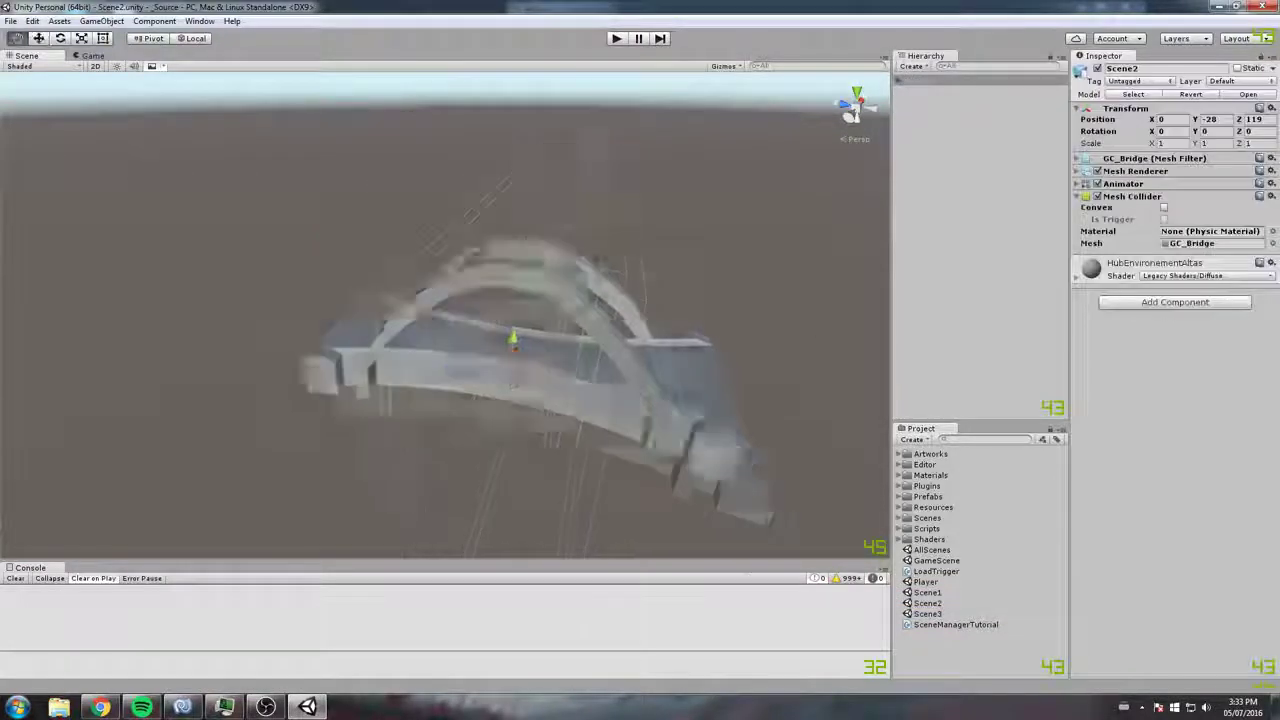
pyautogui.scroll(-3, 606, 414)
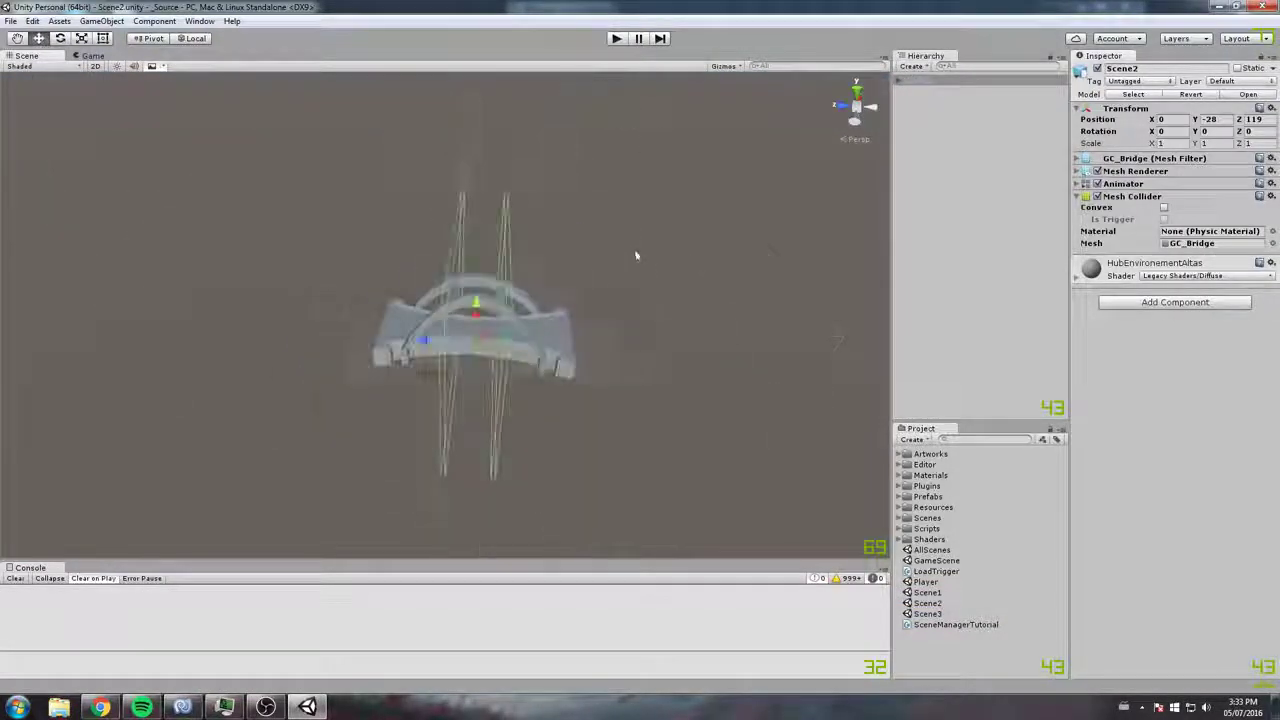
# Step: Select the ToScene3 trigger plane and review its Is Trigger setting
pyautogui.click(930, 91)
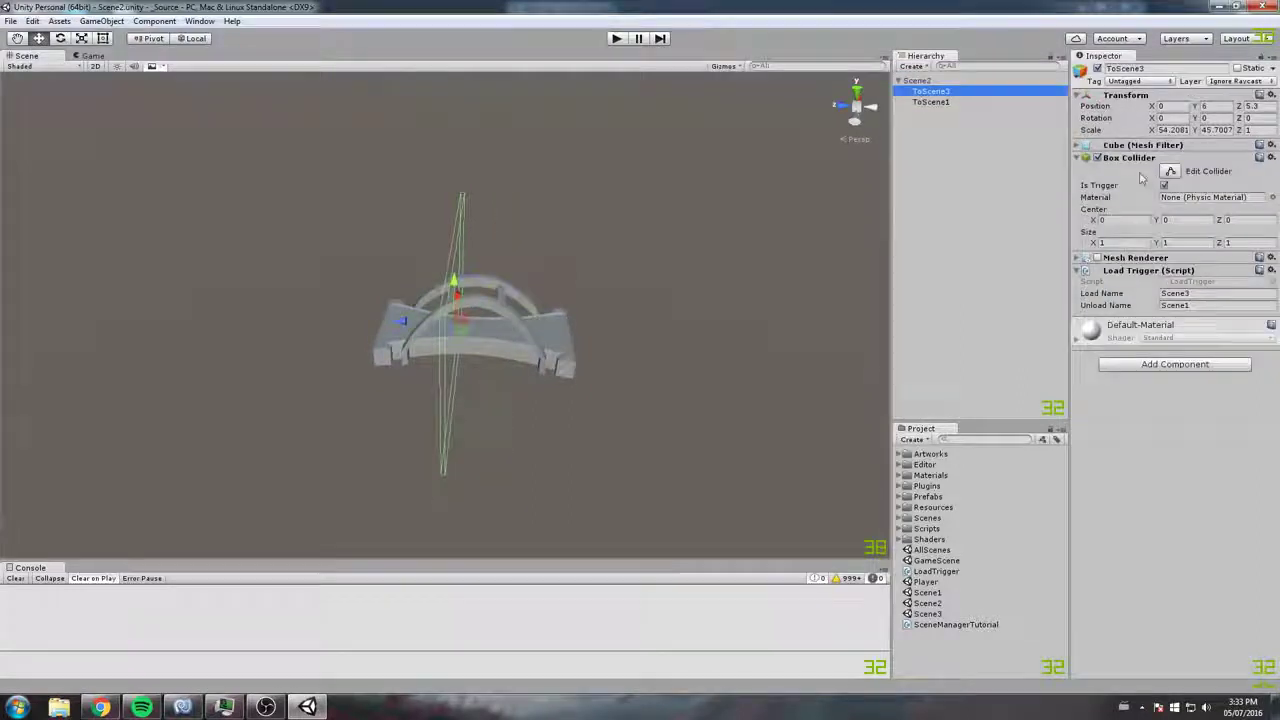
pyautogui.click(1164, 186)
pyautogui.keyDown('alt'); pyautogui.moveTo(600, 330); pyautogui.dragTo(686, 200); pyautogui.keyUp('alt')
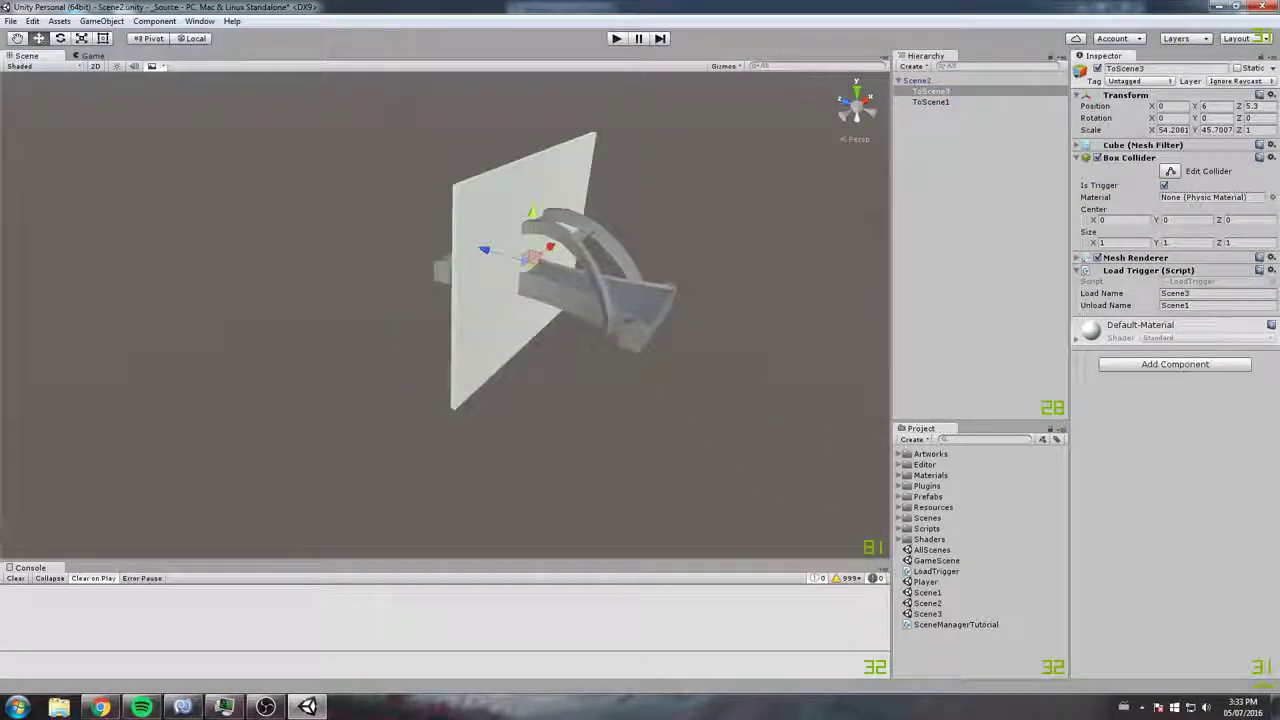
# Step: Toggle the ToScene1 and ToScene3 Mesh Renderers so both planes end invisible
pyautogui.click(930, 101)
pyautogui.click(1097, 258)
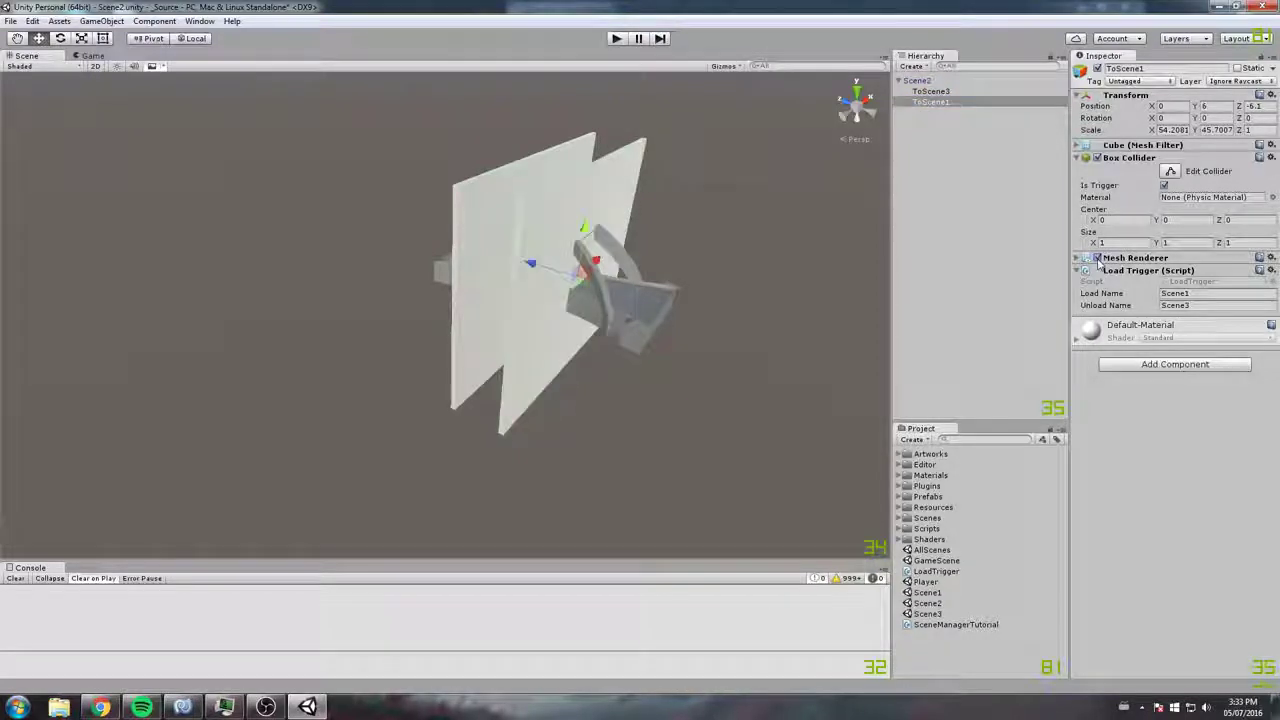
pyautogui.click(930, 91)
pyautogui.click(1097, 258)
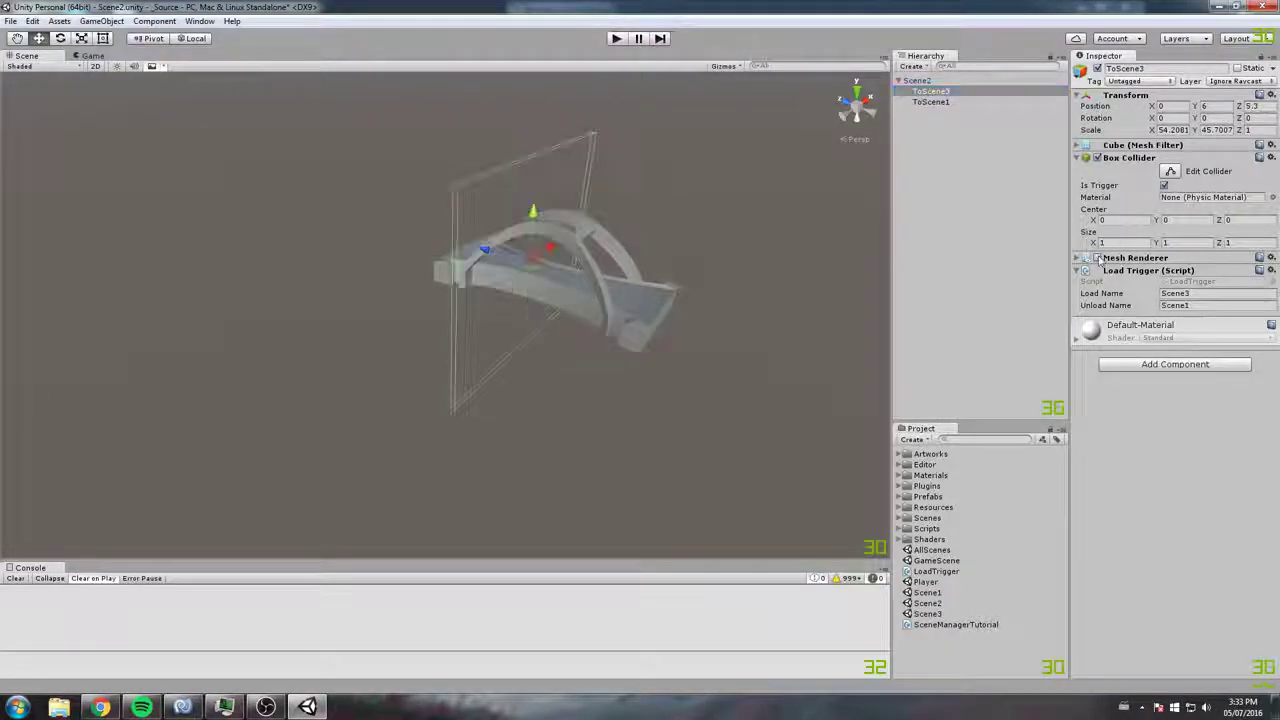
pyautogui.keyDown('alt'); pyautogui.moveTo(640, 200); pyautogui.dragTo(668, 143); pyautogui.keyUp('alt')
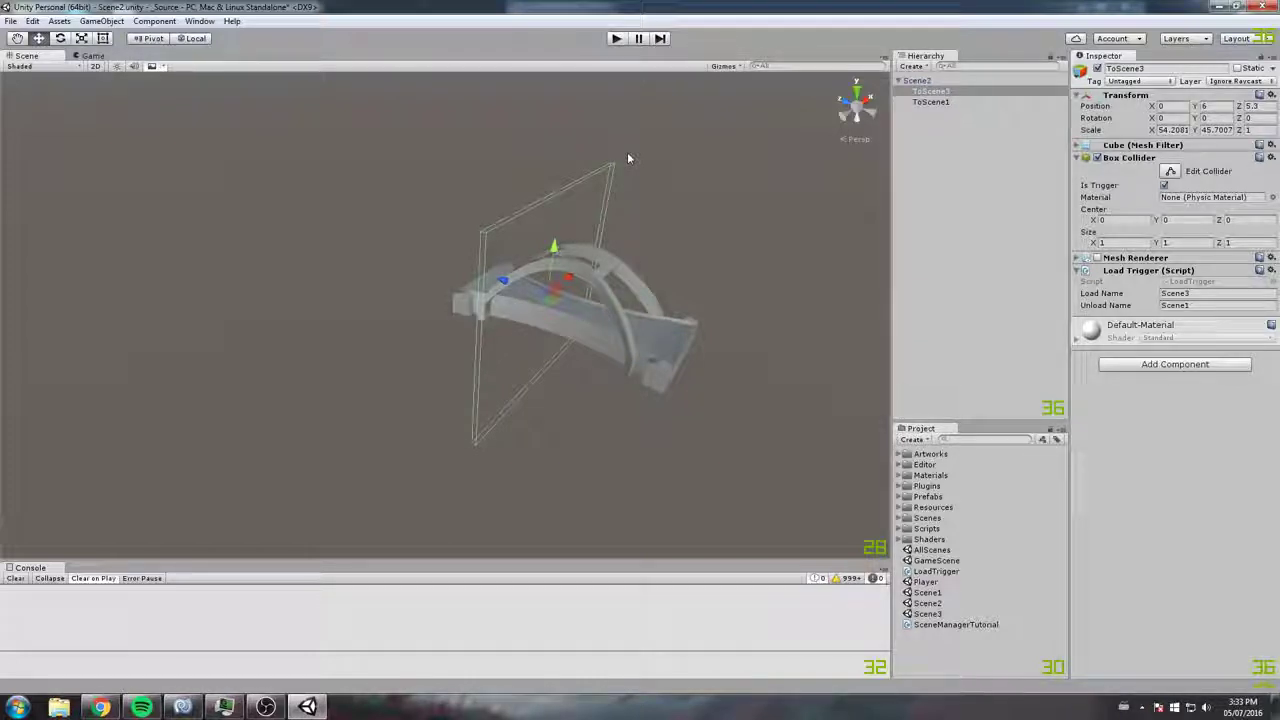
pyautogui.click(627, 152)
# Step: Open GameScene past the Scene2 save prompt and inspect Directional Light and GameManager
pyautogui.doubleClick(936, 560)
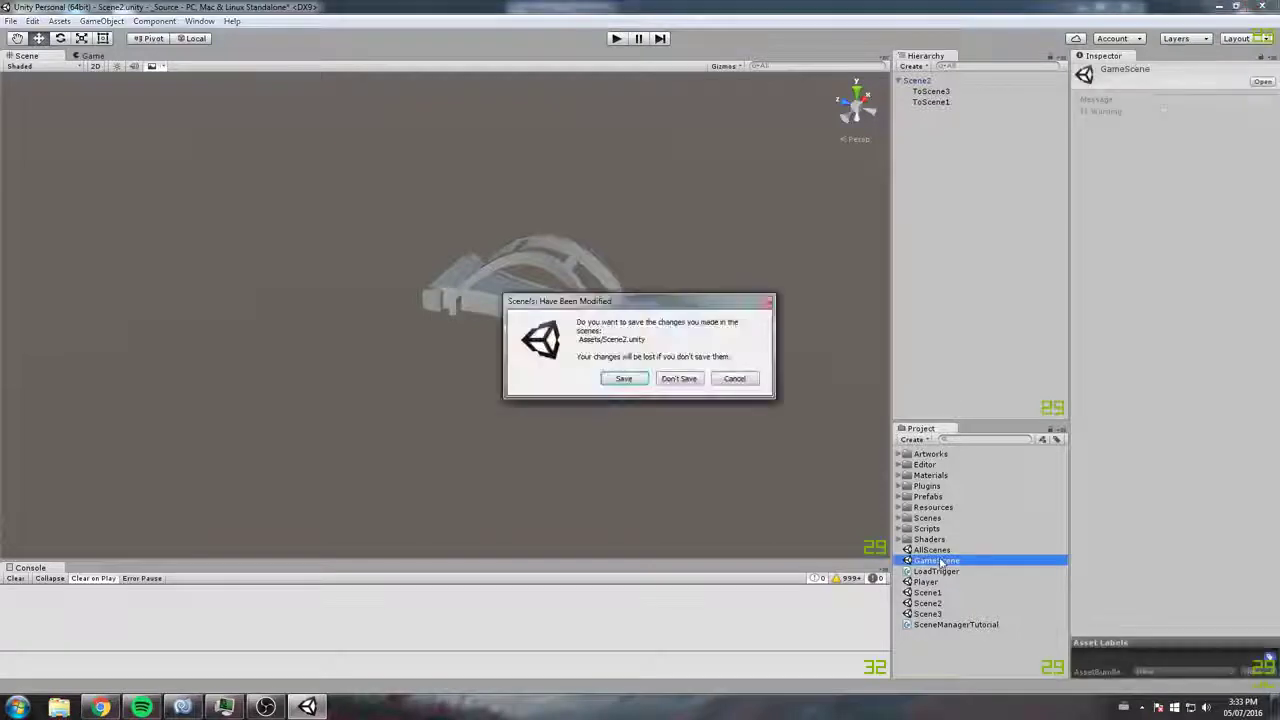
pyautogui.click(624, 378)
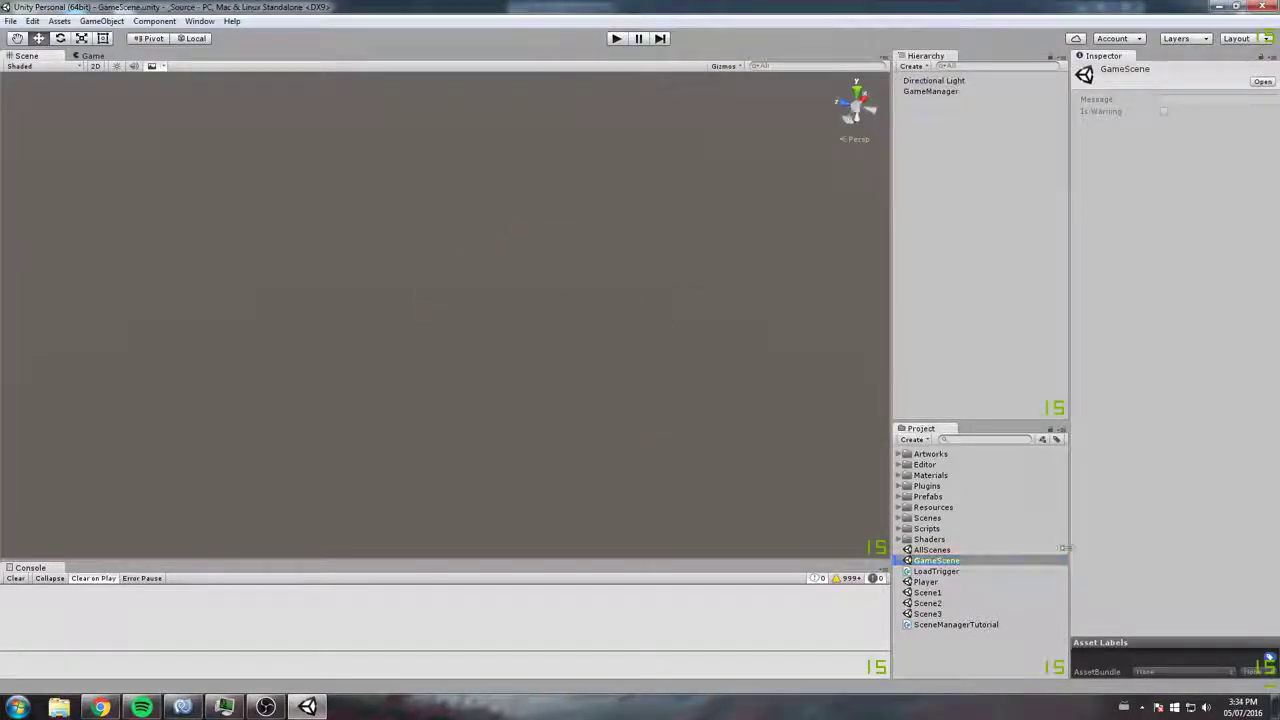
pyautogui.click(942, 564)
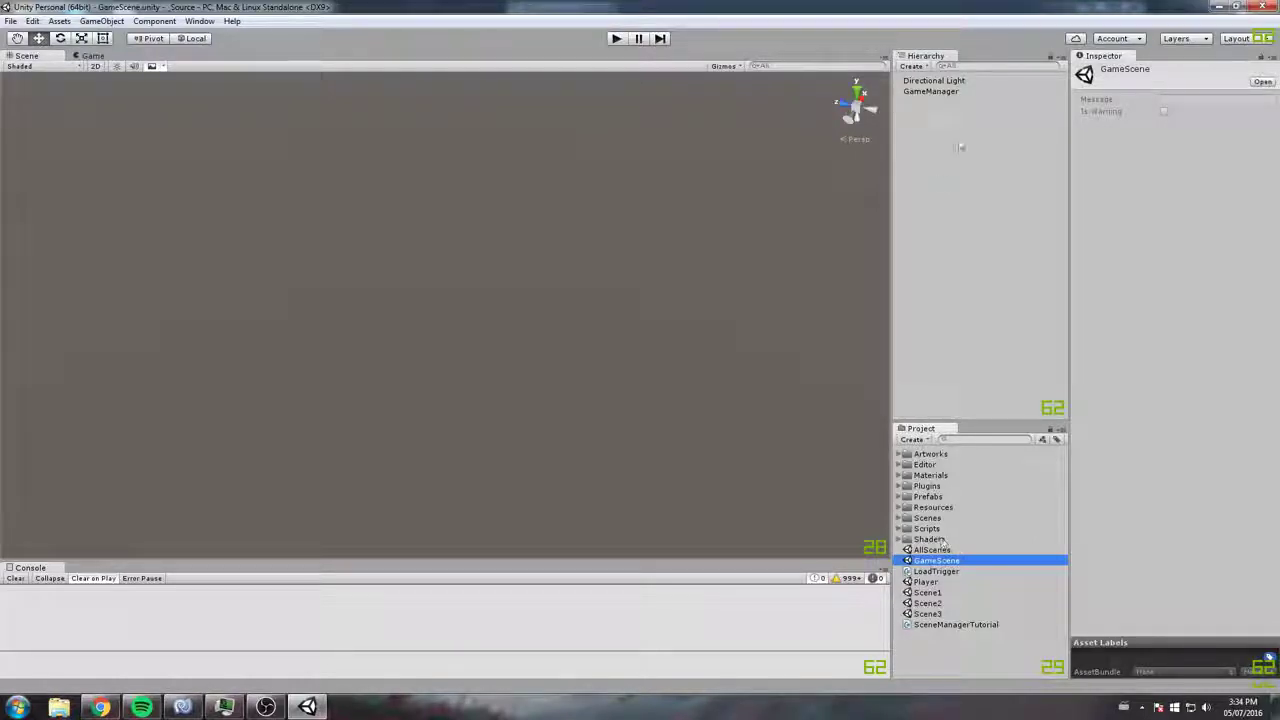
pyautogui.doubleClick(934, 80)
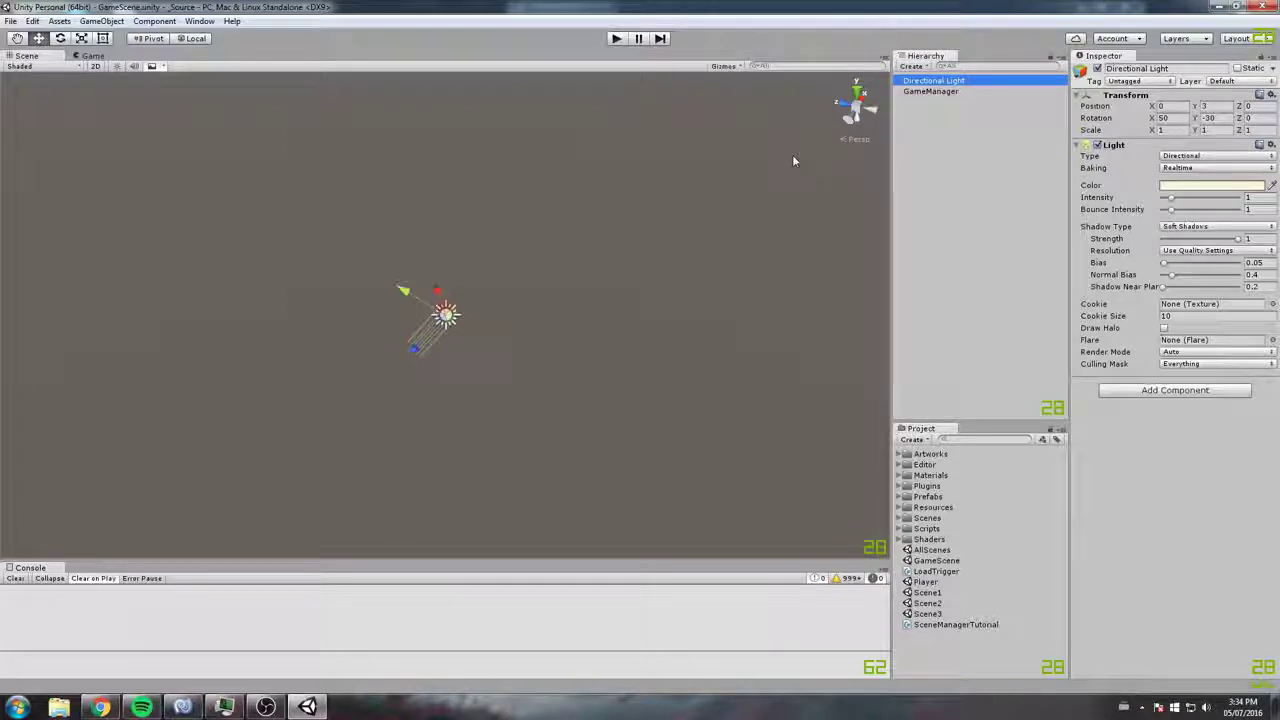
pyautogui.doubleClick(945, 91)
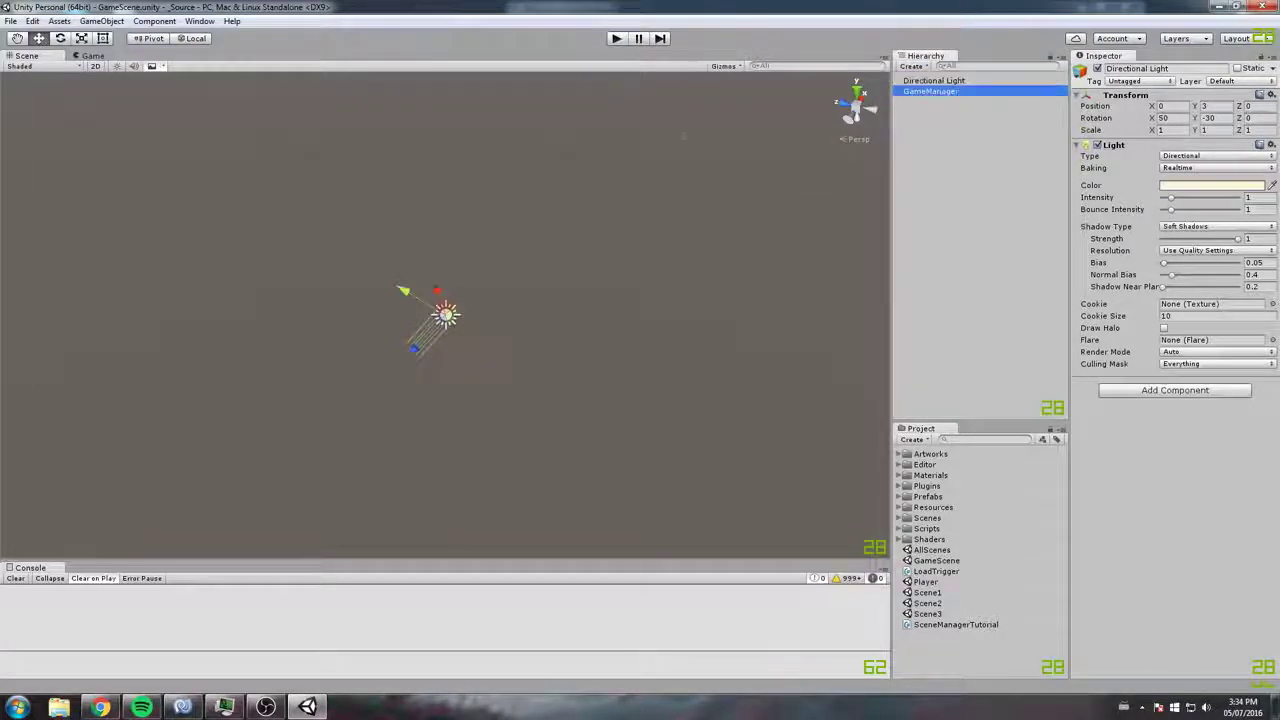
pyautogui.click(1210, 157)
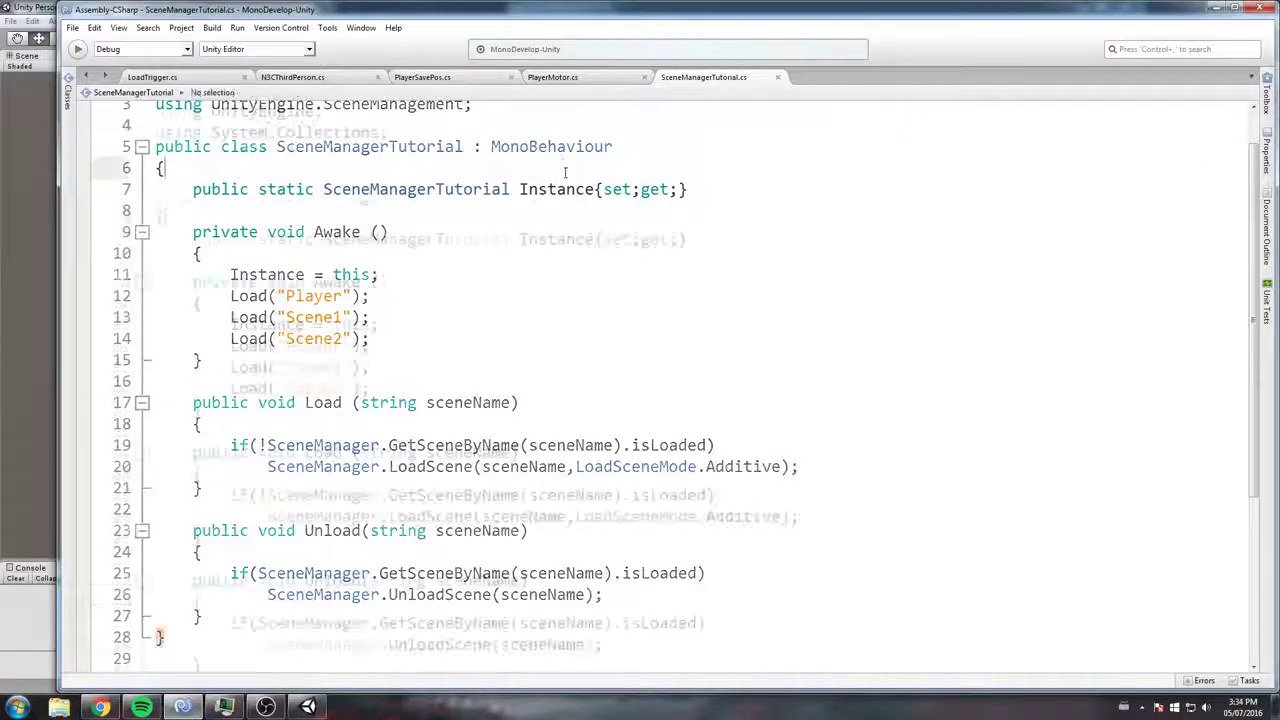
pyautogui.doubleClick(352, 196)
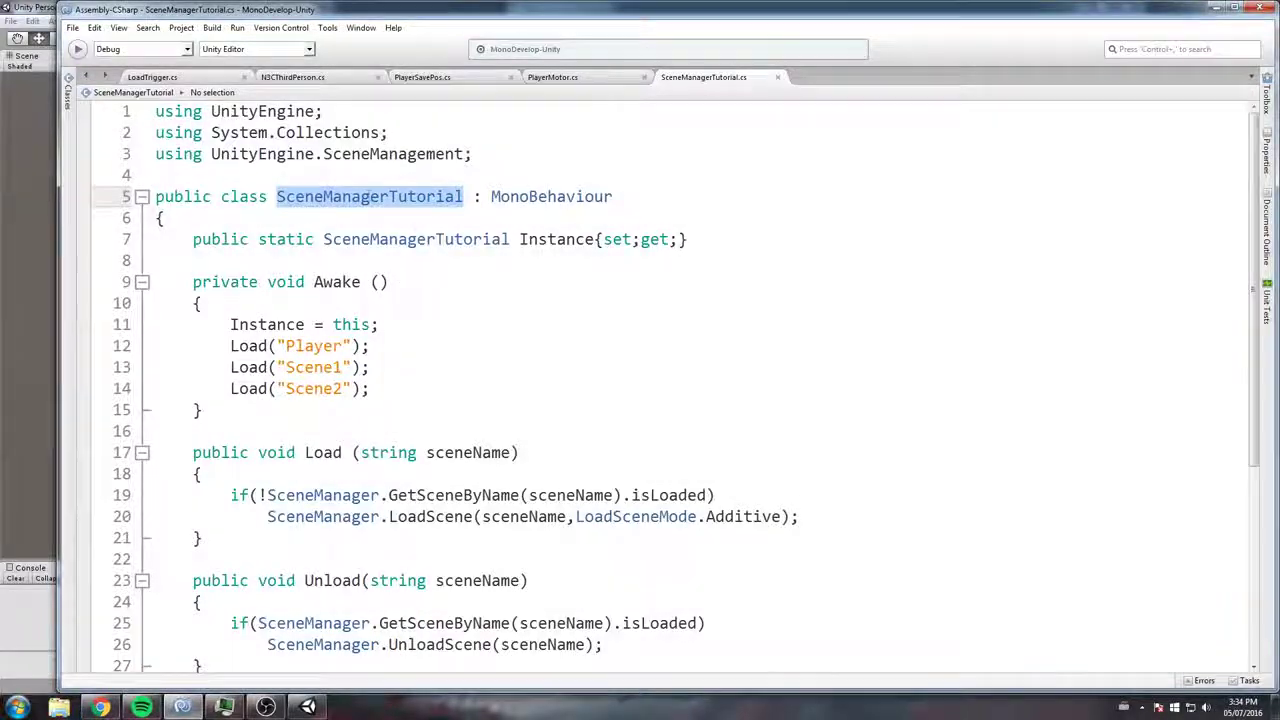
pyautogui.click(370, 196)
pyautogui.scroll(-3, 372, 192)
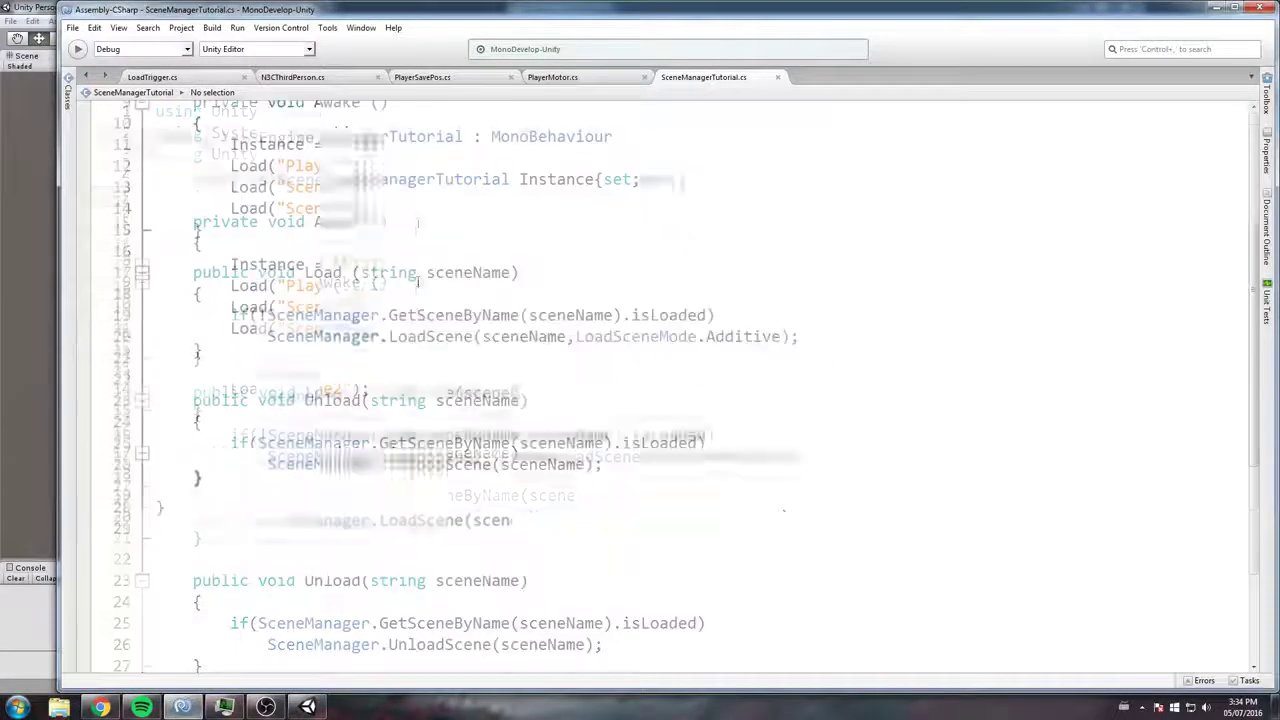
pyautogui.scroll(2, 300, 350)
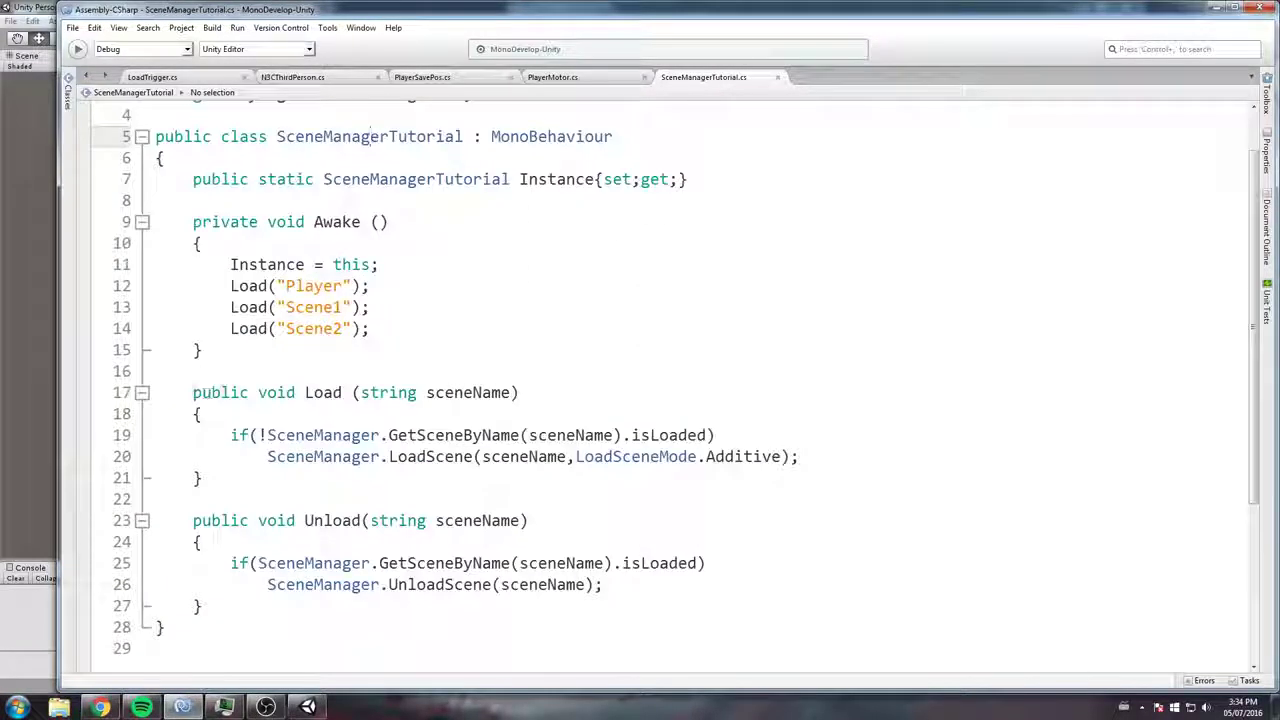
pyautogui.moveTo(194, 392)
pyautogui.mouseDown()
pyautogui.moveTo(244, 490)
pyautogui.moveTo(202, 606)
pyautogui.mouseUp()
pyautogui.click(244, 484)
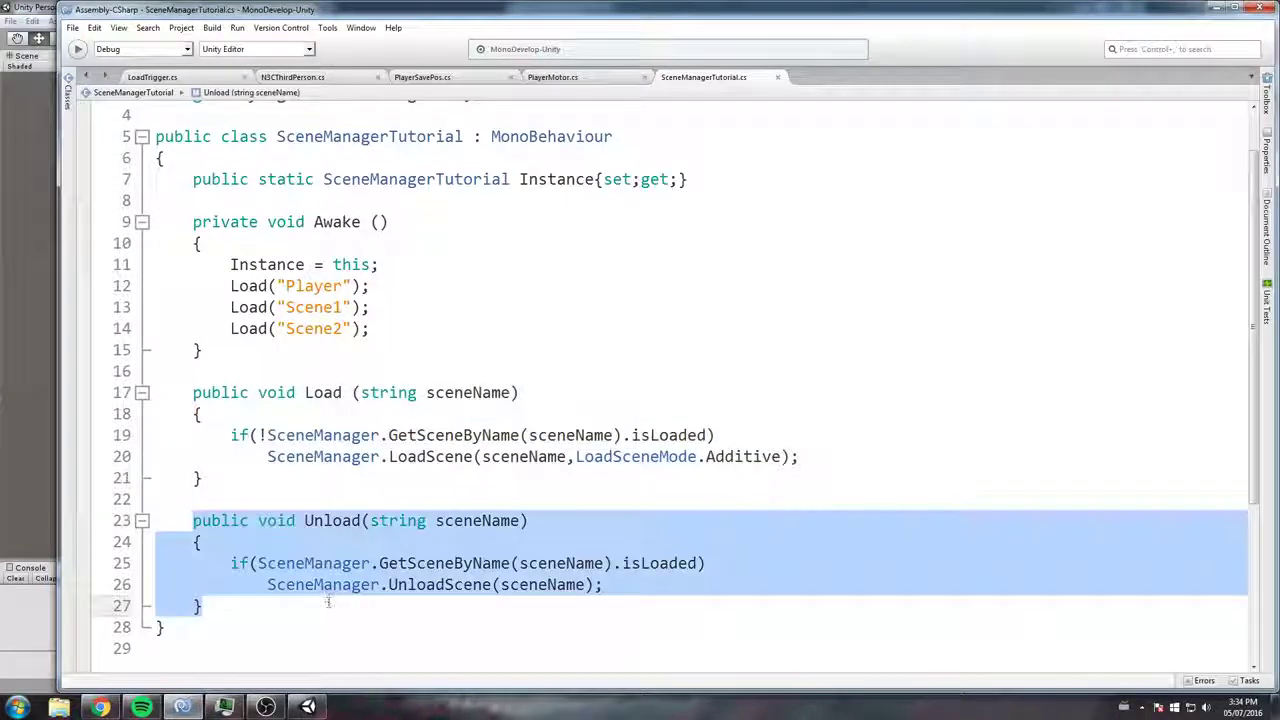
pyautogui.scroll(-1, 202, 560)
pyautogui.click(192, 332)
pyautogui.moveTo(192, 332)
pyautogui.mouseDown()
pyautogui.moveTo(230, 375)
pyautogui.moveTo(323, 410)
pyautogui.mouseUp()
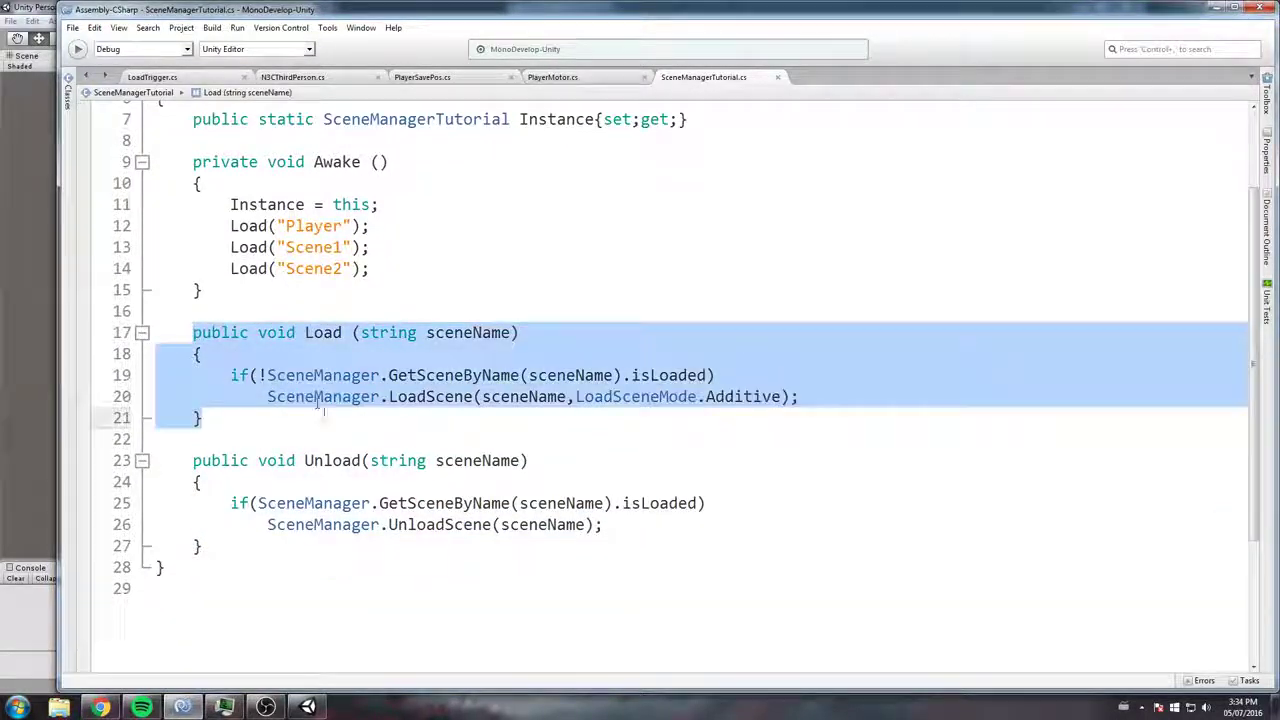
pyautogui.click(482, 397)
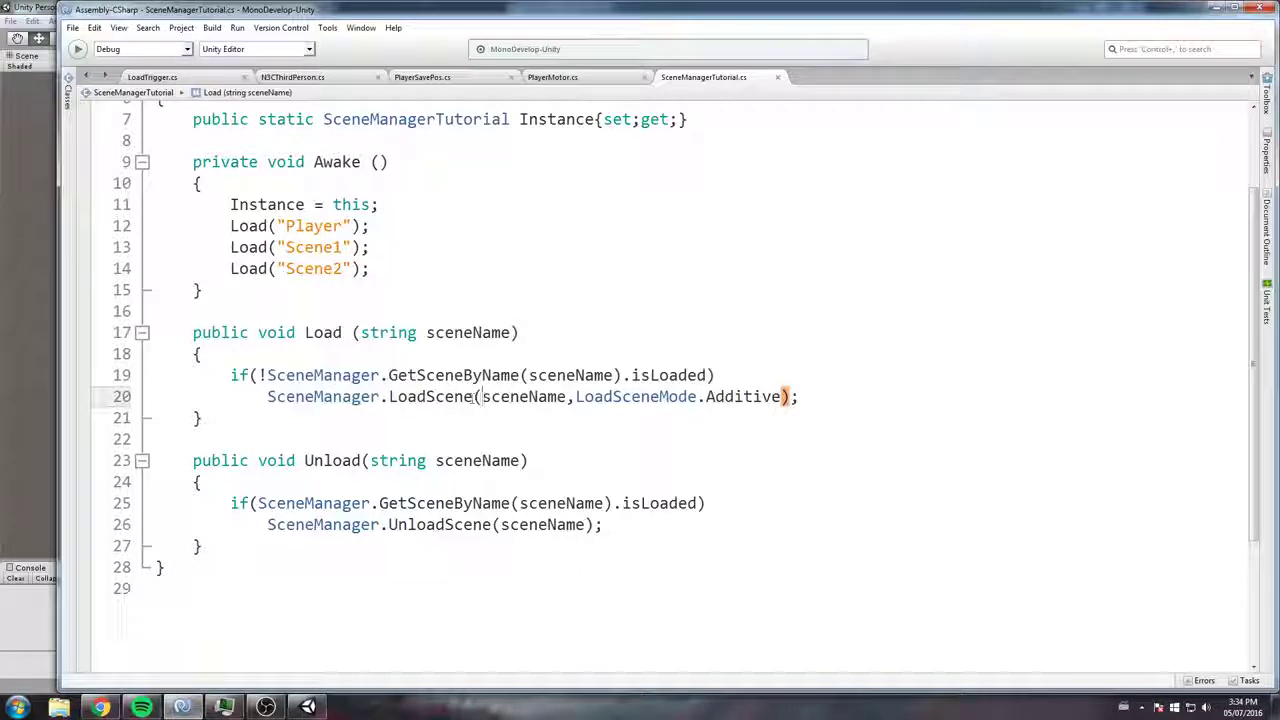
pyautogui.moveTo(576, 397); pyautogui.dragTo(781, 397)
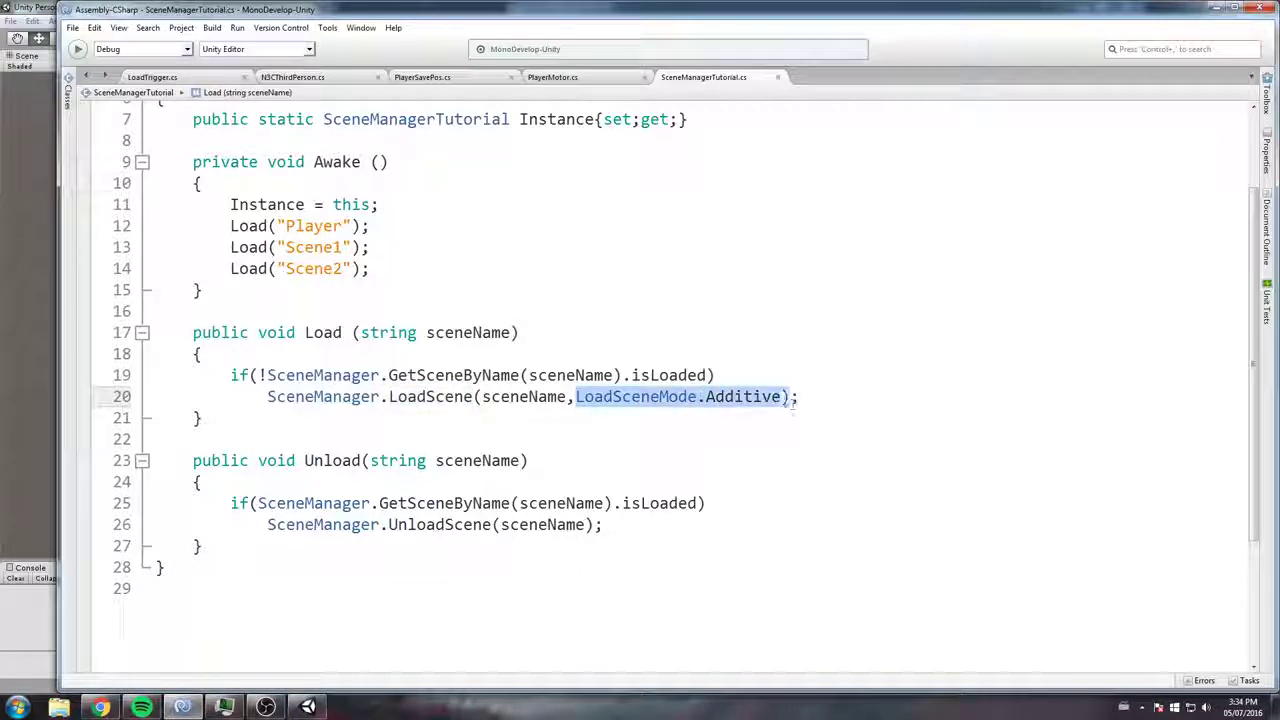
pyautogui.click(726, 416)
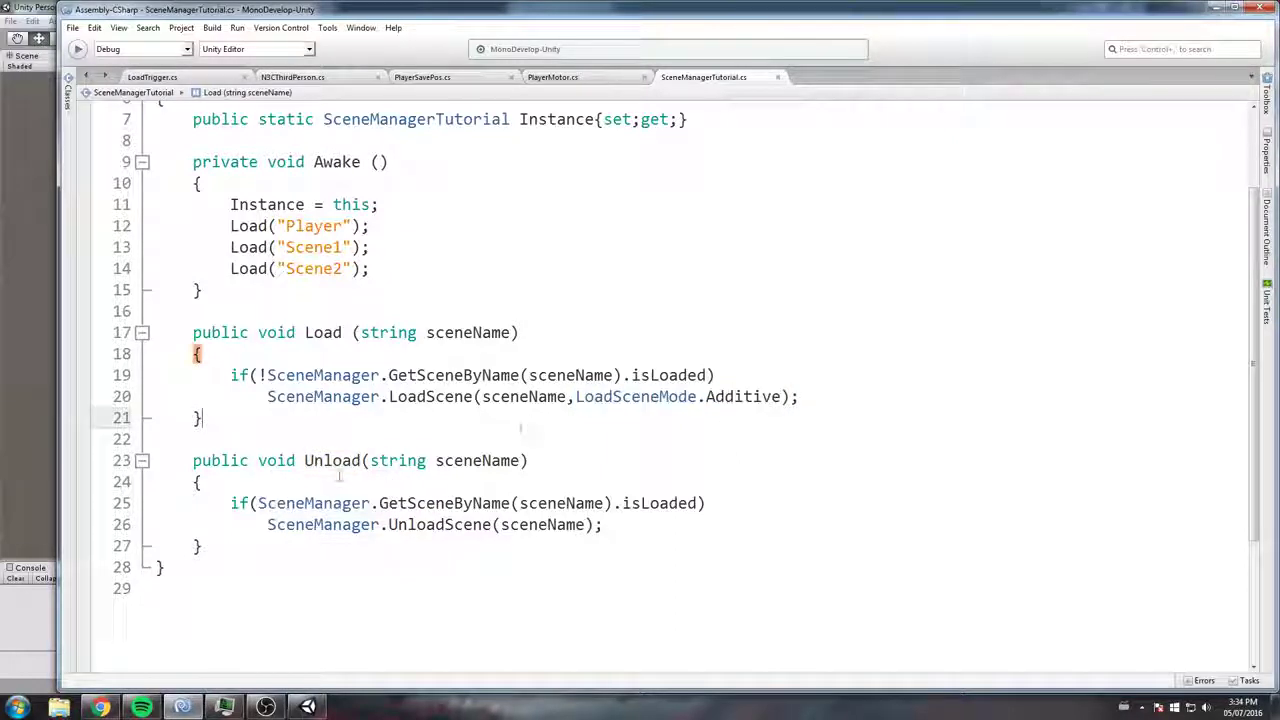
pyautogui.doubleClick(332, 460)
pyautogui.scroll(-1, 278, 540)
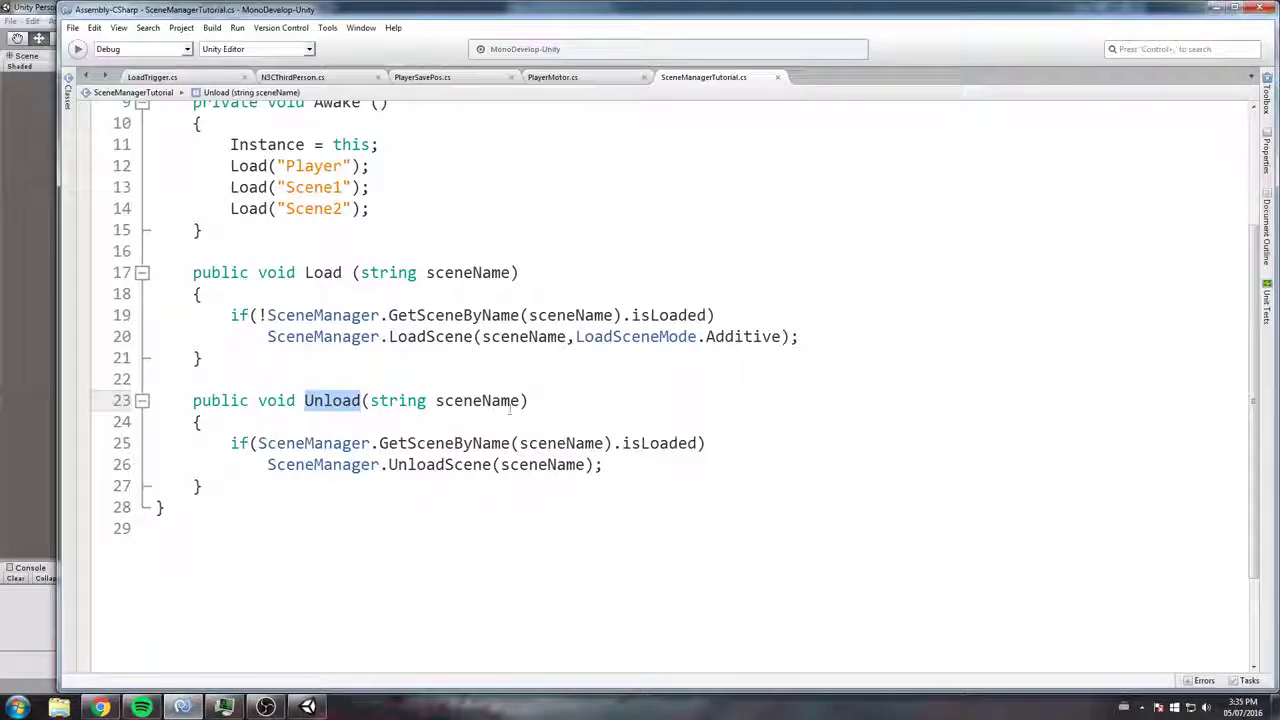
pyautogui.click(388, 336)
pyautogui.scroll(3, 380, 320)
pyautogui.click(405, 240)
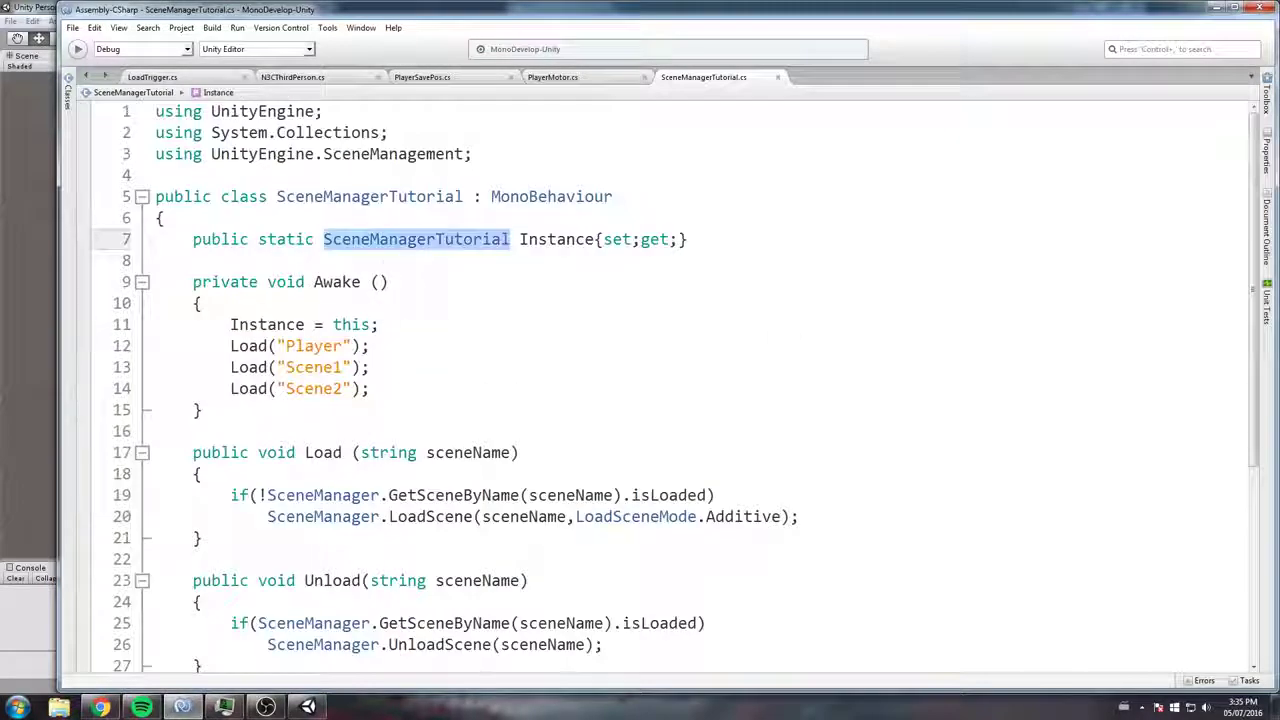
pyautogui.click(395, 322)
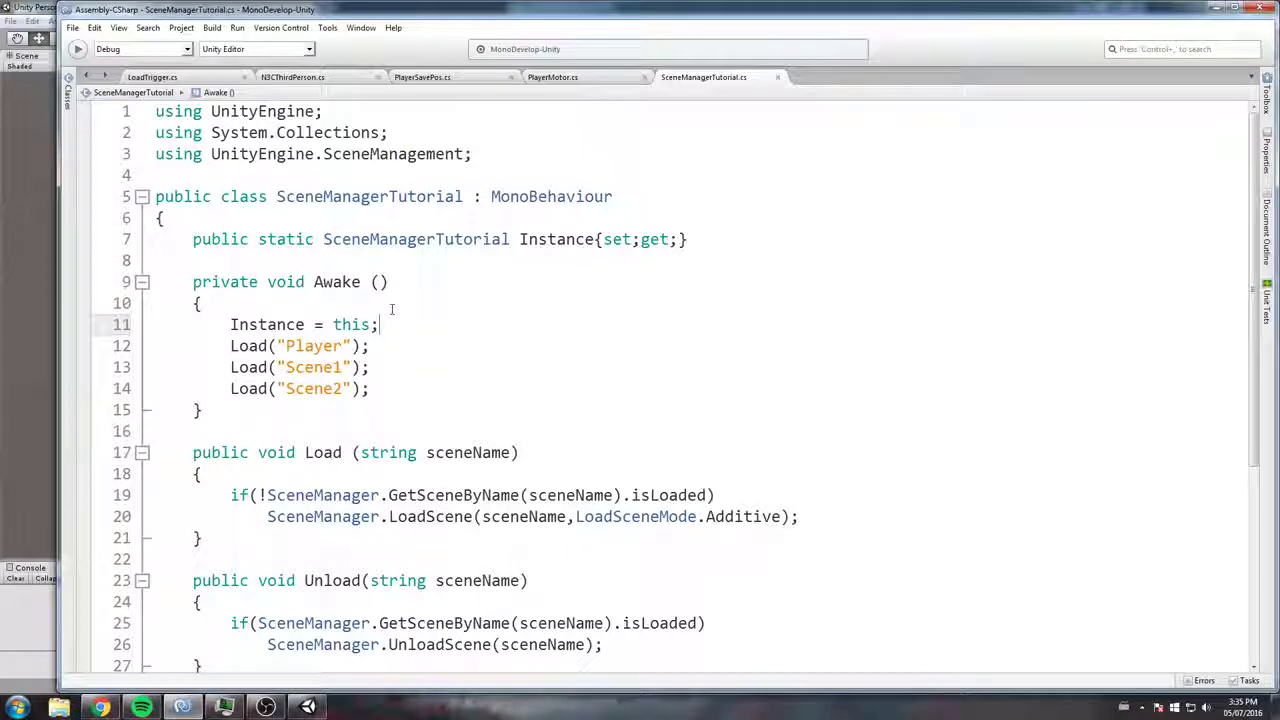
pyautogui.moveTo(232, 345); pyautogui.dragTo(372, 345)
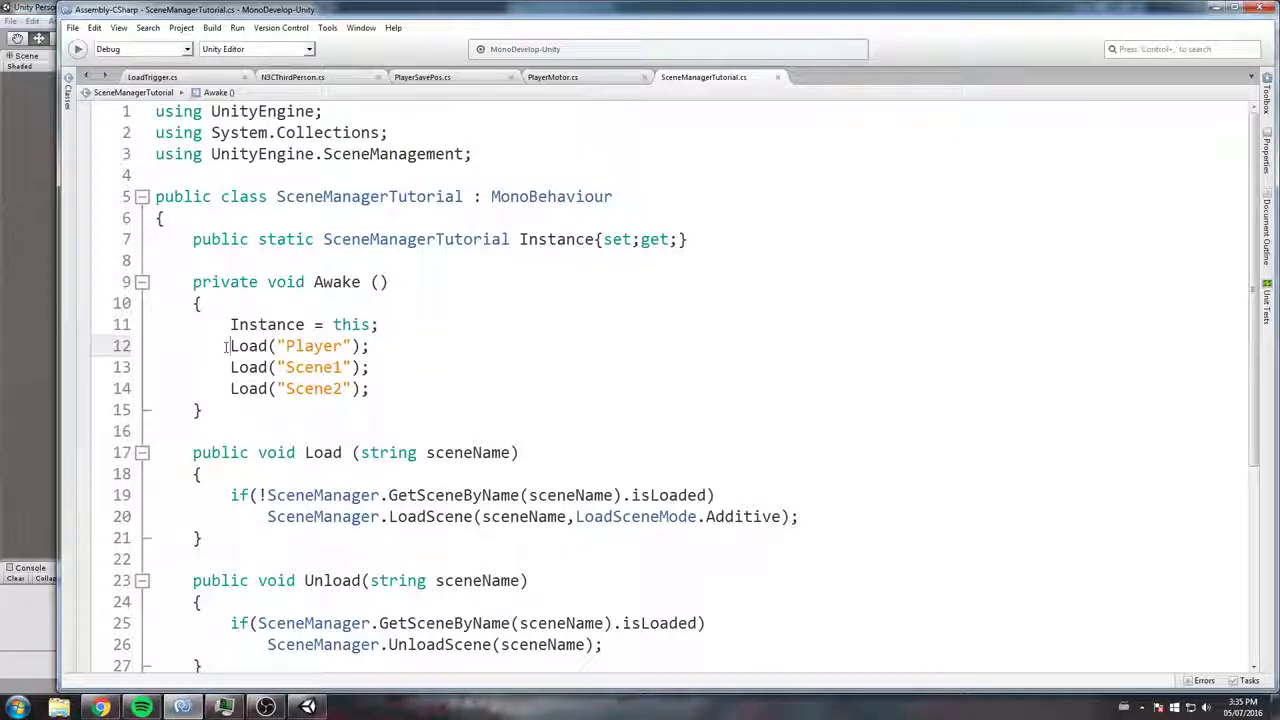
pyautogui.click(380, 367)
pyautogui.click(390, 388)
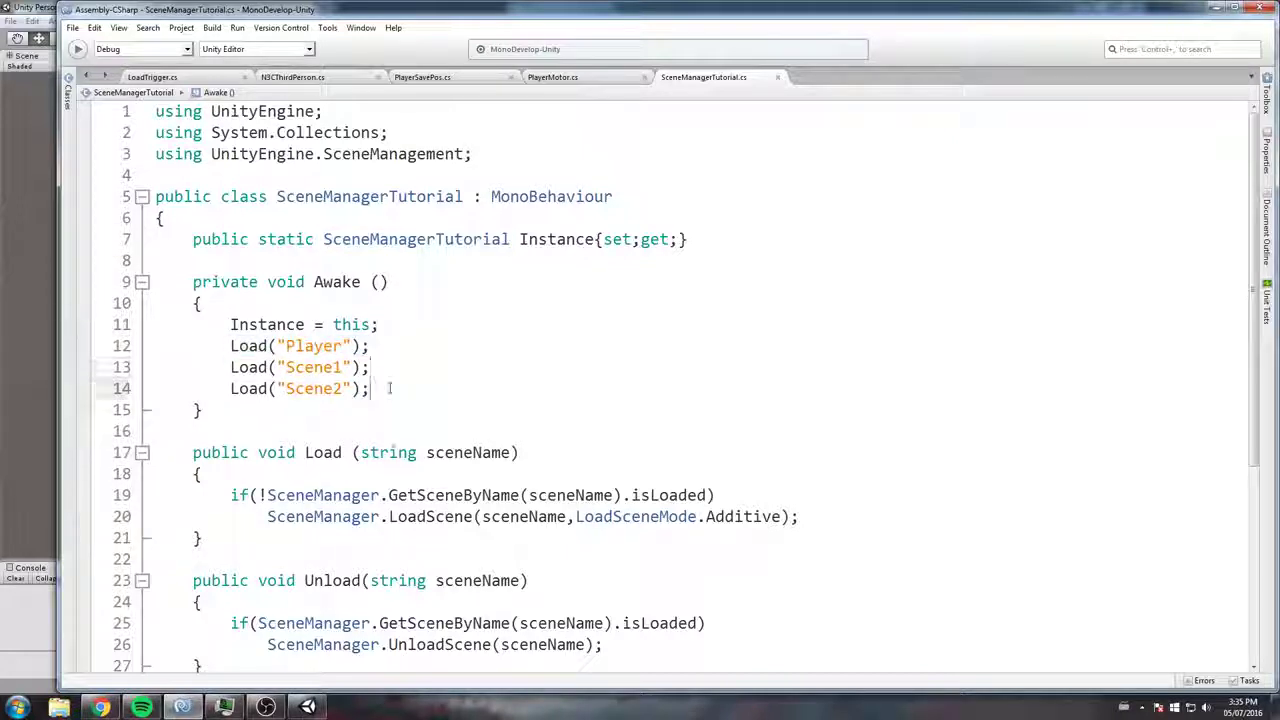
pyautogui.tripleClick(197, 388)
pyautogui.click(194, 388)
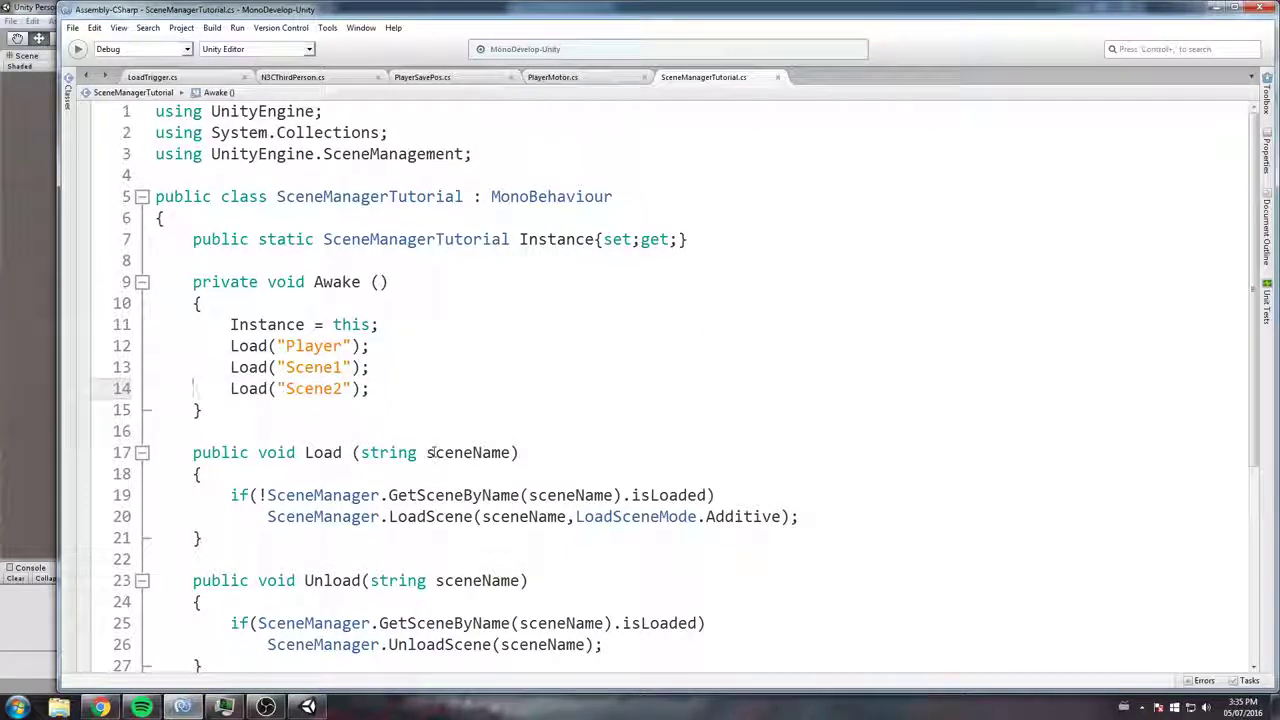
pyautogui.moveTo(230, 388); pyautogui.dragTo(370, 390)
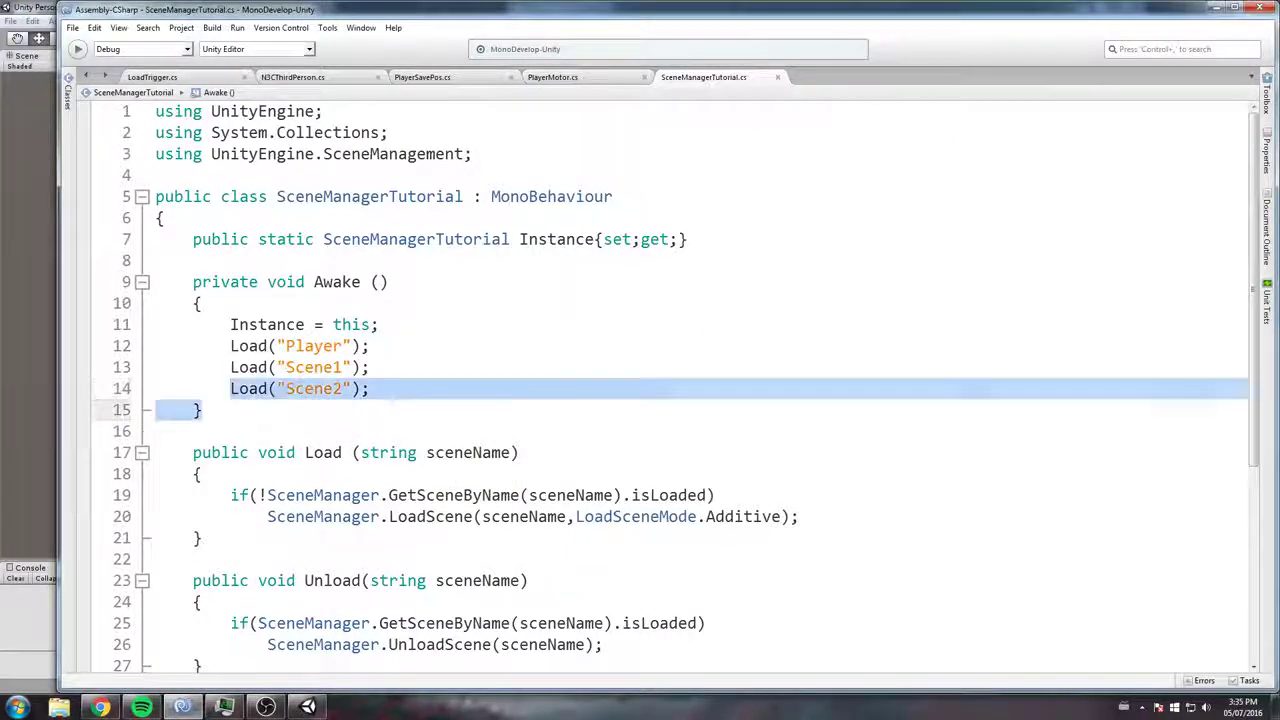
pyautogui.click(377, 390)
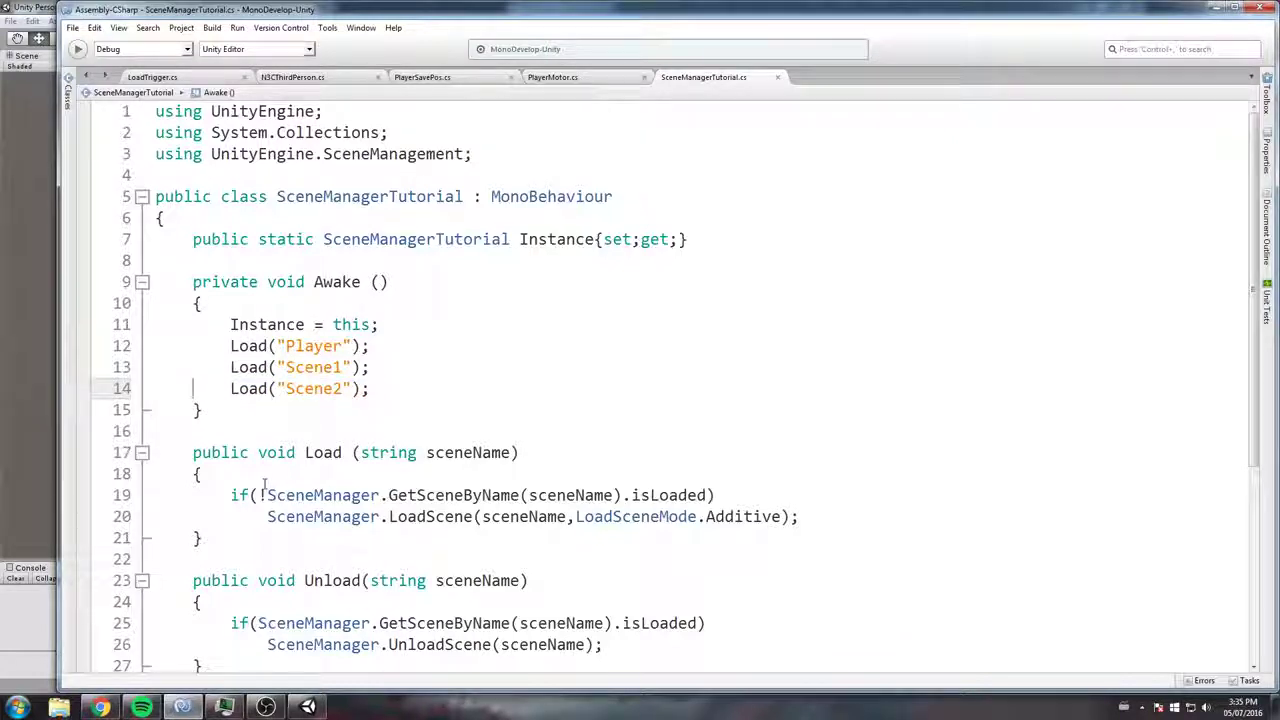
# Step: Comment out the Scene2 load line in the script's Awake method
pyautogui.hotkey('ctrl', 'alt', 'c')
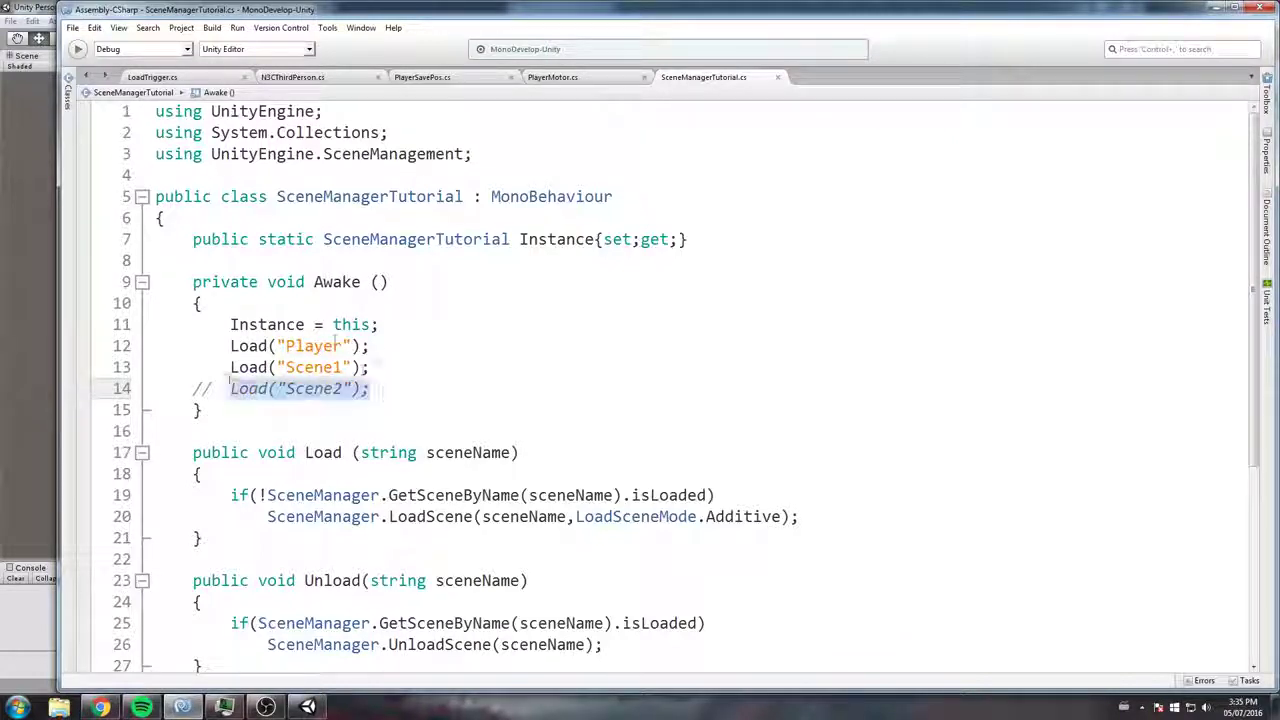
pyautogui.click(608, 366)
pyautogui.click(1216, 8)
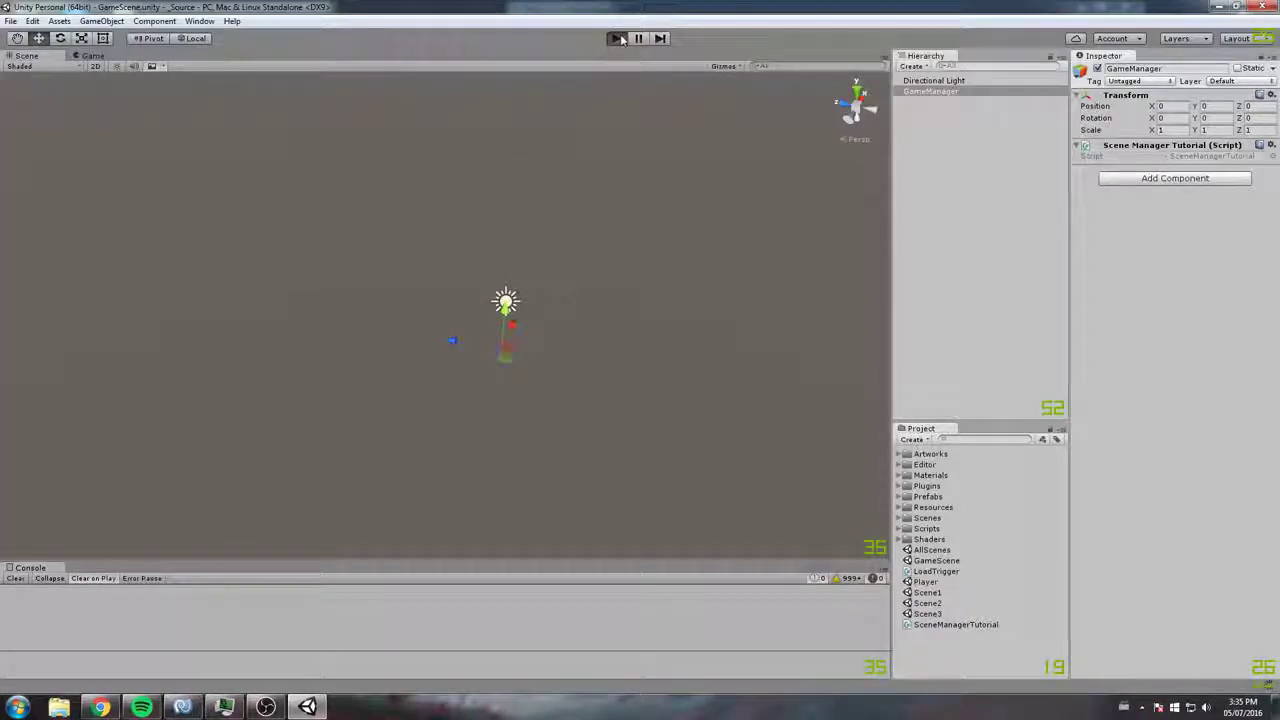
# Step: Play GameScene and check in the Scene view that only Player and Scene1 load
pyautogui.click(617, 38)
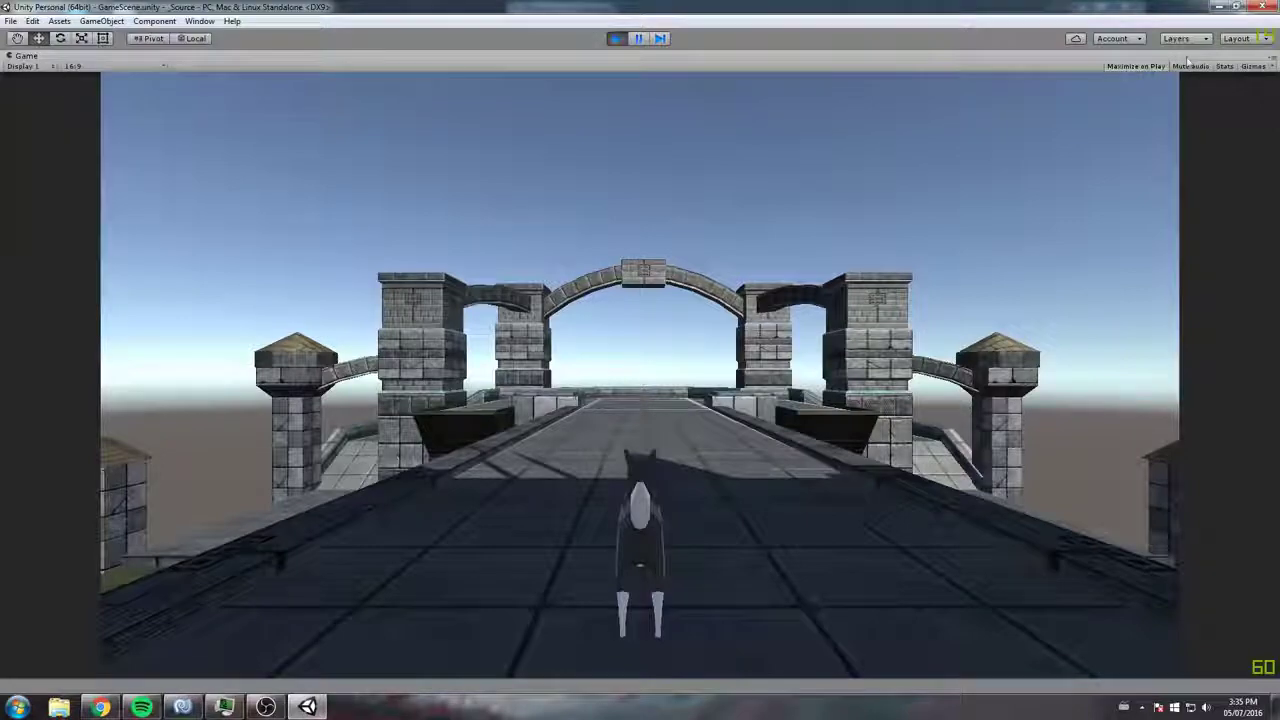
pyautogui.click(617, 38)
pyautogui.click(617, 38)
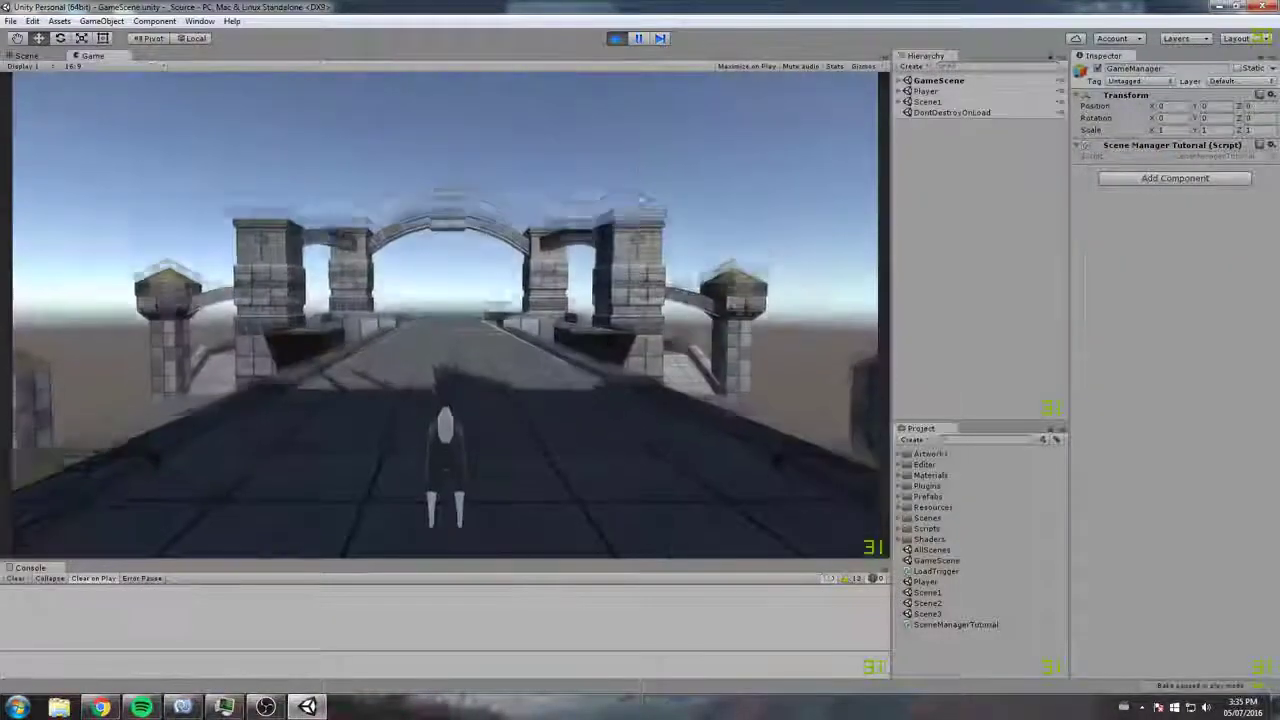
pyautogui.click(26, 55)
pyautogui.keyDown('alt'); pyautogui.moveTo(101, 93); pyautogui.dragTo(535, 268); pyautogui.keyUp('alt')
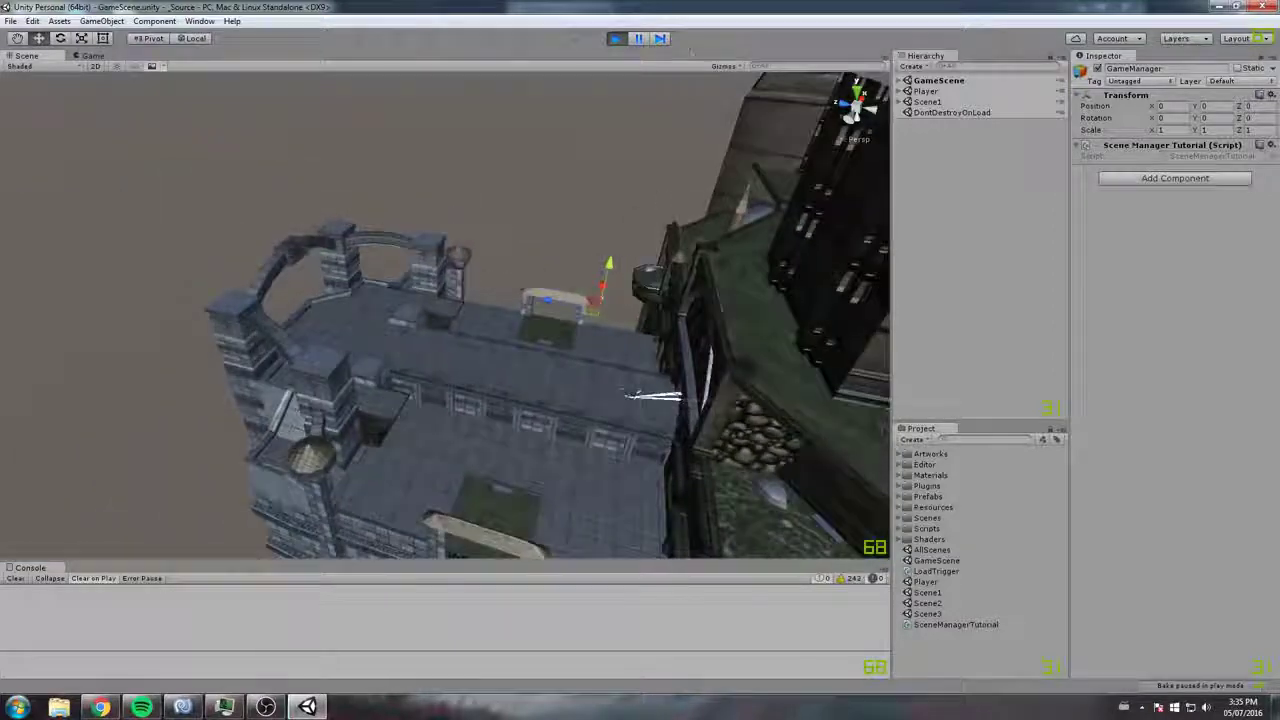
pyautogui.click(617, 38)
# Step: Uncomment the Scene2 load line so Awake loads Player, Scene1 and Scene2
pyautogui.click(182, 707)
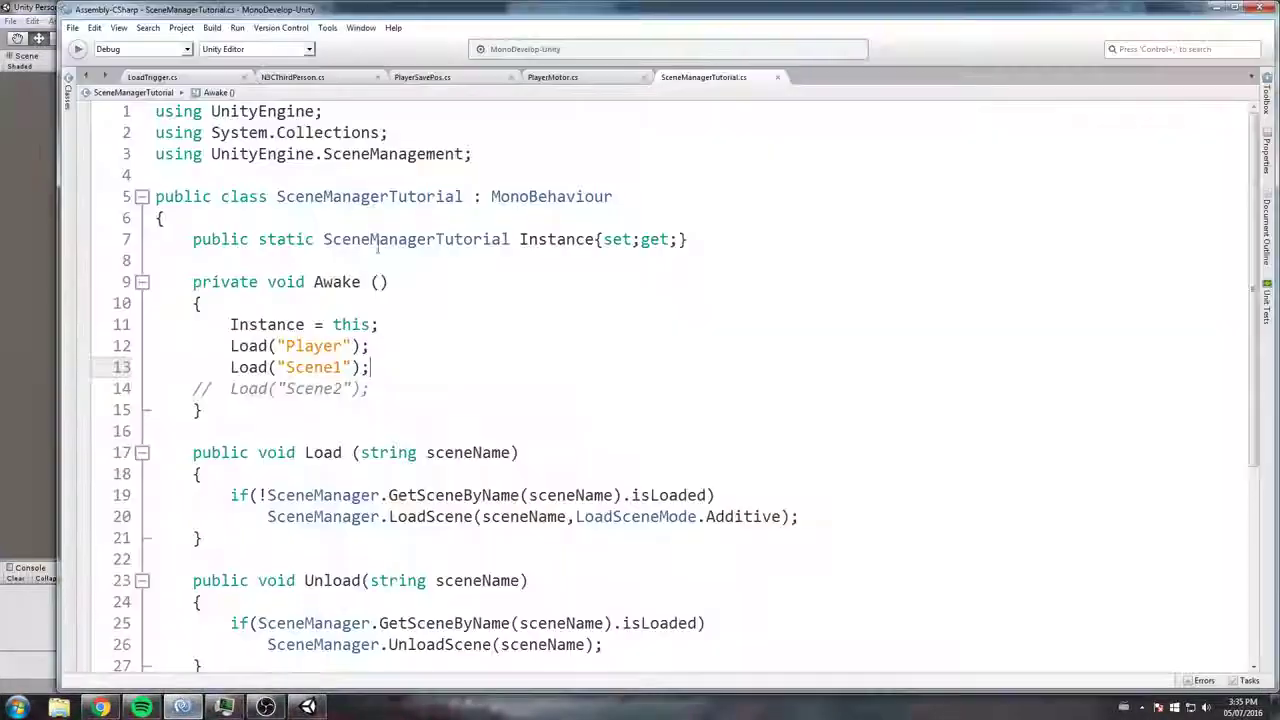
pyautogui.click(205, 388)
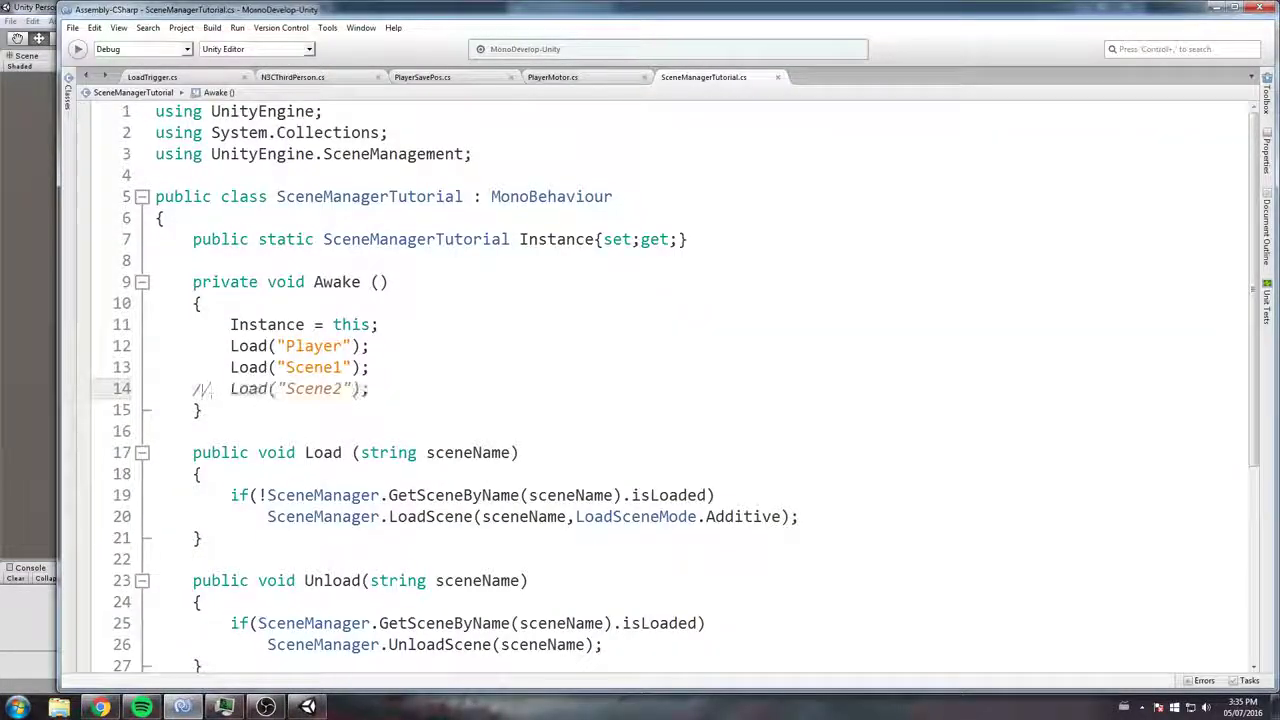
pyautogui.hotkey('ctrl', '/')
pyautogui.click(1214, 7)
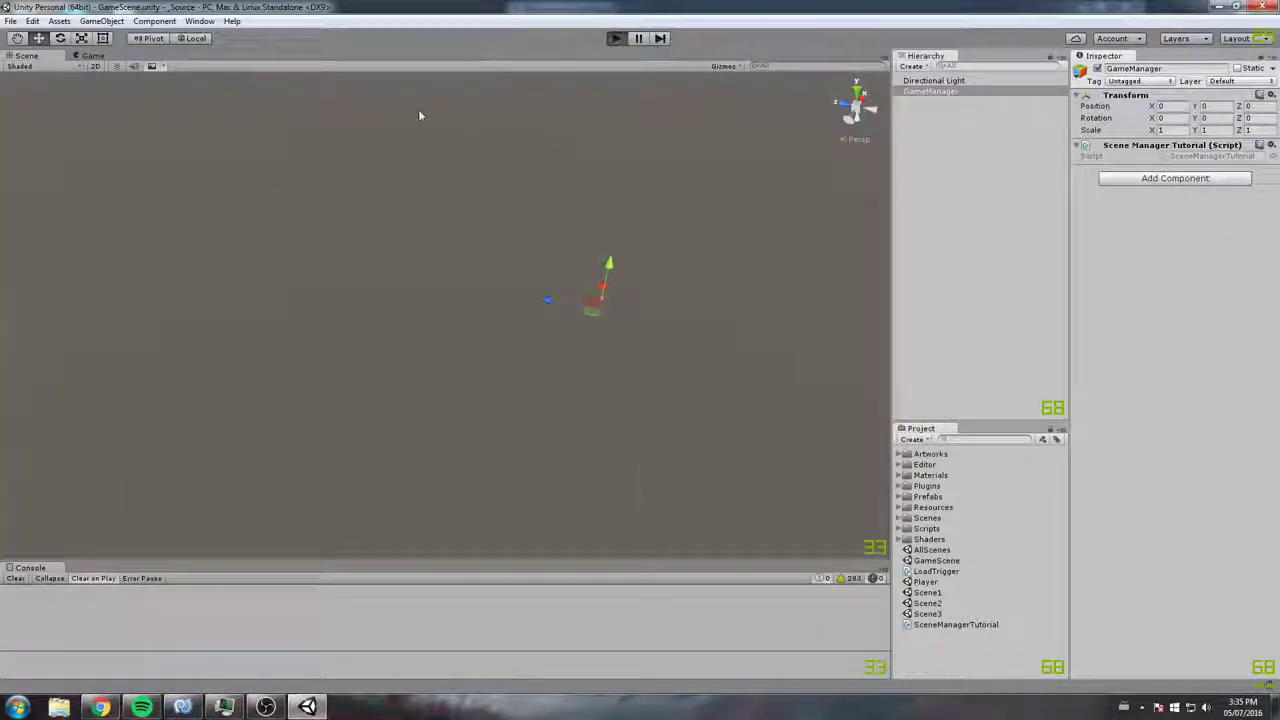
# Step: Play, frame the Scene2 bridge, and open the ToScene3 trigger's LoadTrigger script
pyautogui.click(616, 38)
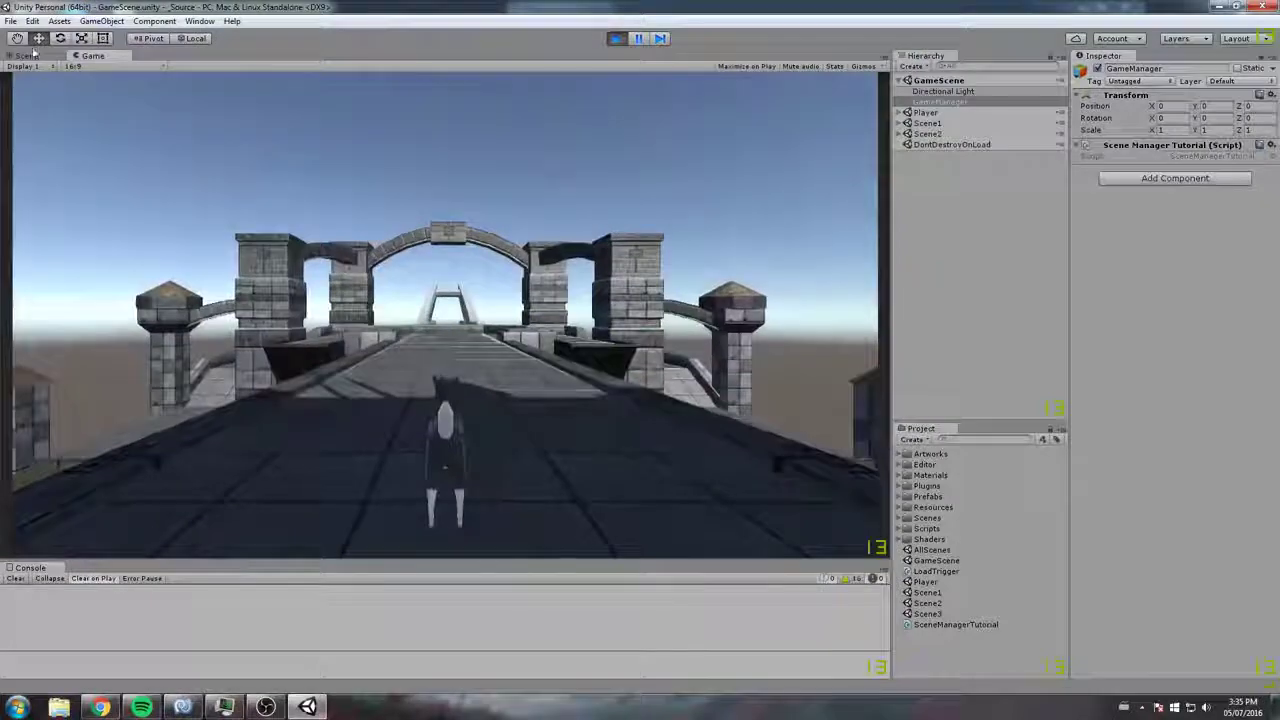
pyautogui.click(26, 55)
pyautogui.click(220, 294)
pyautogui.press('f')
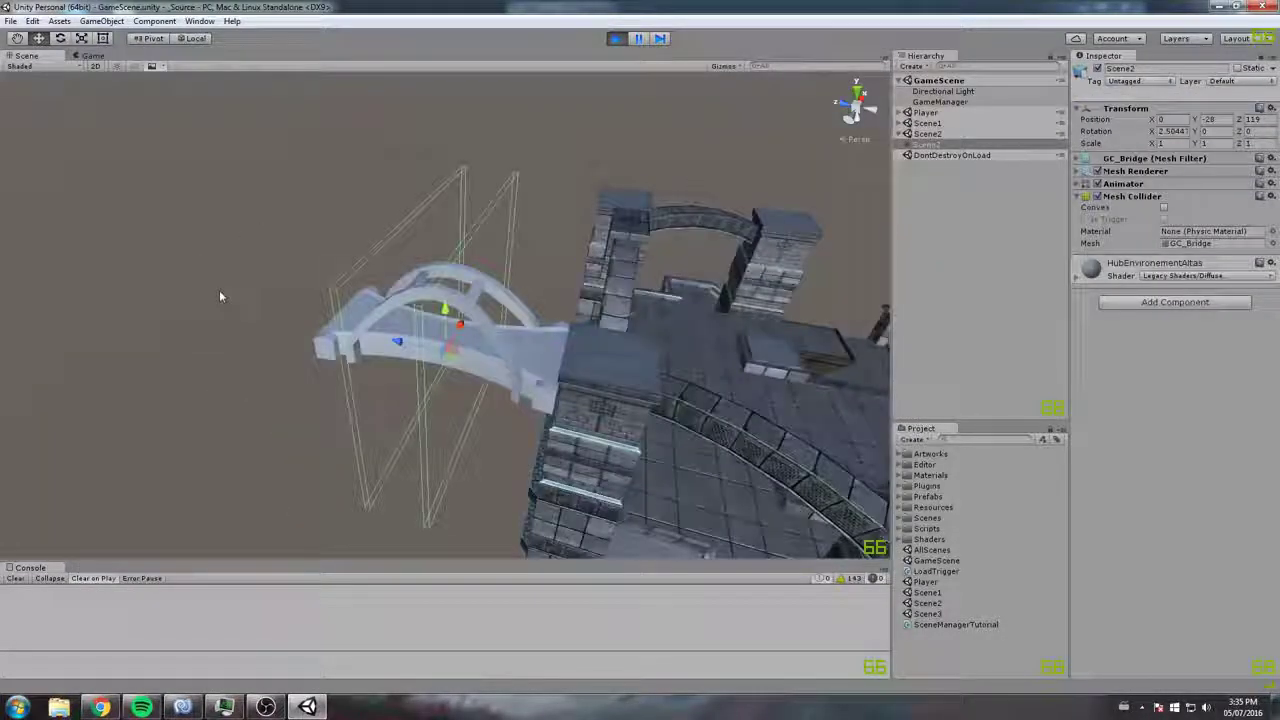
pyautogui.moveTo(220, 294)
pyautogui.keyDown('alt'); pyautogui.mouseDown()
pyautogui.moveTo(628, 183)
pyautogui.moveTo(530, 193)
pyautogui.mouseUp(); pyautogui.keyUp('alt')
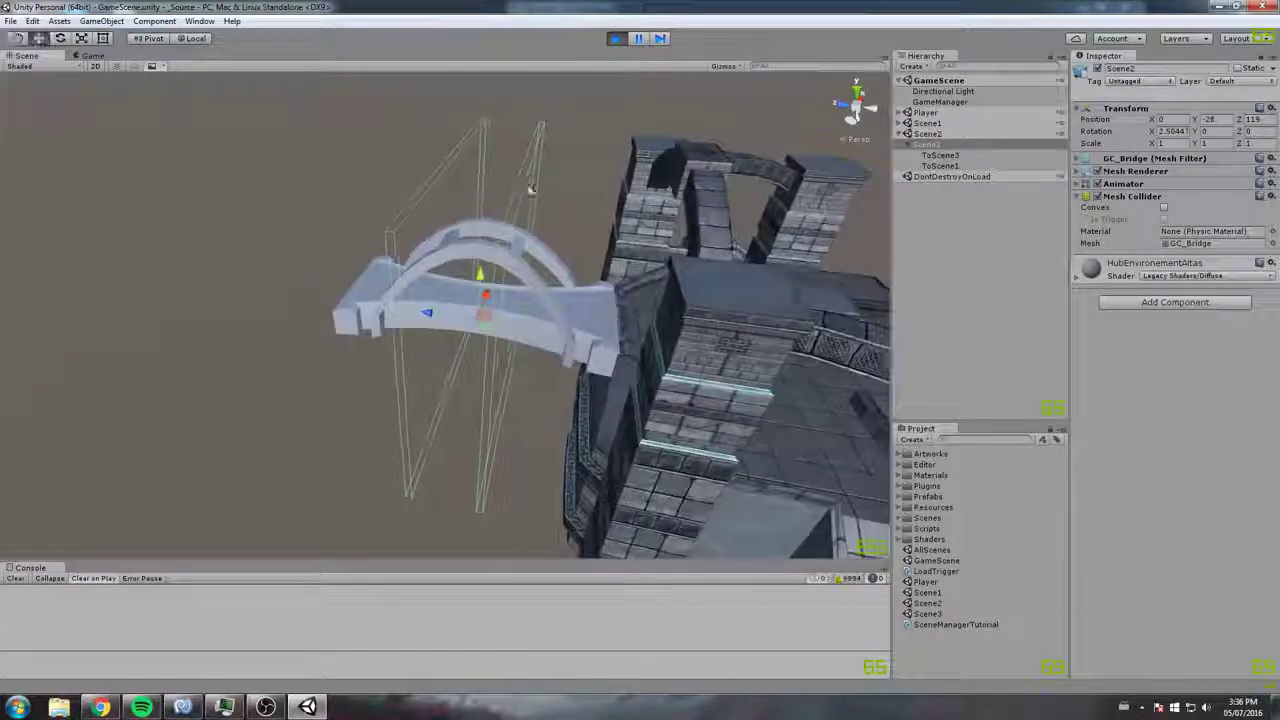
pyautogui.click(945, 156)
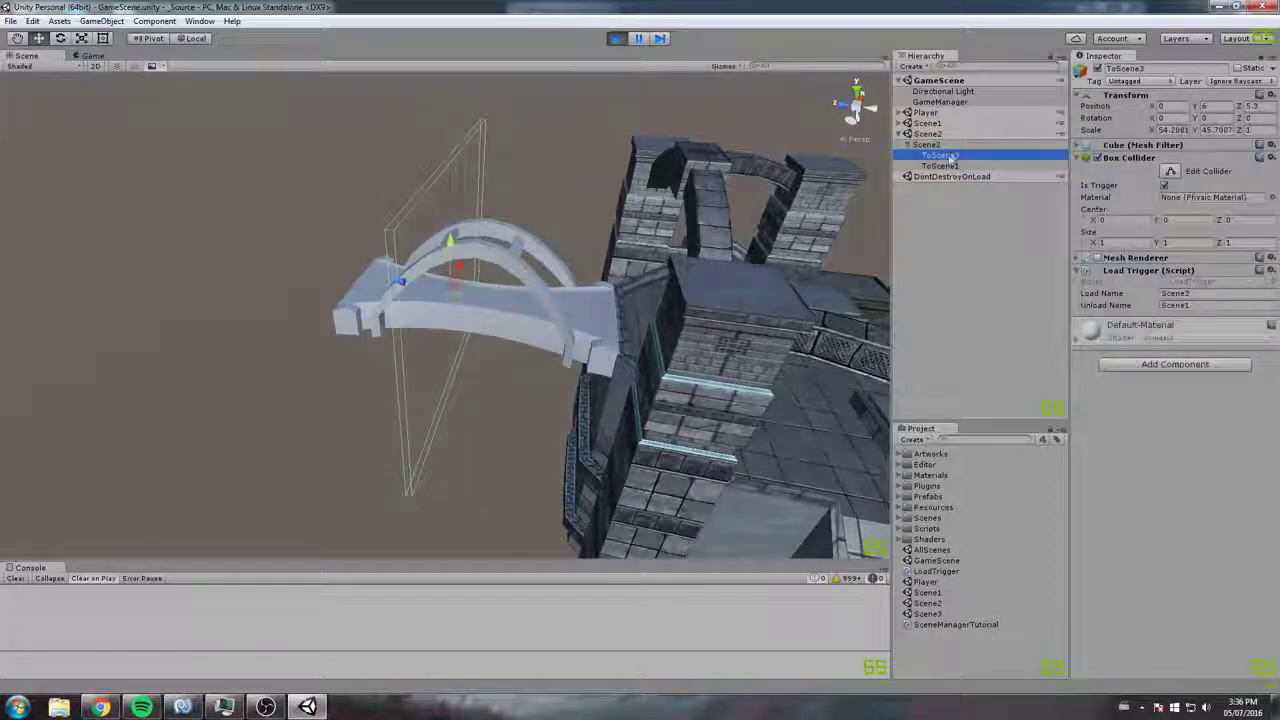
pyautogui.doubleClick(1208, 281)
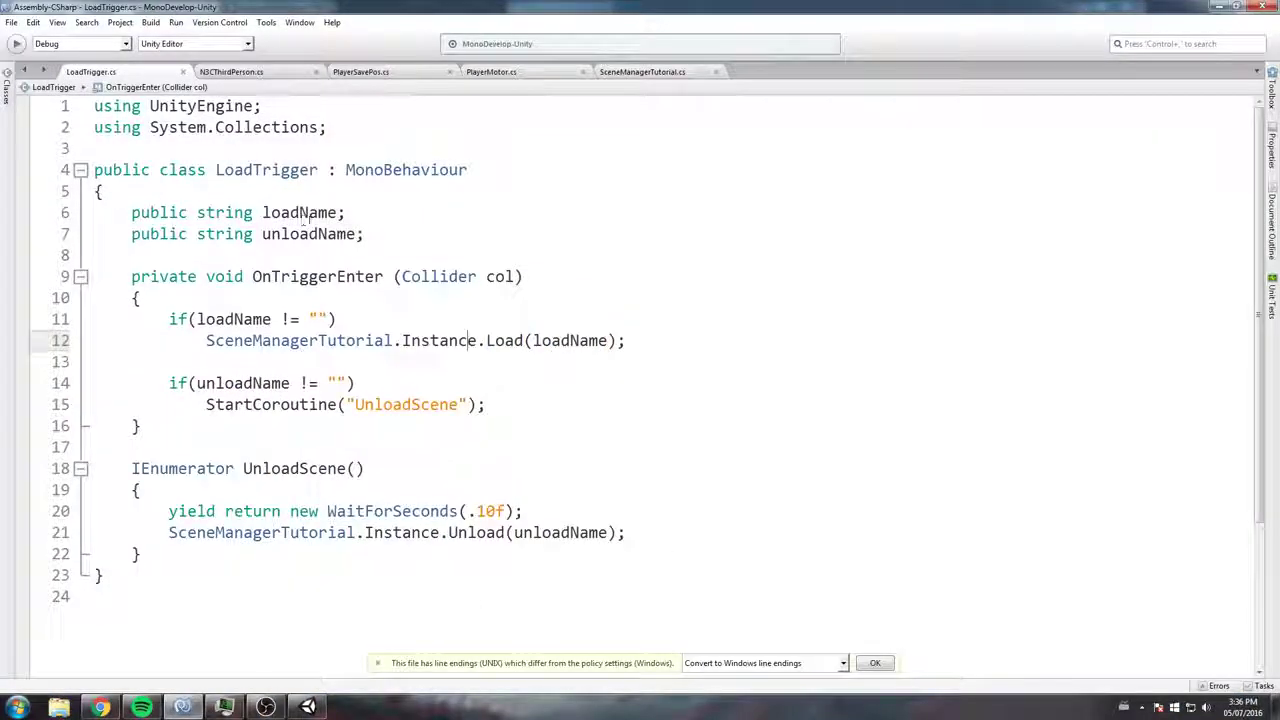
# Step: Highlight LoadTrigger's loadName field, its empty check and the Load call
pyautogui.doubleClick(318, 213)
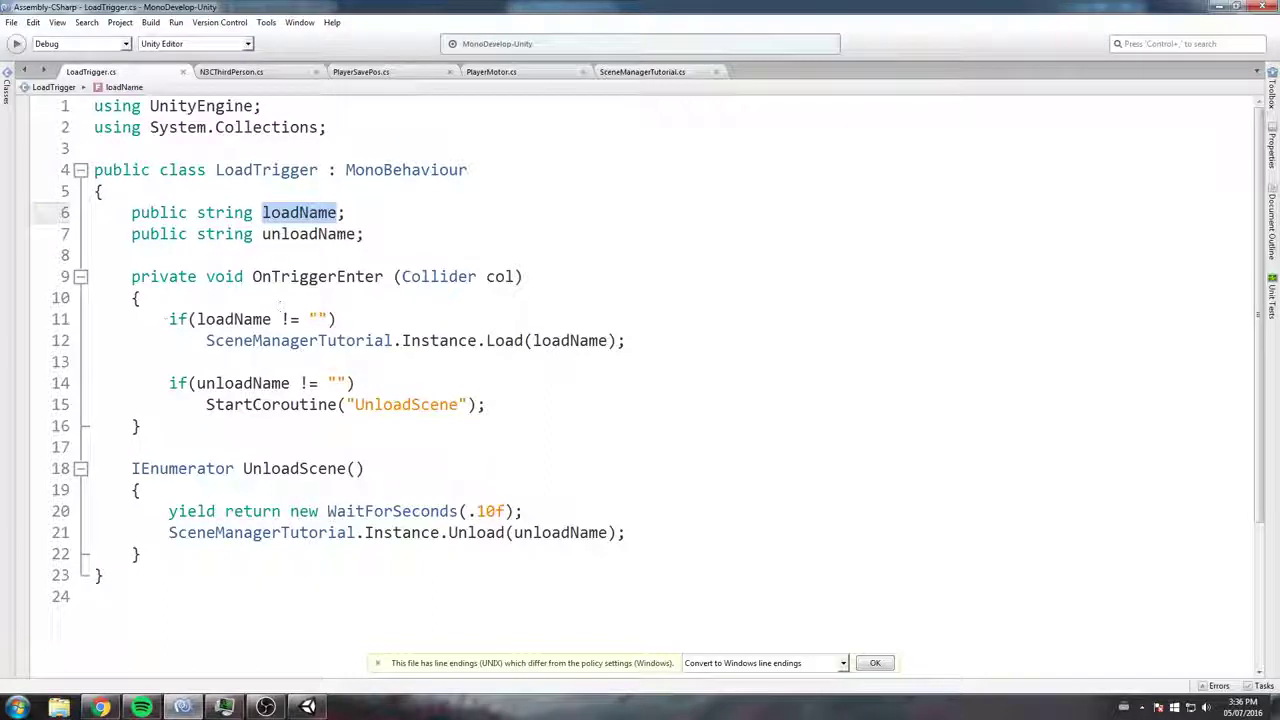
pyautogui.moveTo(166, 319); pyautogui.dragTo(337, 319)
pyautogui.click(342, 318)
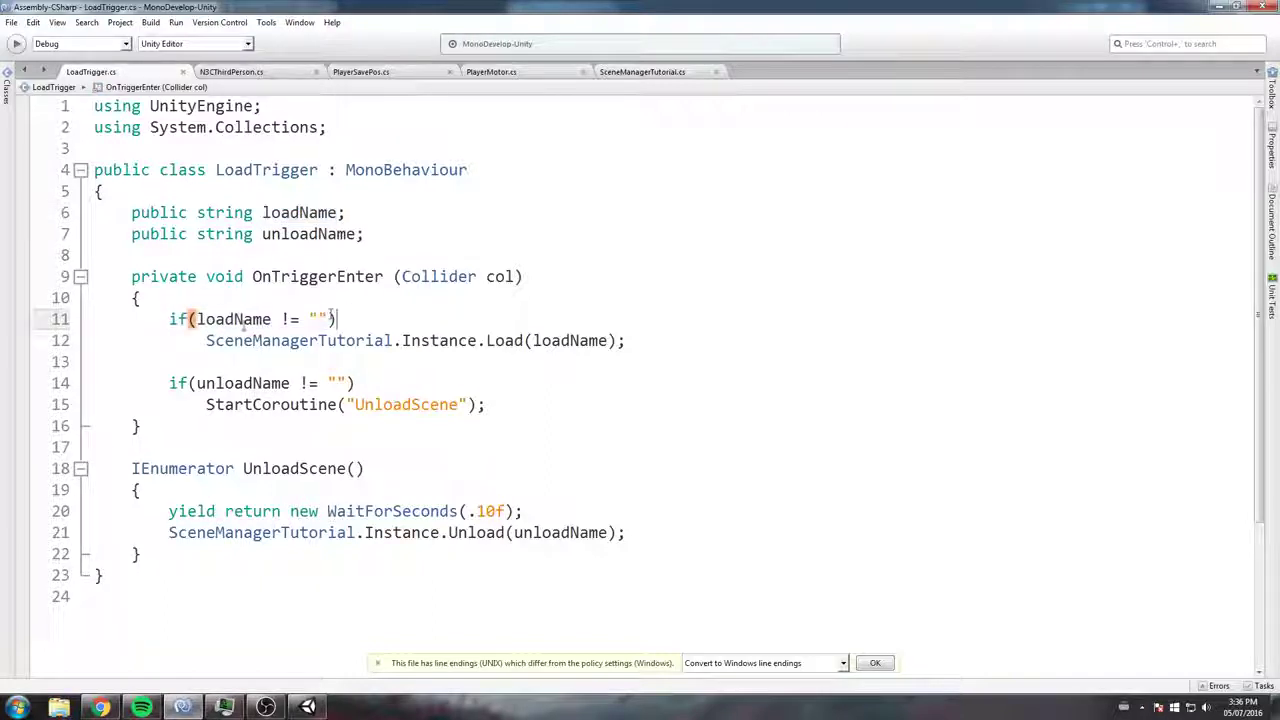
pyautogui.moveTo(168, 319); pyautogui.dragTo(425, 319)
pyautogui.click(190, 319)
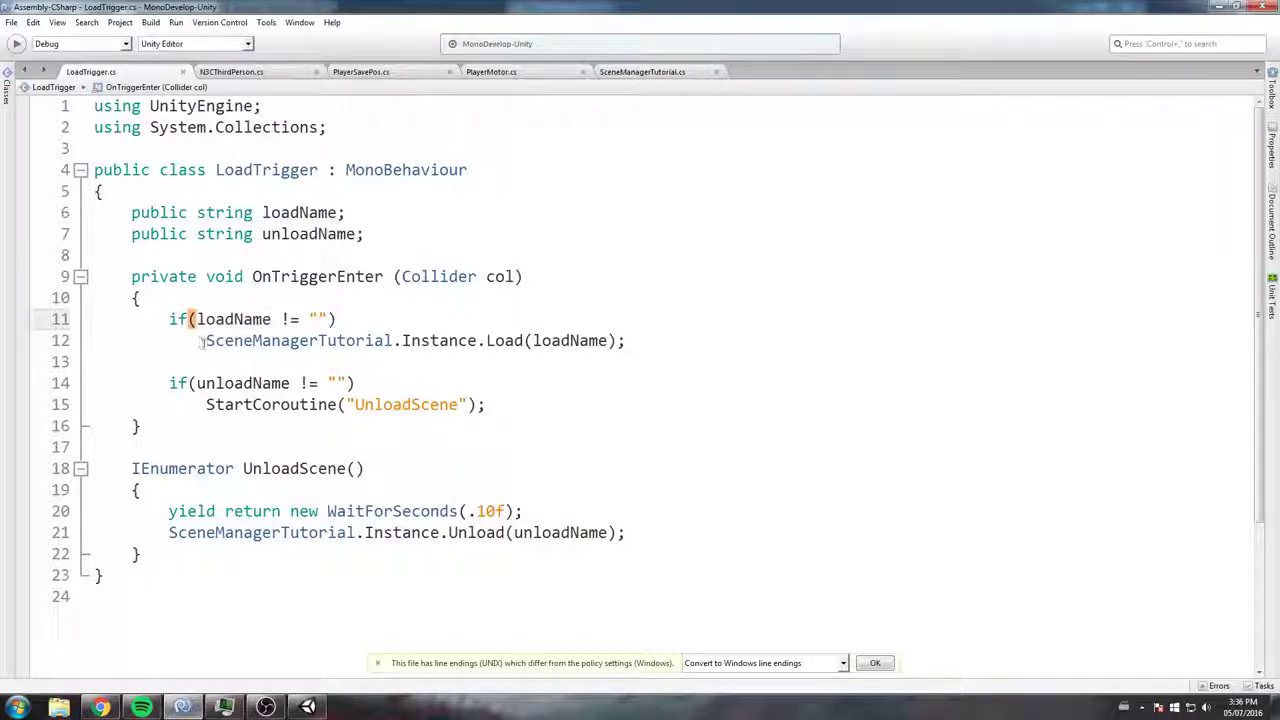
pyautogui.moveTo(205, 340)
pyautogui.mouseDown()
pyautogui.moveTo(614, 327)
pyautogui.moveTo(625, 341)
pyautogui.mouseUp()
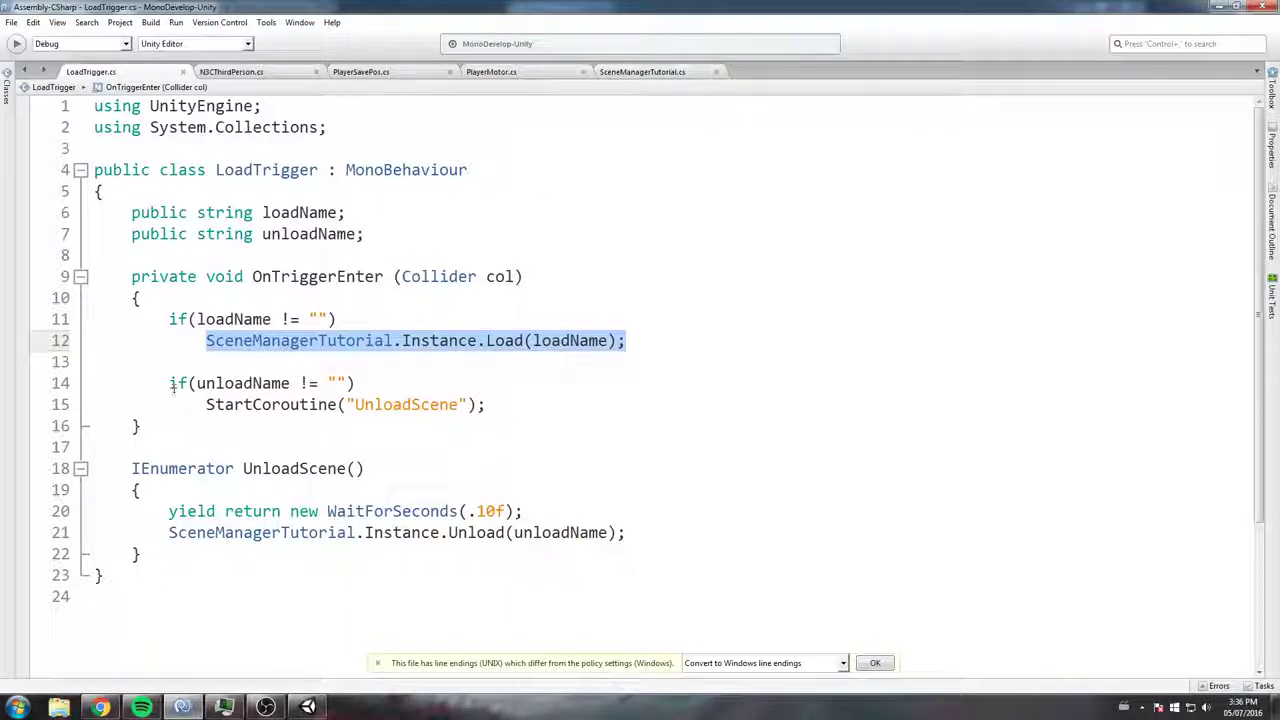
# Step: Highlight the unloadName check and the UnloadScene coroutine's 0.1-second delay and Unload call
pyautogui.moveTo(170, 384); pyautogui.dragTo(357, 381)
pyautogui.click(300, 426)
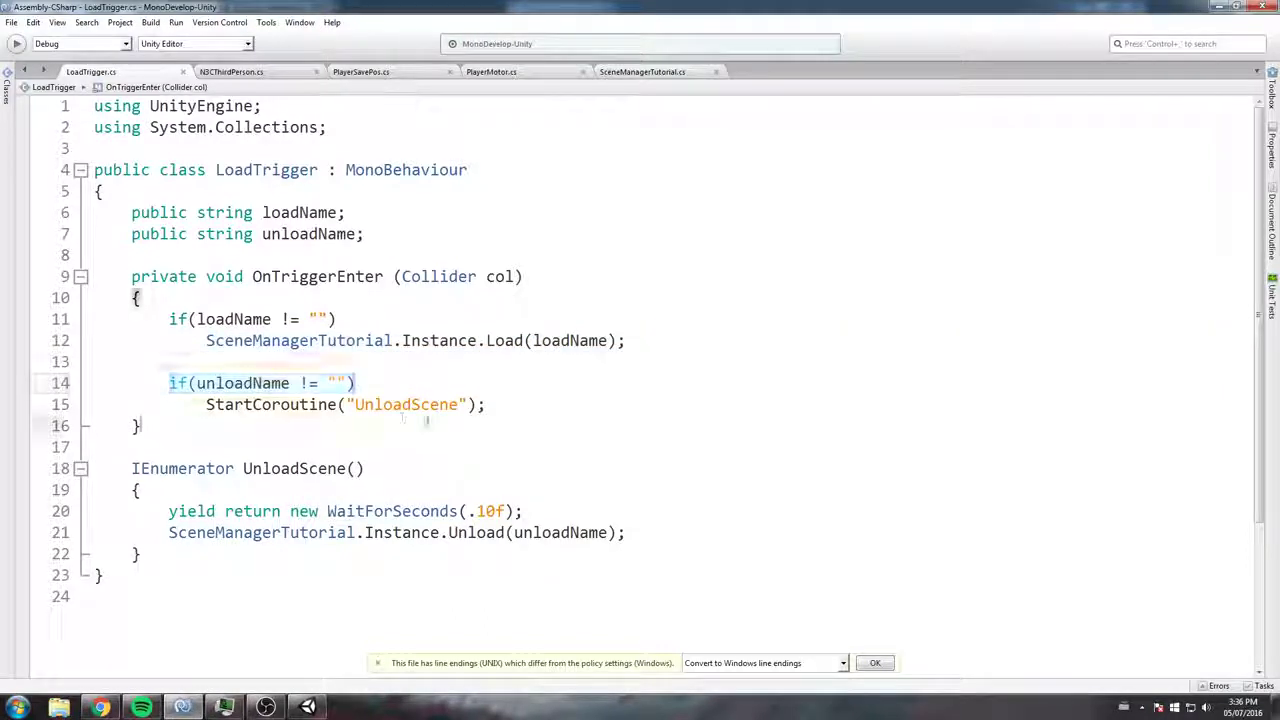
pyautogui.moveTo(486, 404); pyautogui.dragTo(224, 404)
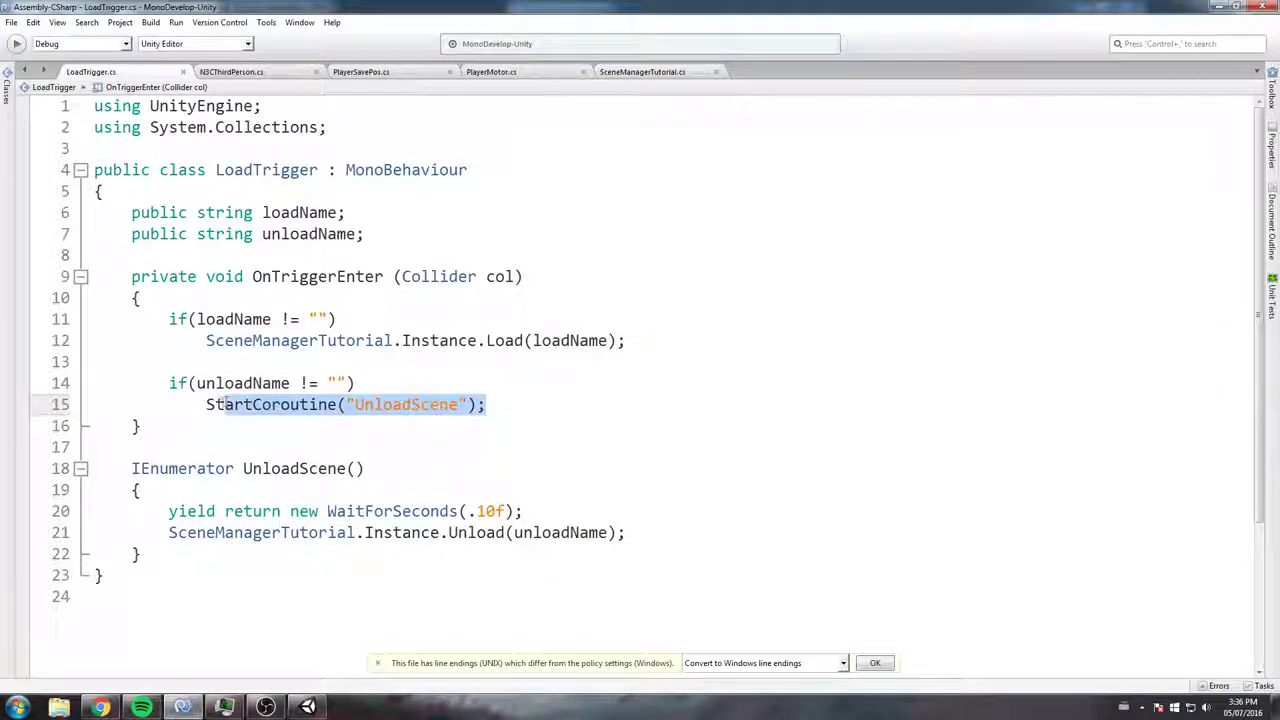
pyautogui.moveTo(260, 404)
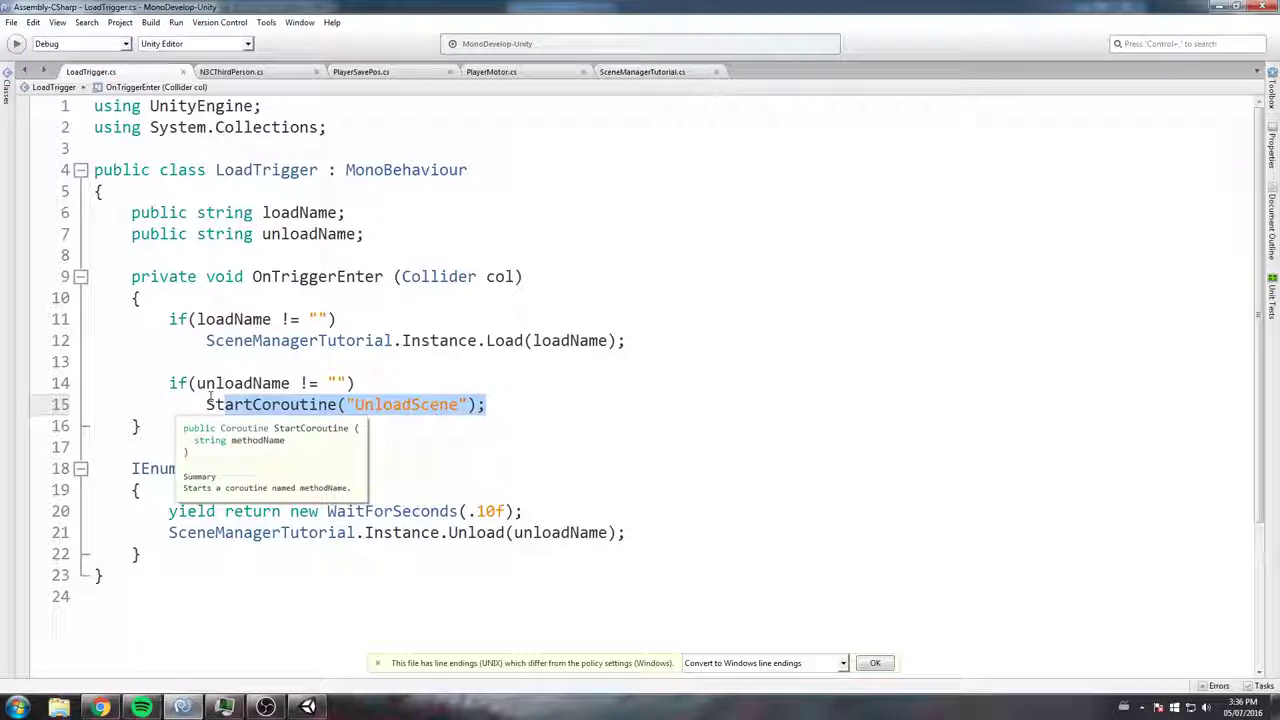
pyautogui.click(240, 365)
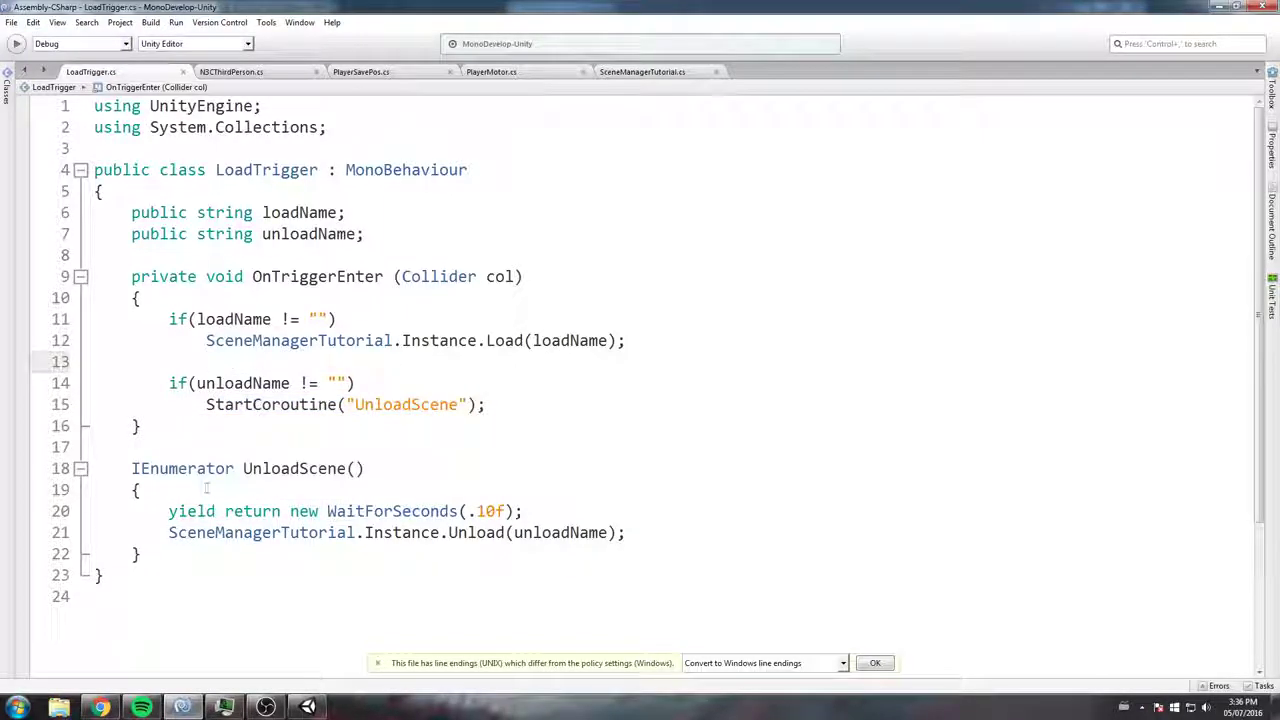
pyautogui.moveTo(168, 511)
pyautogui.mouseDown()
pyautogui.moveTo(660, 532)
pyautogui.moveTo(394, 532)
pyautogui.mouseUp()
pyautogui.click(660, 532)
pyautogui.click(469, 512)
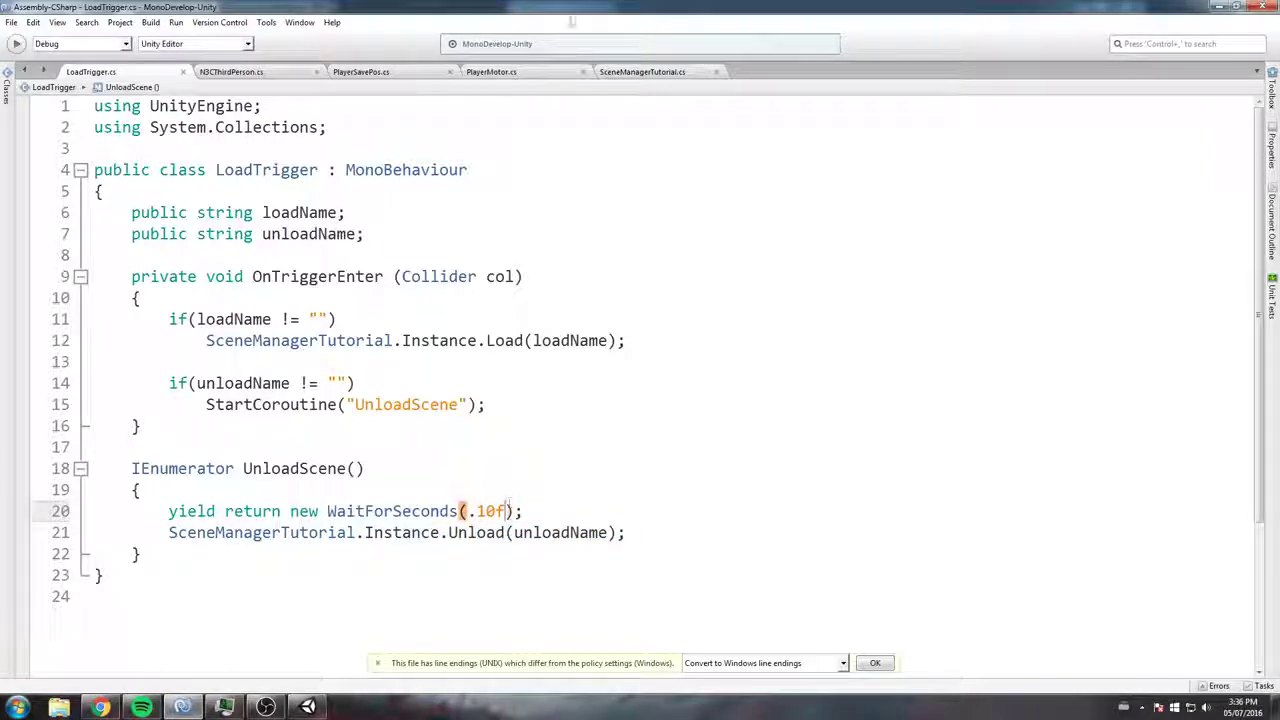
# Step: Show the Load and Unload methods in SceneManagerTutorial.cs
pyautogui.click(642, 71)
pyautogui.scroll(-4, 415, 257)
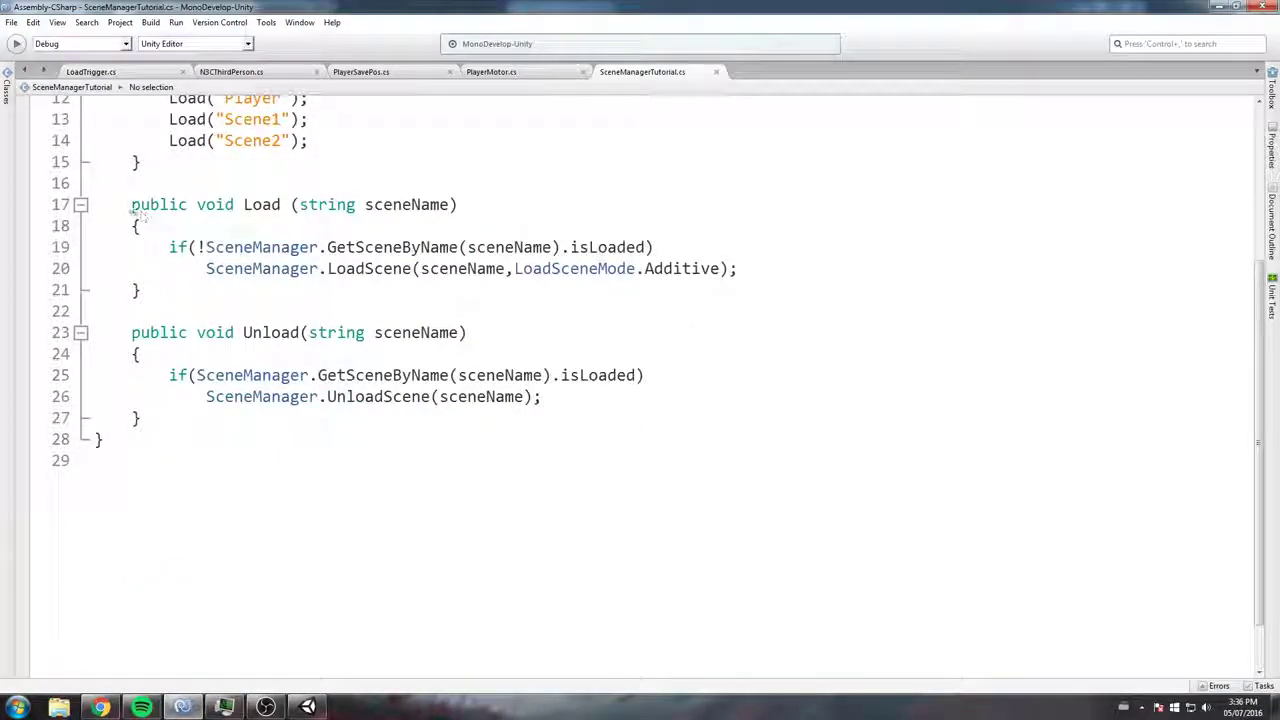
pyautogui.moveTo(135, 208); pyautogui.dragTo(290, 400)
pyautogui.click(294, 420)
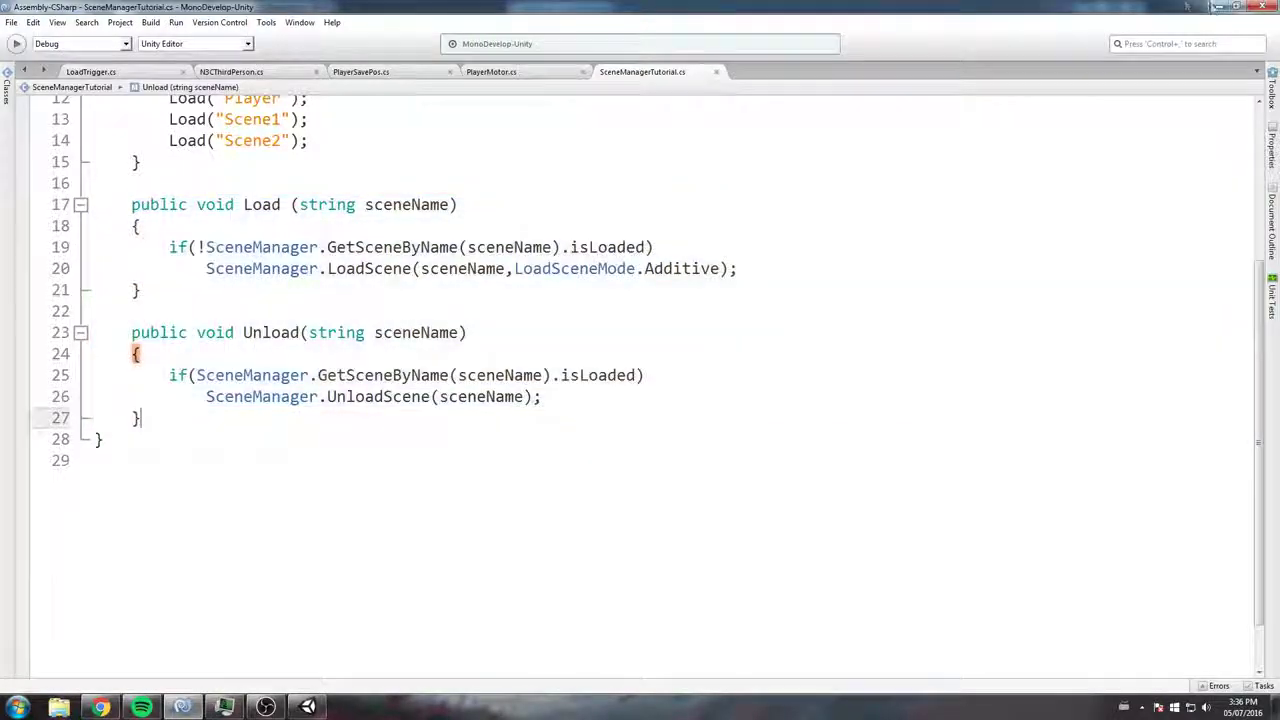
pyautogui.click(1218, 6)
# Step: Select the ToScene1 trigger and orbit the view between the bridge and castle courtyard
pyautogui.click(966, 168)
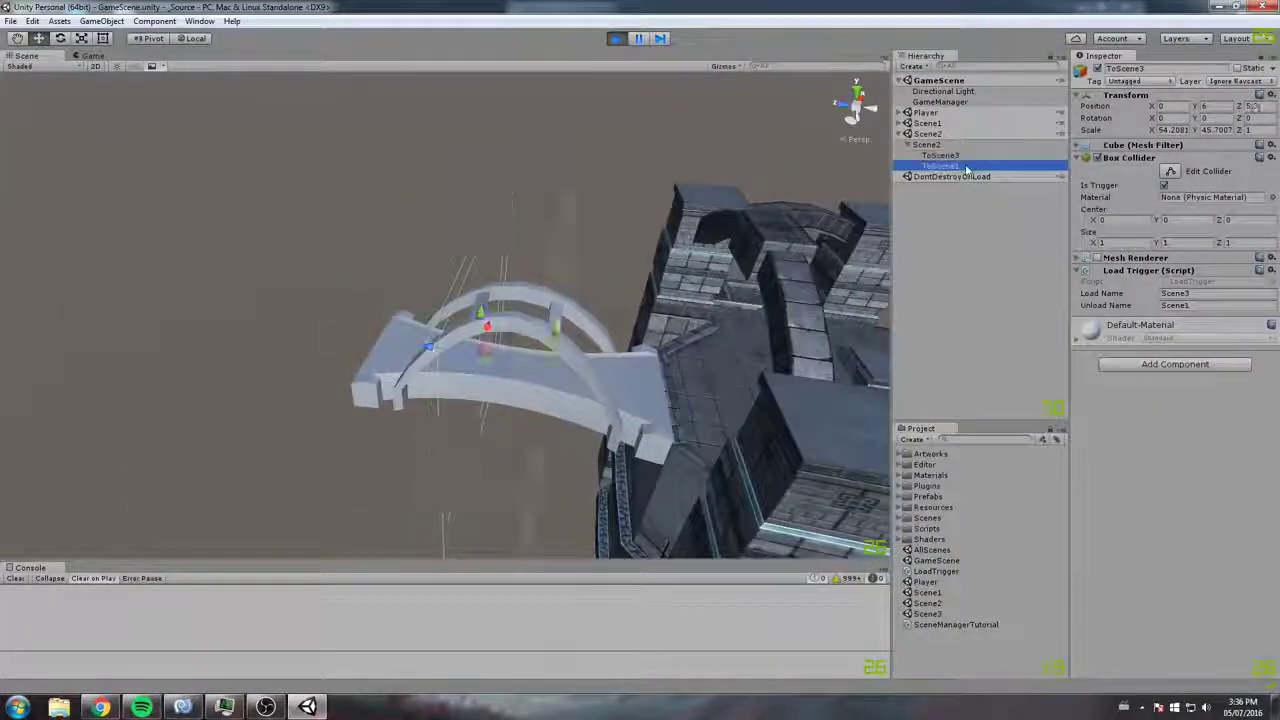
pyautogui.moveTo(840, 190); pyautogui.dragTo(790, 210, button='right')
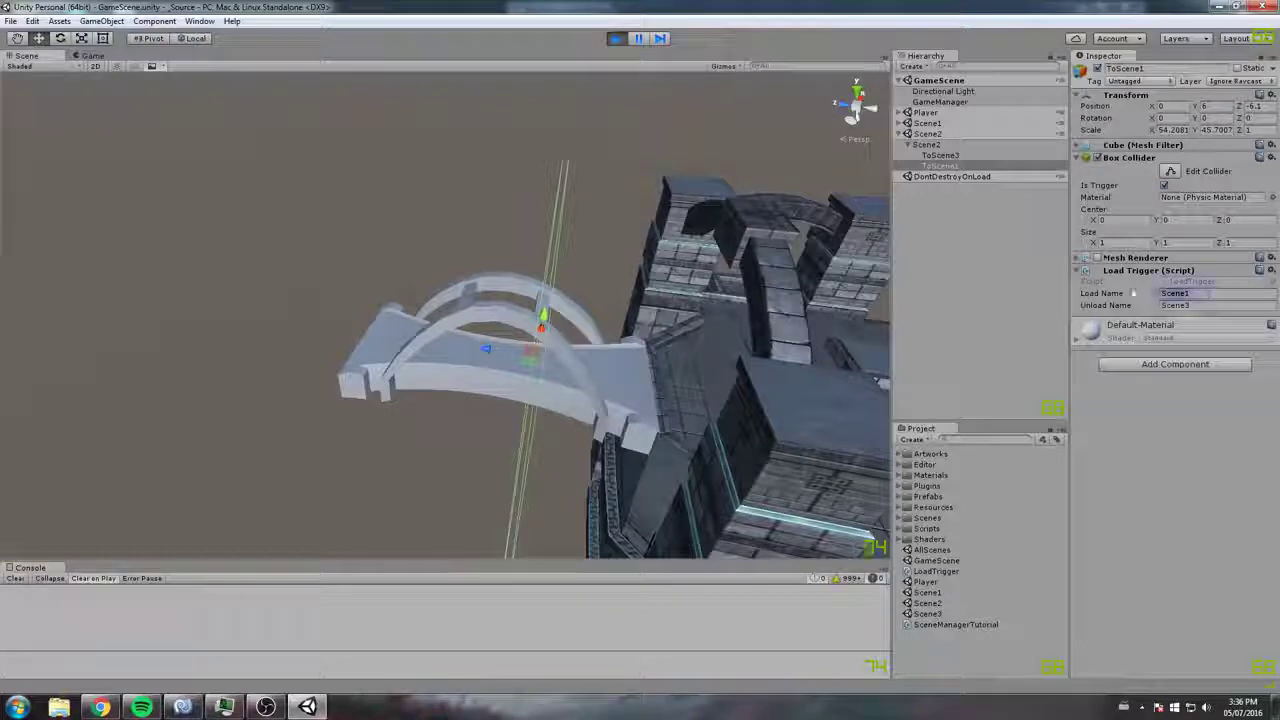
pyautogui.moveTo(532, 203)
pyautogui.mouseDown(button='right')
pyautogui.moveTo(857, 214)
pyautogui.moveTo(771, 277)
pyautogui.mouseUp(button='right')
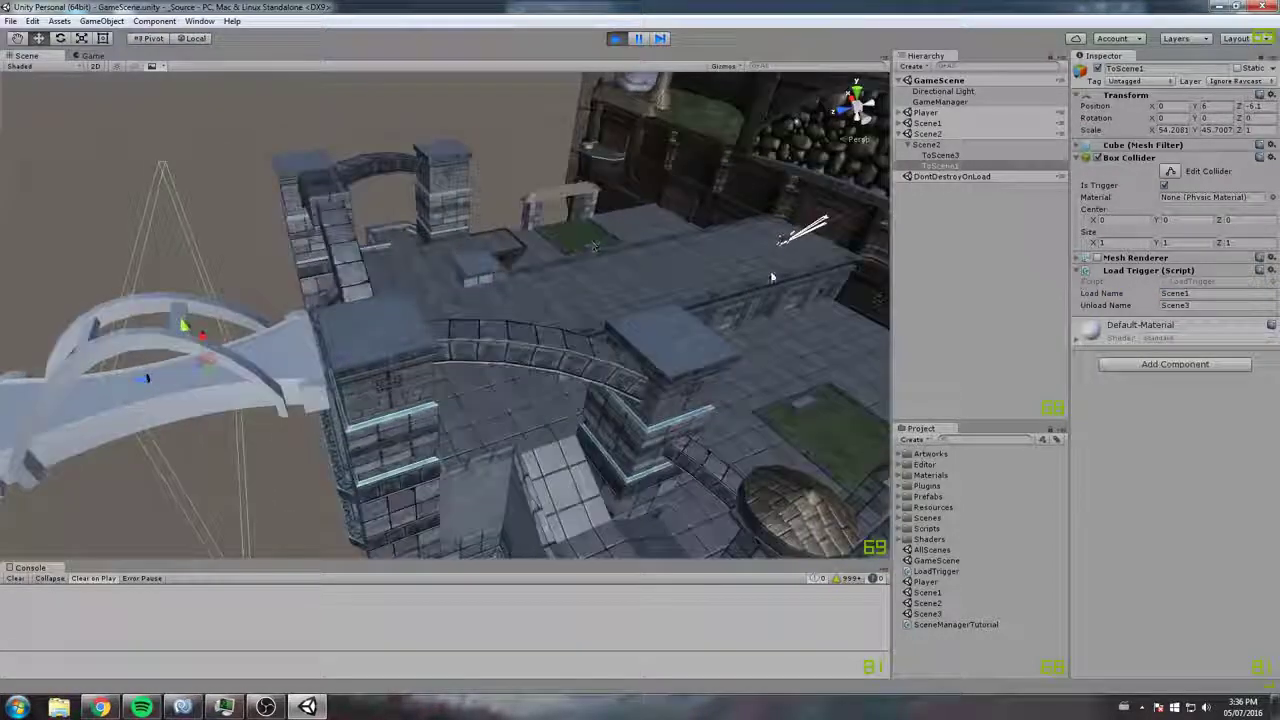
pyautogui.click(941, 209)
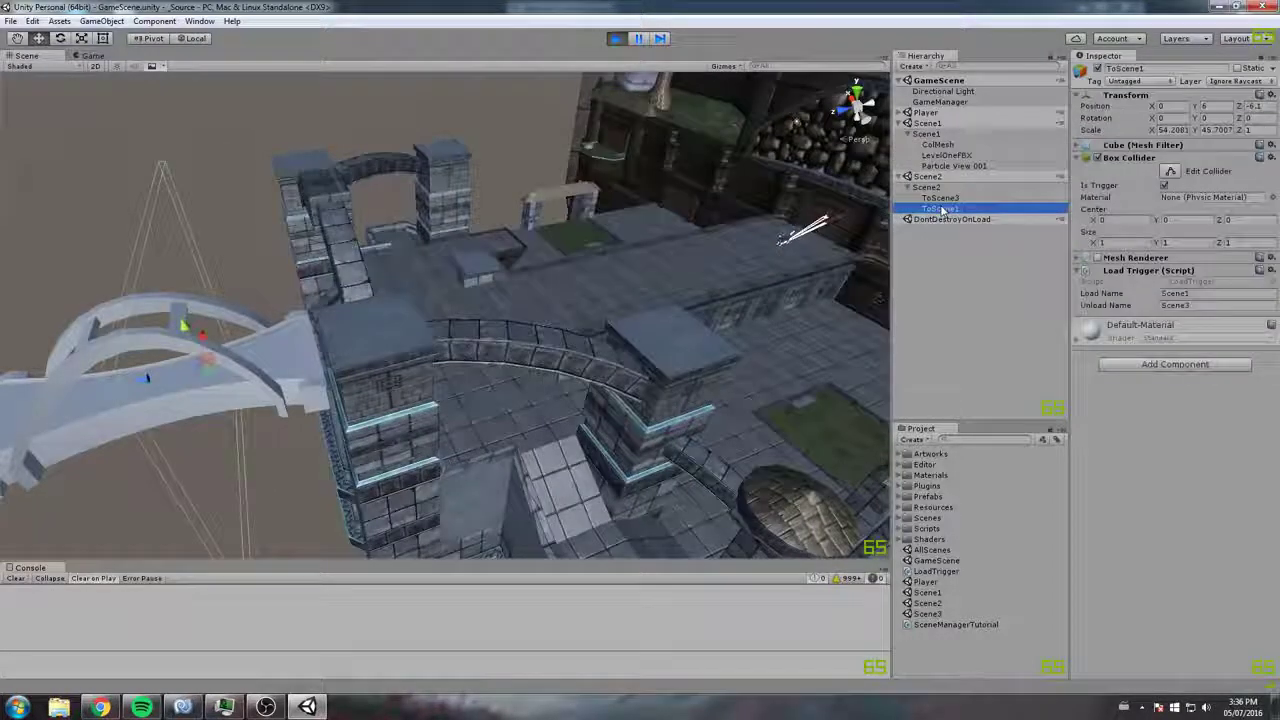
pyautogui.moveTo(560, 250); pyautogui.dragTo(270, 346, button='right')
pyautogui.moveTo(214, 207); pyautogui.dragTo(437, 364)
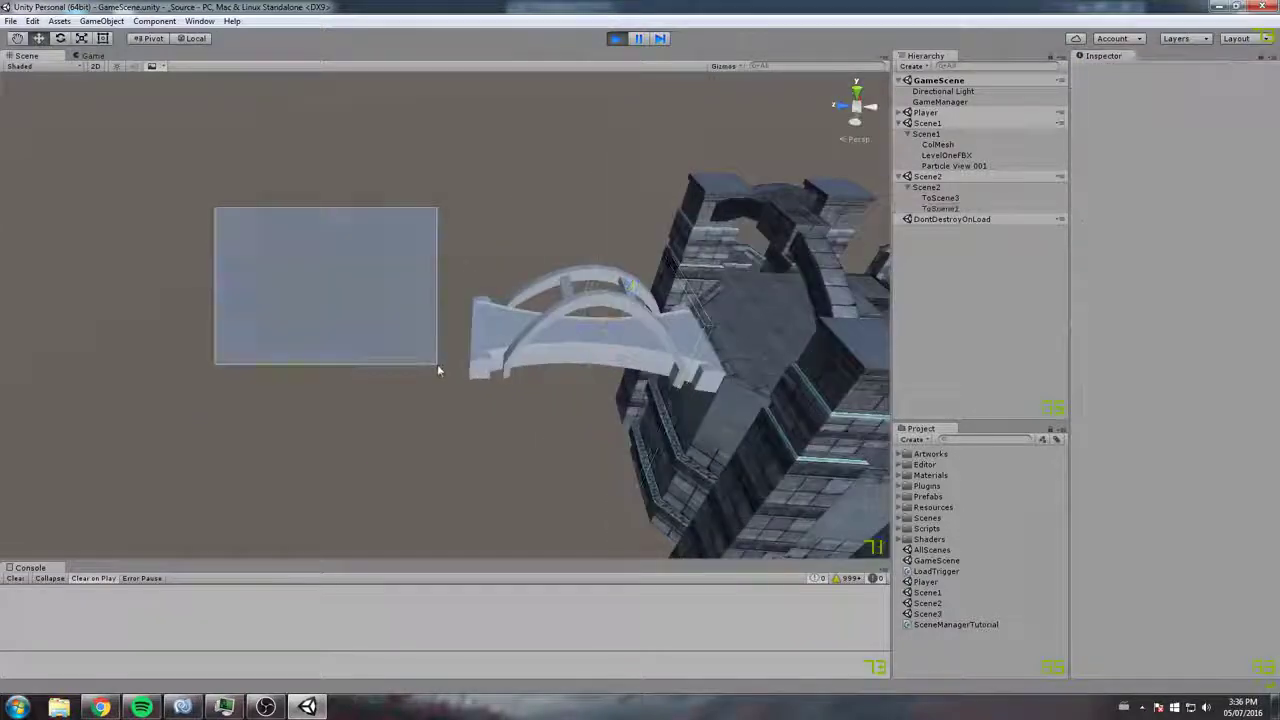
pyautogui.moveTo(140, 166); pyautogui.dragTo(338, 382)
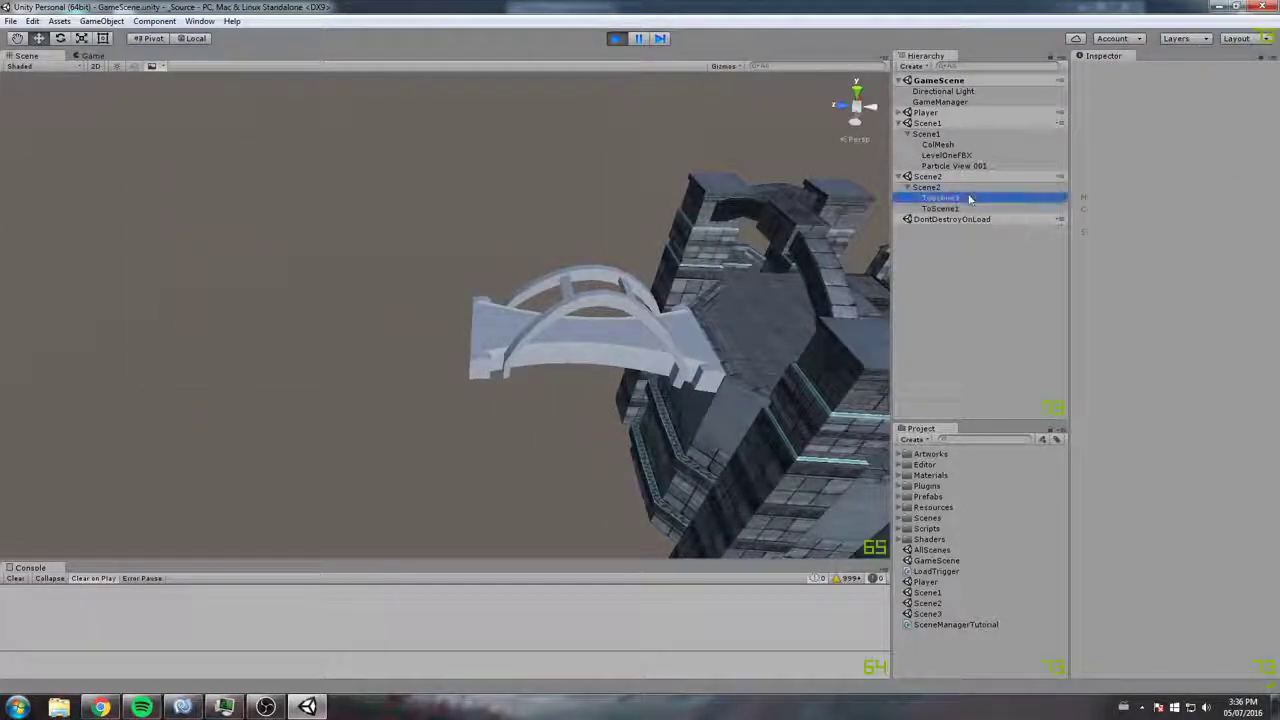
# Step: Frame and orbit around the ToScene3 trigger on the bridge
pyautogui.click(969, 200)
pyautogui.press('f')
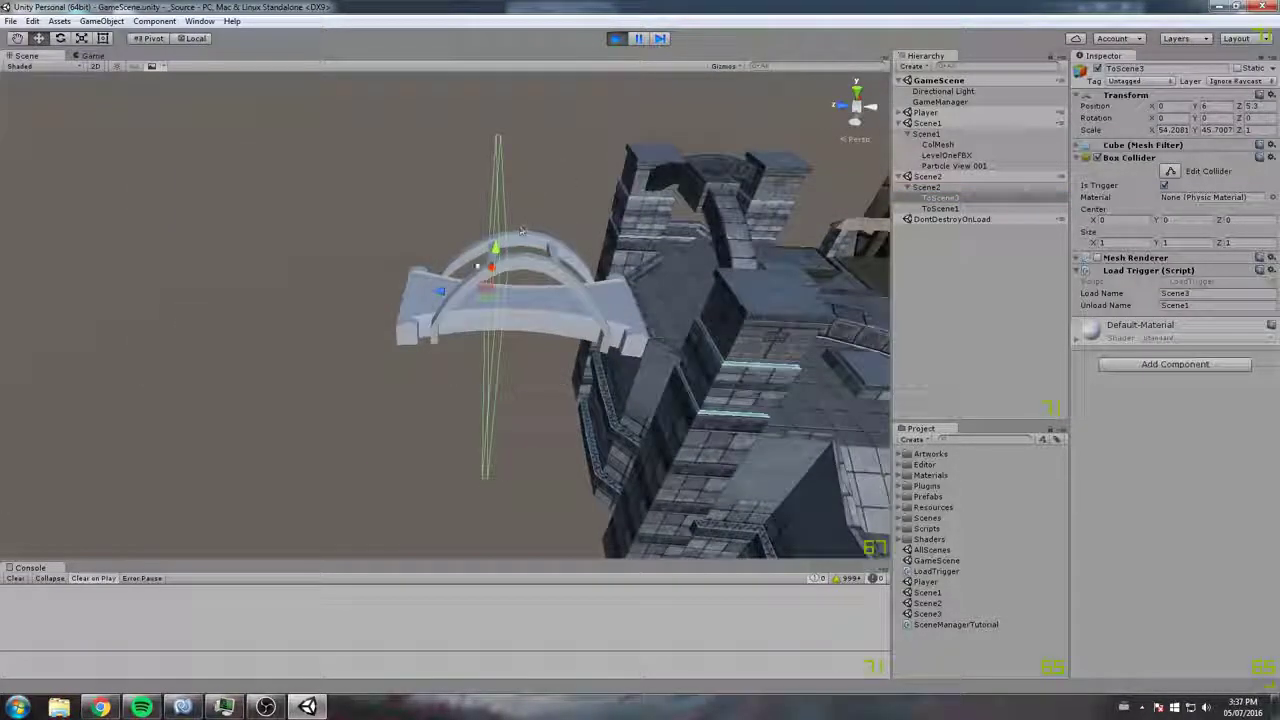
pyautogui.moveTo(476, 297)
pyautogui.keyDown('alt'); pyautogui.mouseDown()
pyautogui.moveTo(131, 229)
pyautogui.moveTo(410, 425)
pyautogui.mouseUp(); pyautogui.keyUp('alt')
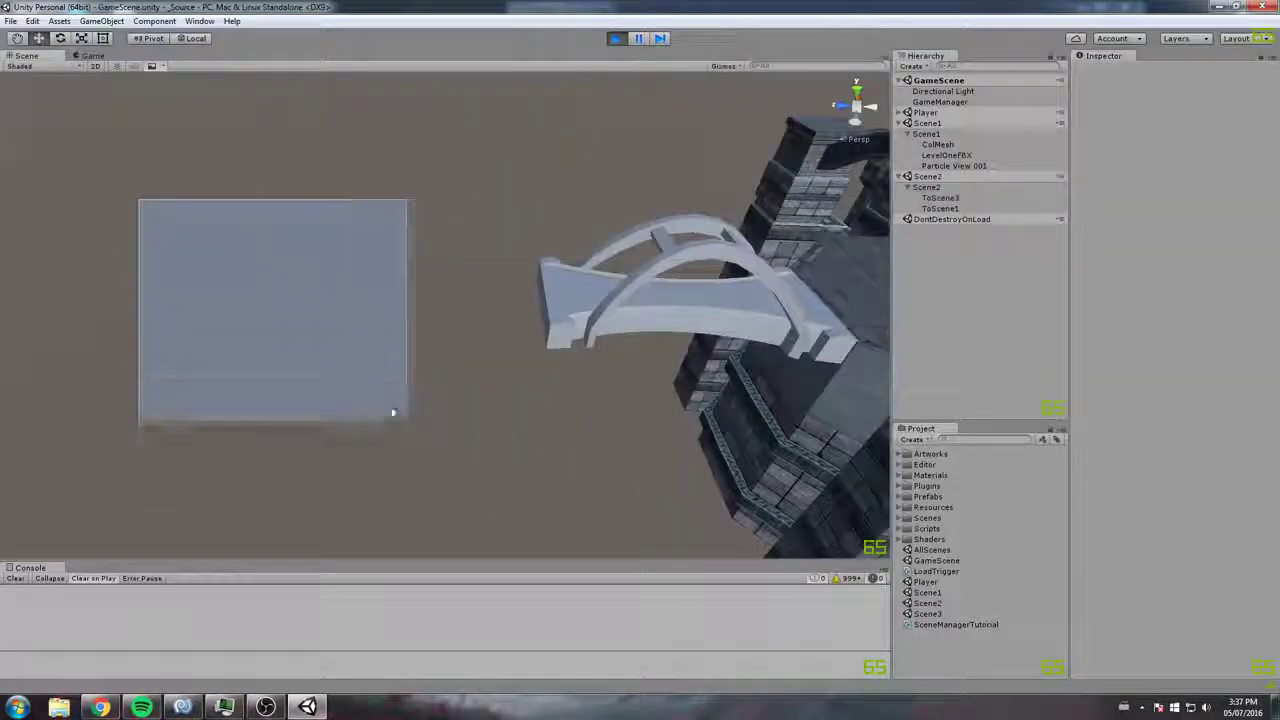
pyautogui.click(951, 198)
pyautogui.press('f')
pyautogui.keyDown('alt'); pyautogui.moveTo(500, 300); pyautogui.dragTo(450, 300); pyautogui.keyUp('alt')
pyautogui.moveTo(885, 420); pyautogui.dragTo(790, 285)
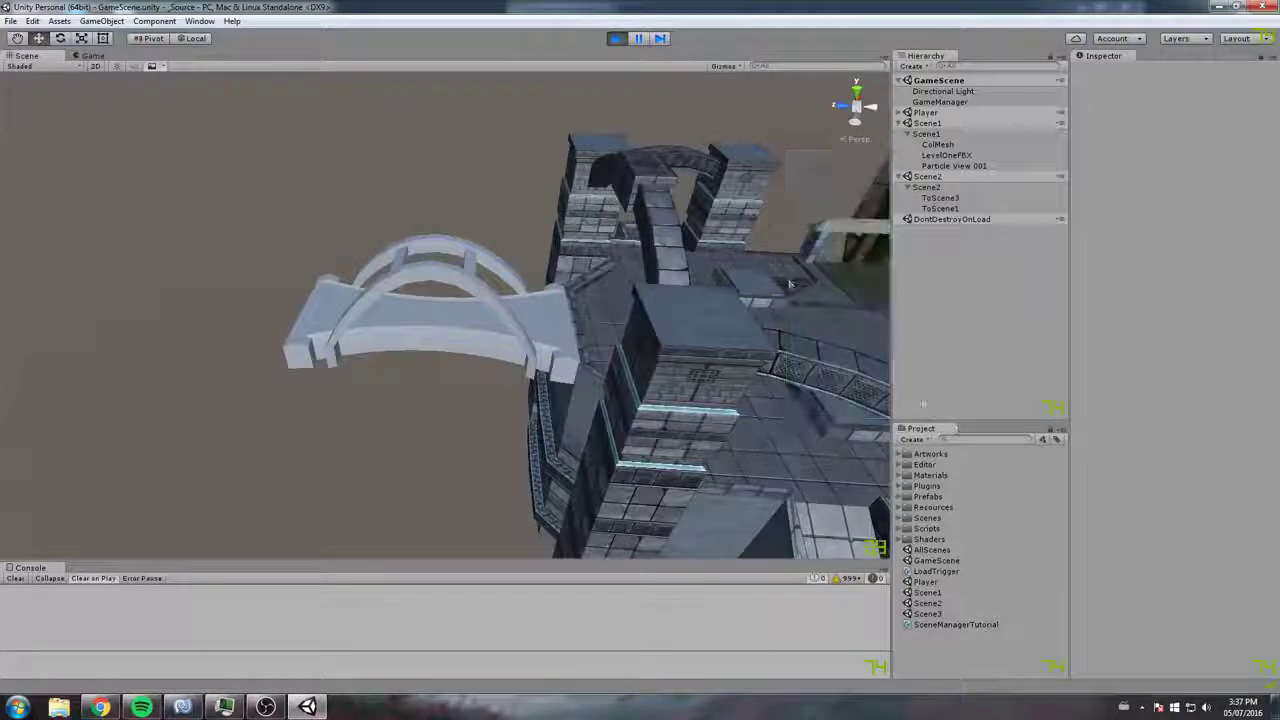
pyautogui.click(182, 707)
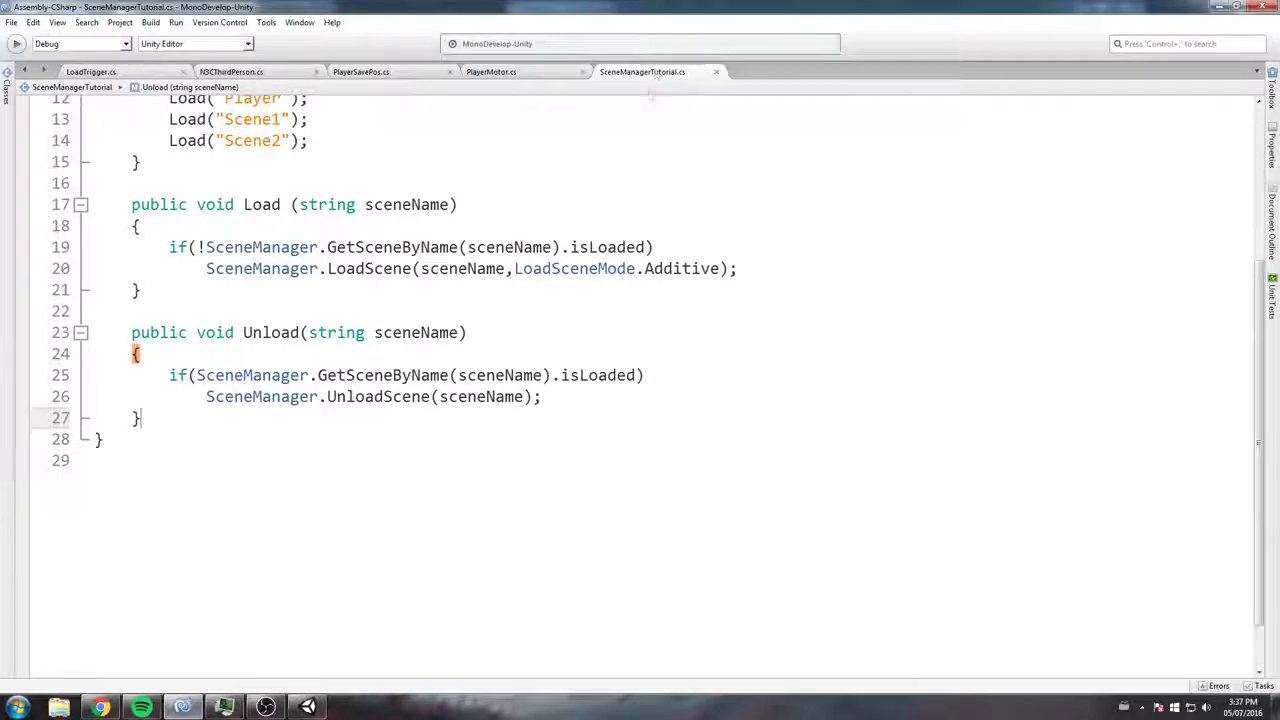
pyautogui.moveTo(685, 248); pyautogui.dragTo(297, 245)
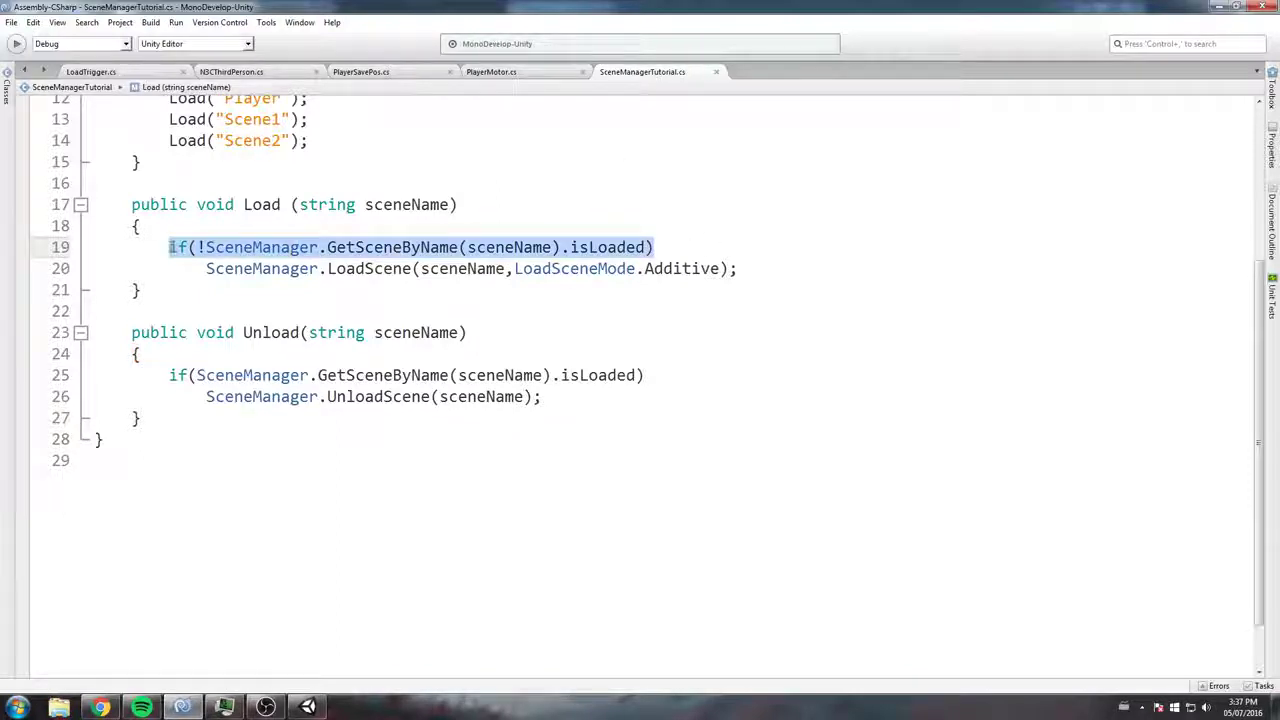
pyautogui.click(310, 268)
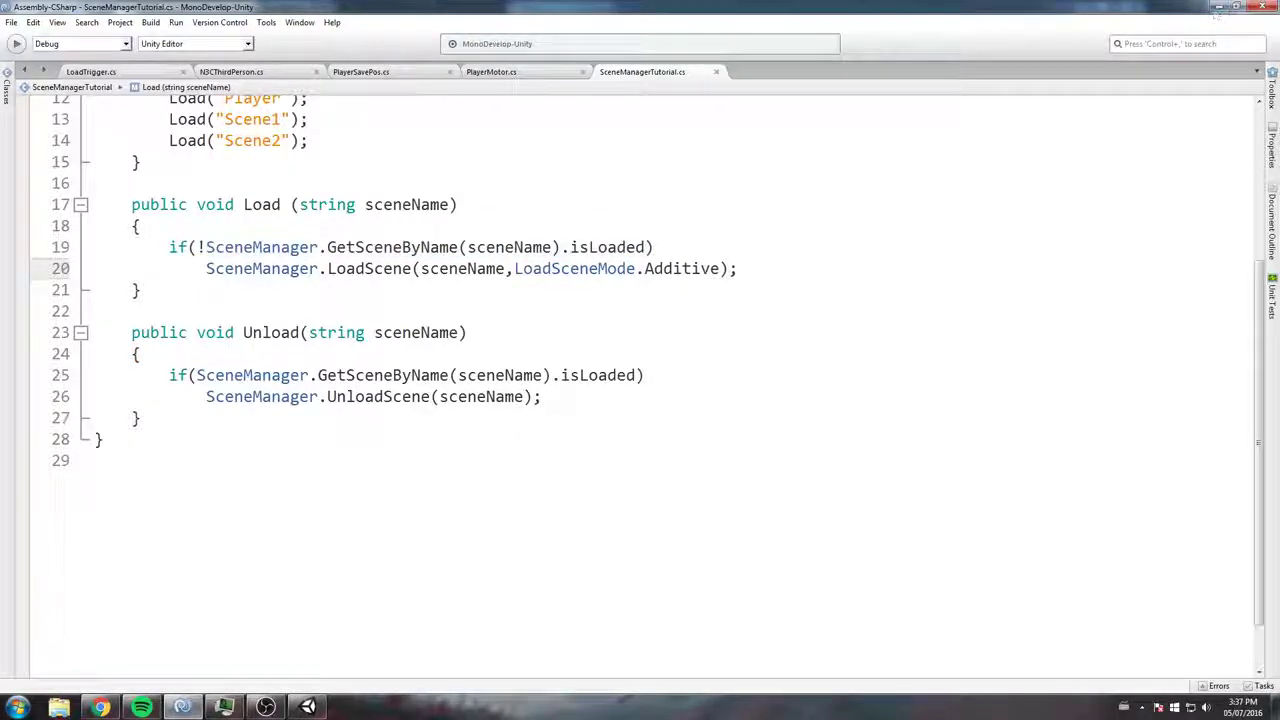
pyautogui.moveTo(168, 247); pyautogui.dragTo(660, 245)
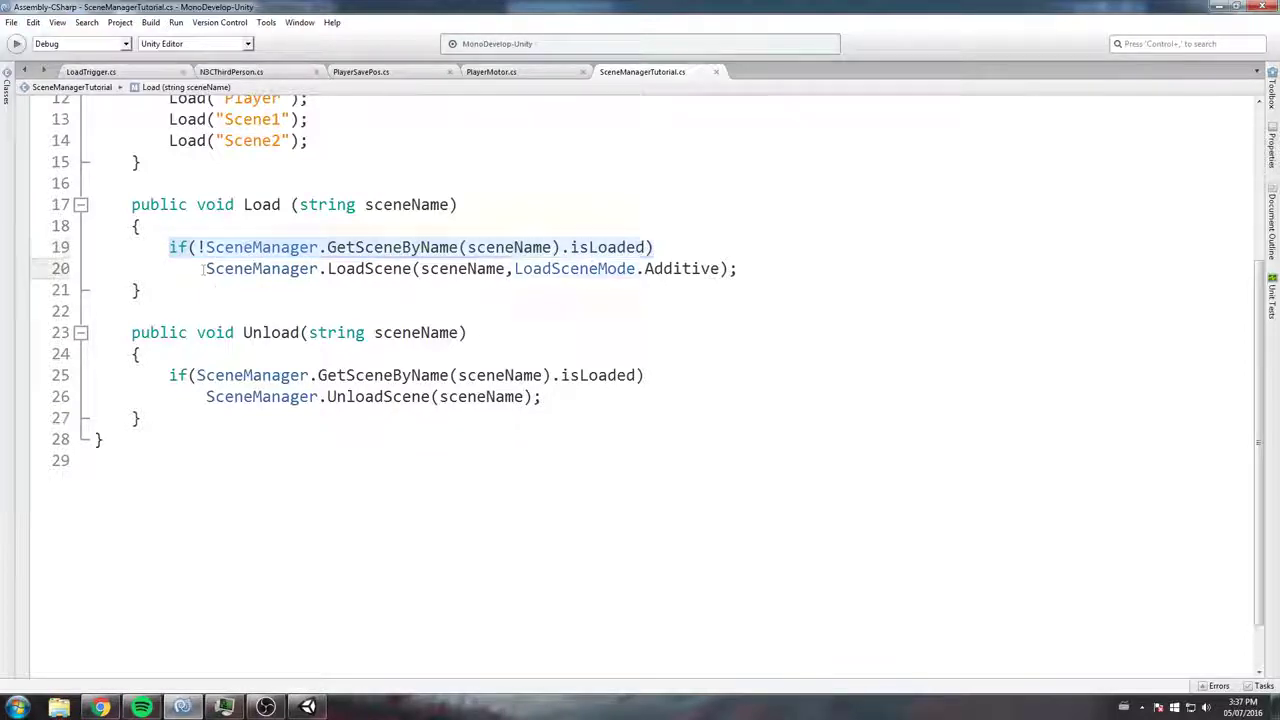
pyautogui.moveTo(206, 268); pyautogui.dragTo(737, 268)
pyautogui.click(467, 332)
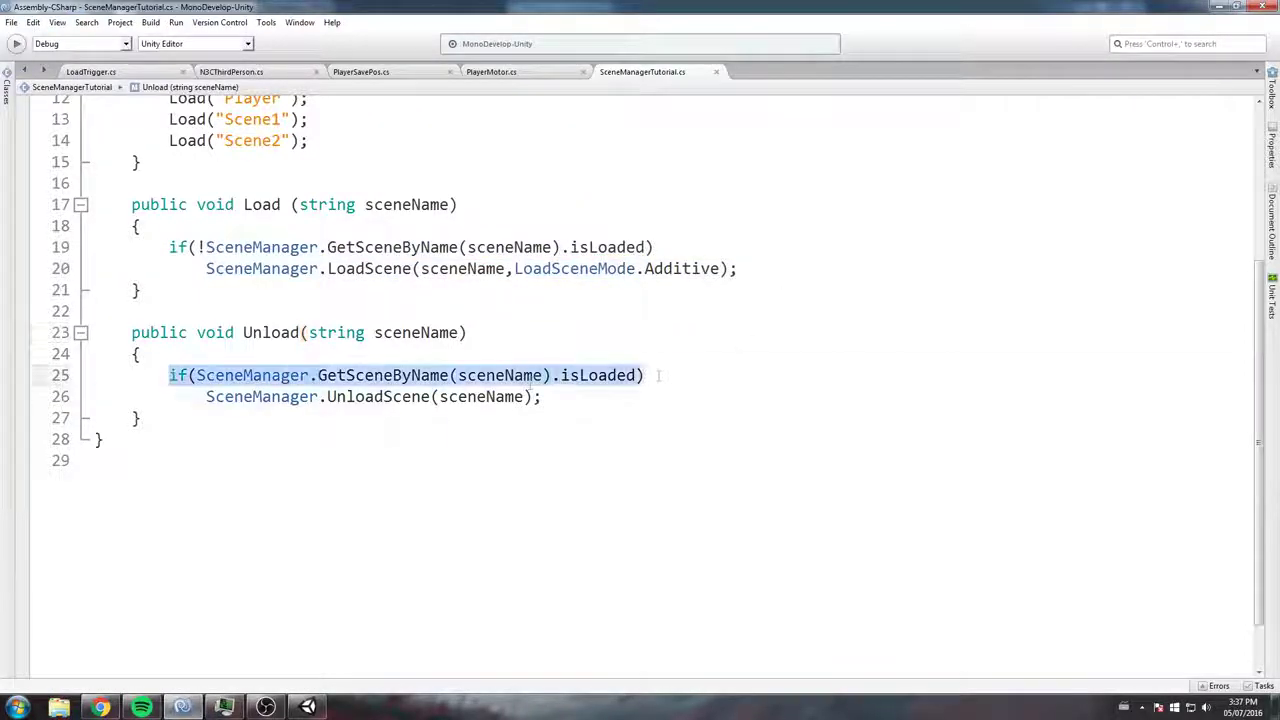